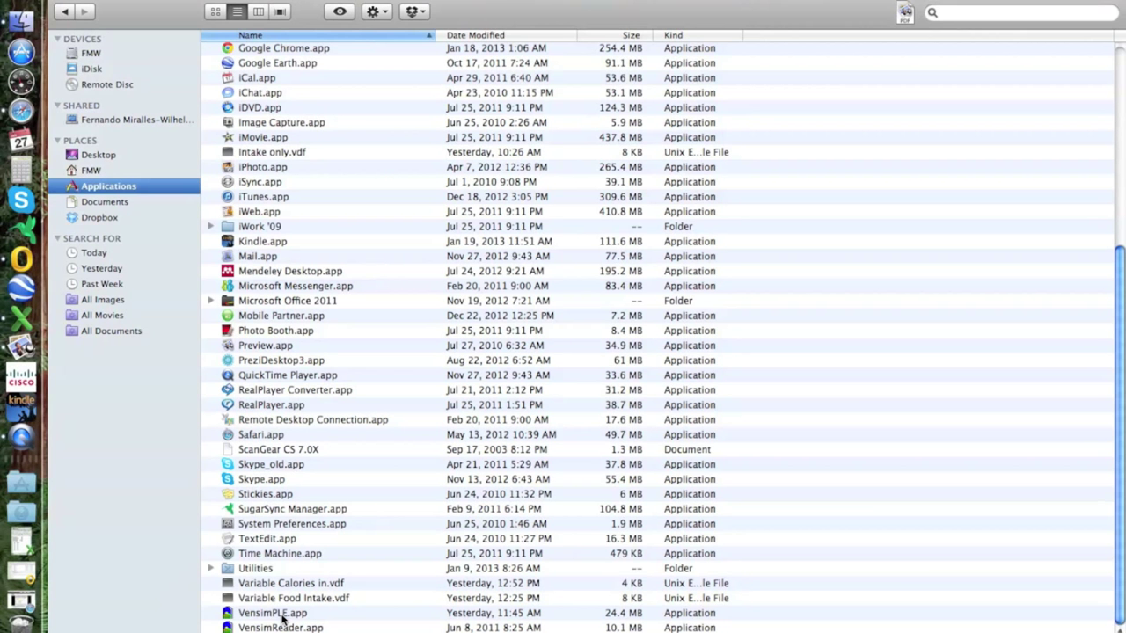
double_click(282, 614)
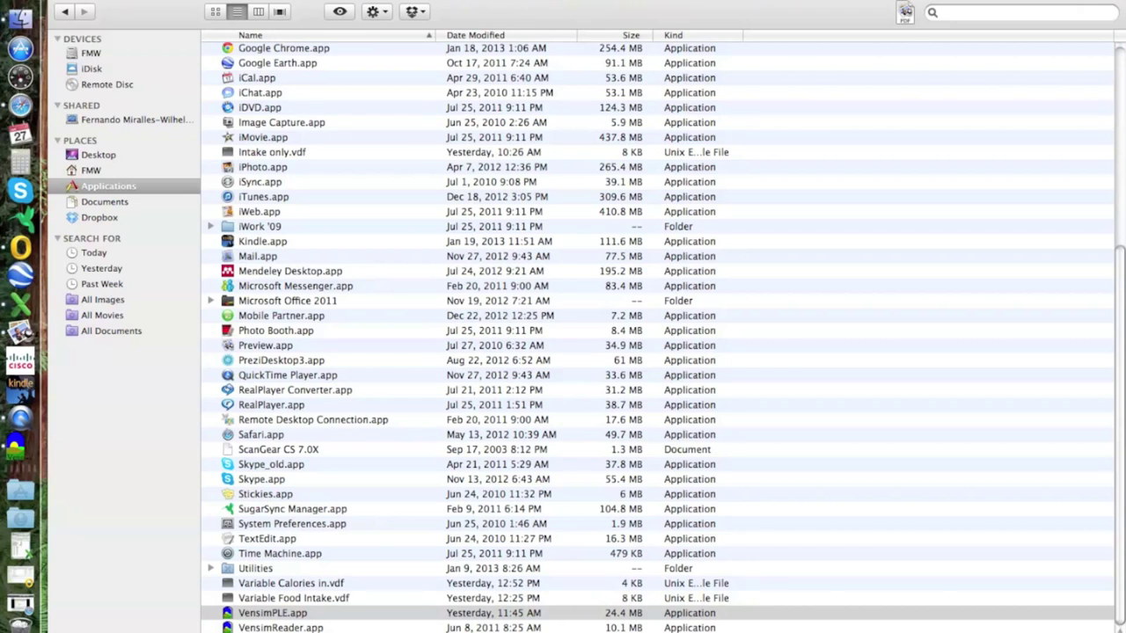
click(163, 412)
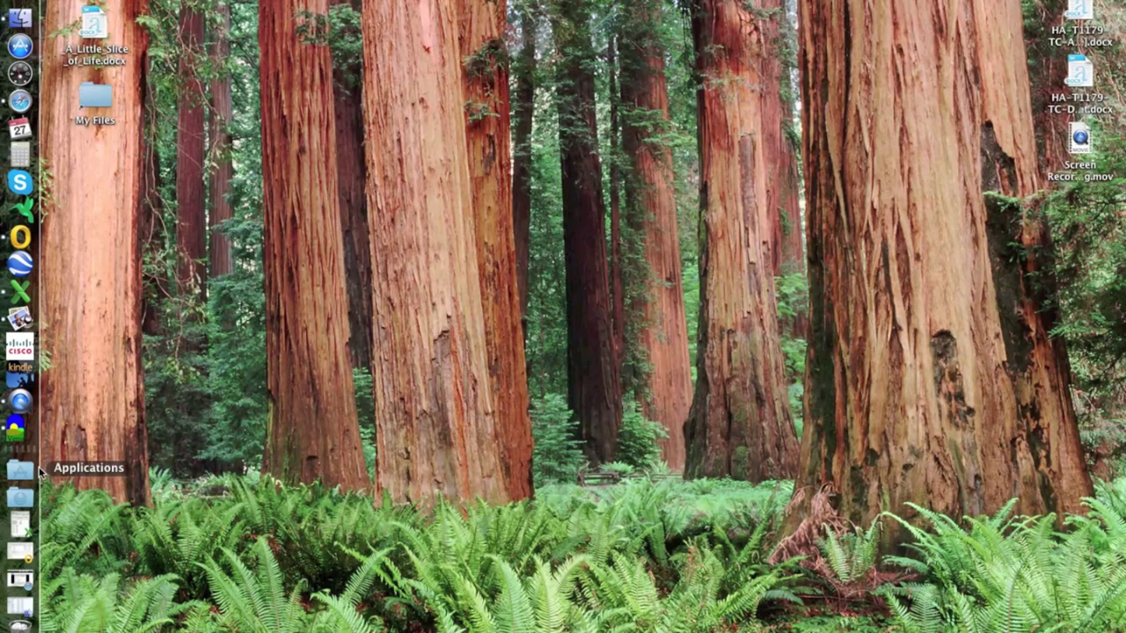
click(19, 433)
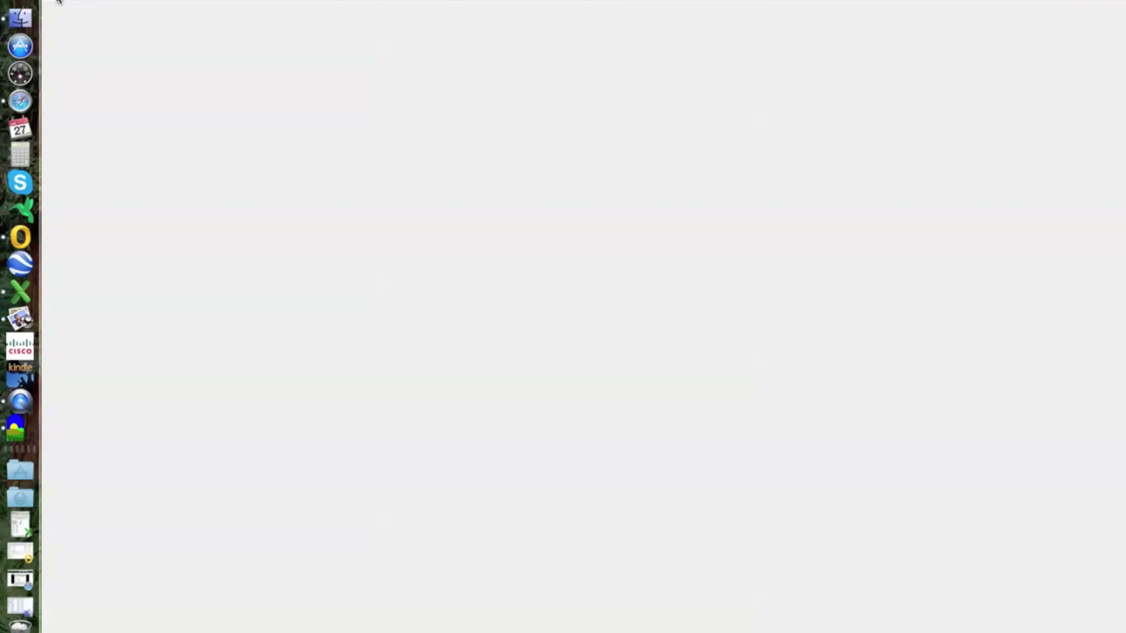
click(97, 2)
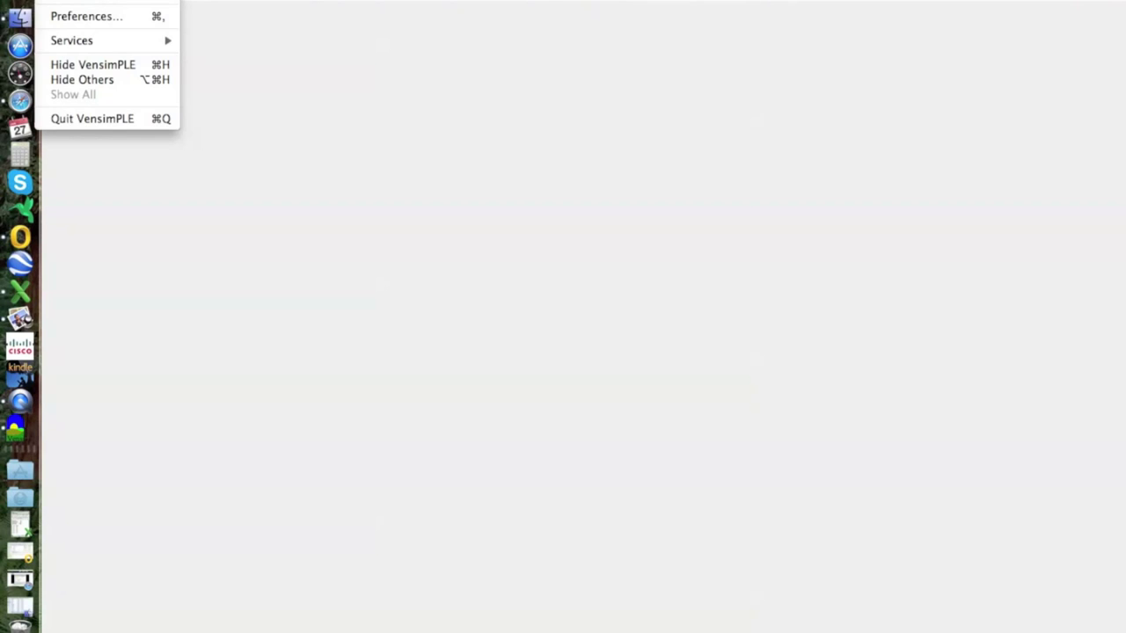
click(86, 118)
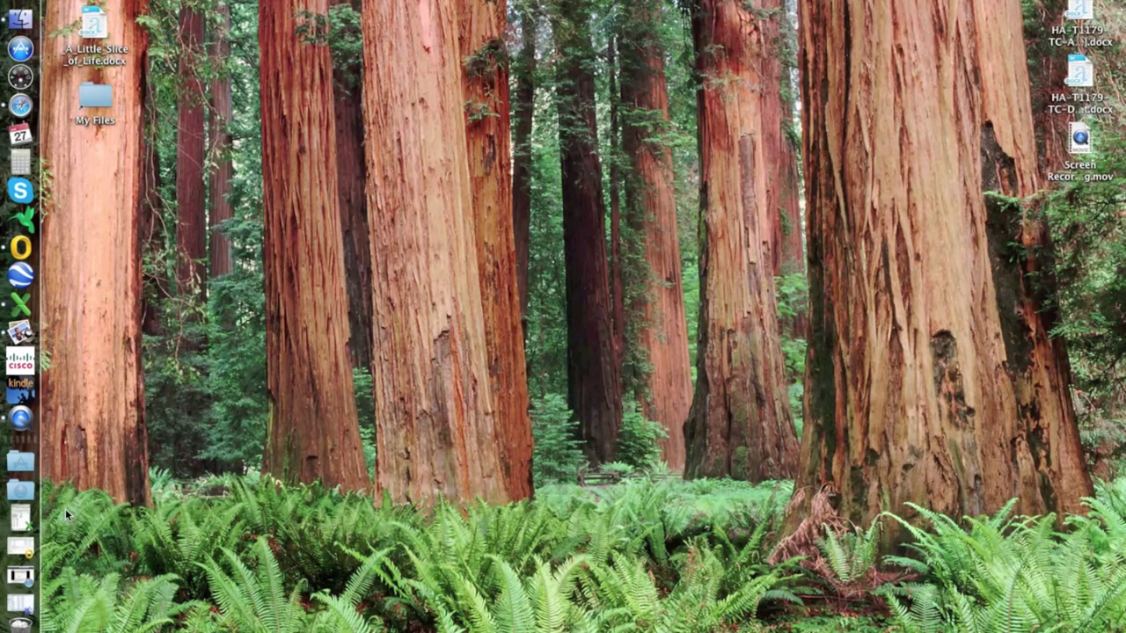
- Launch VensimPLE from the Applications folder and enlarge its model window
click(17, 19)
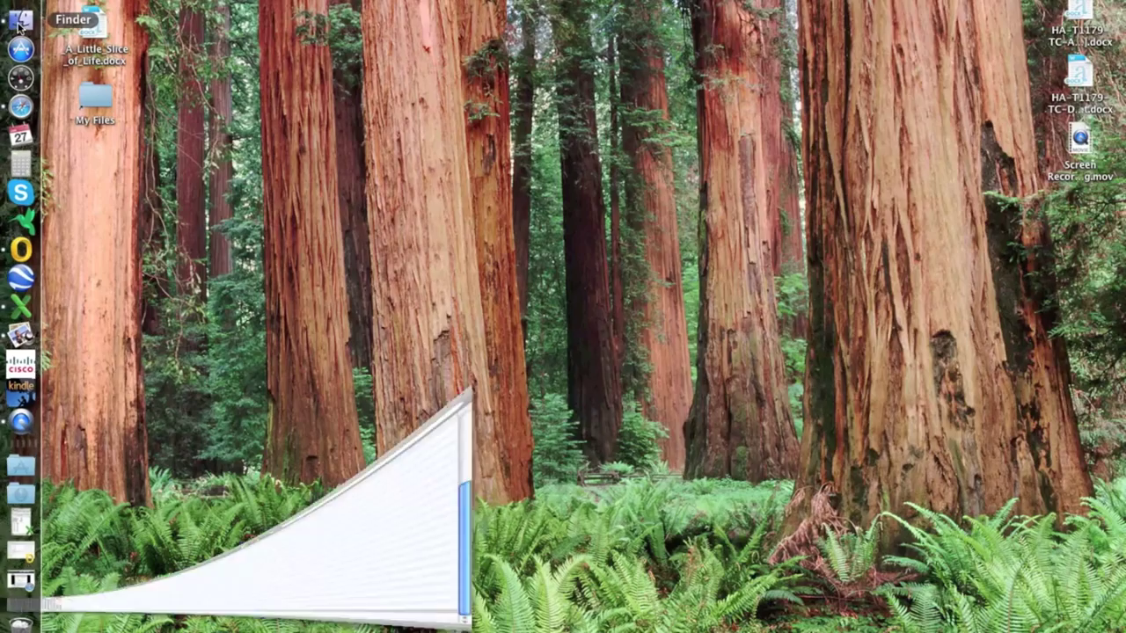
double_click(252, 613)
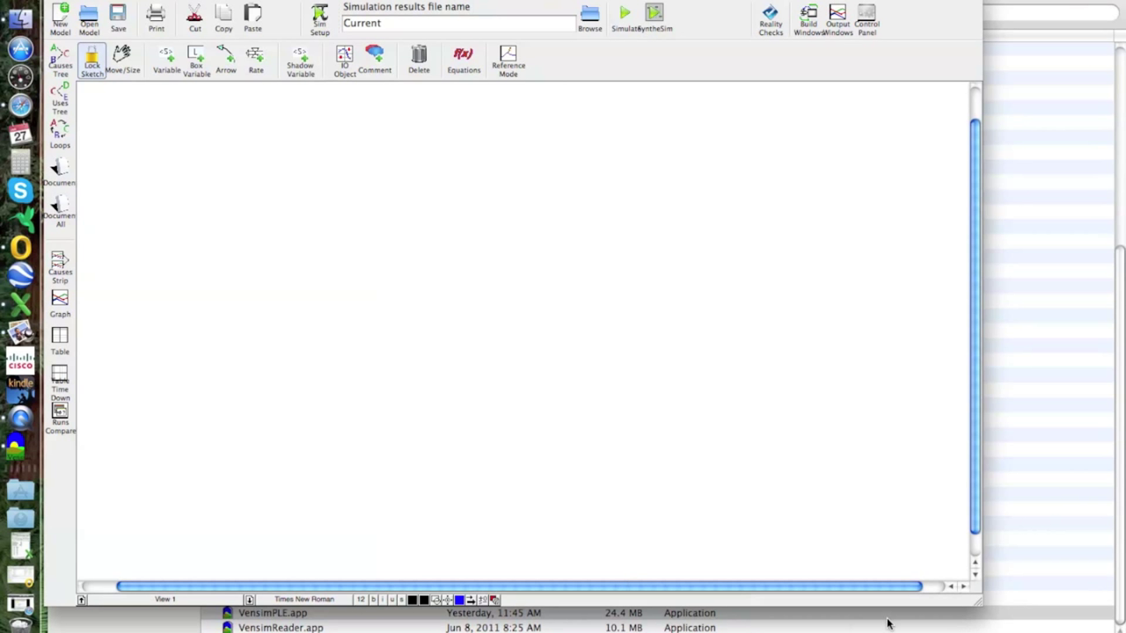
drag(978, 602, 1125, 632)
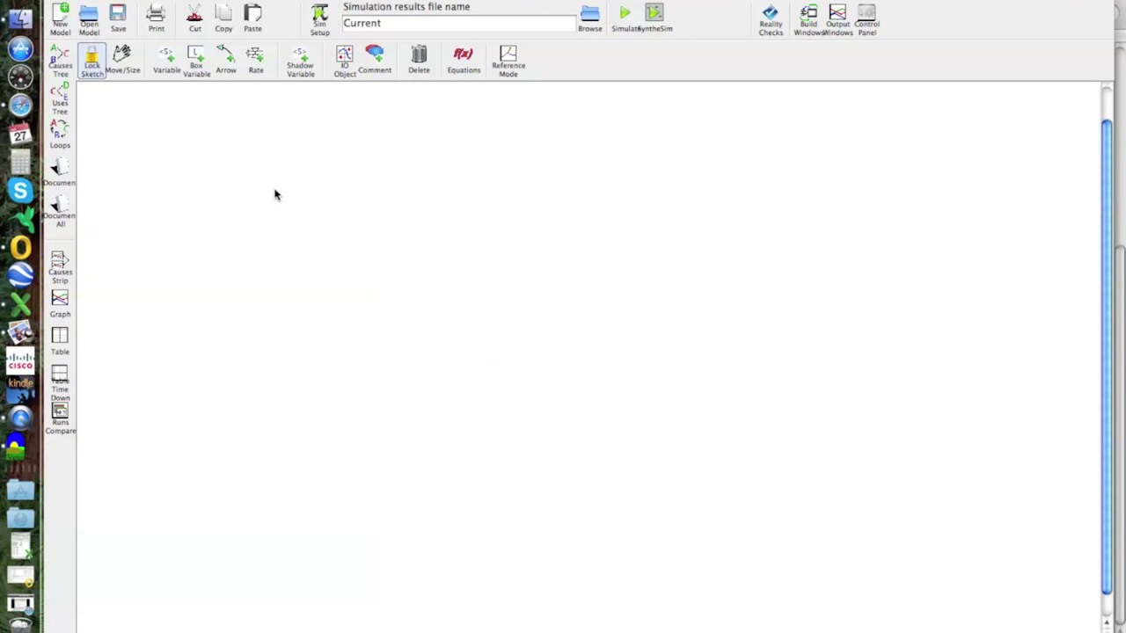
- Create a new model with Day as the time unit and Euler integration, and maximize the model window
click(61, 15)
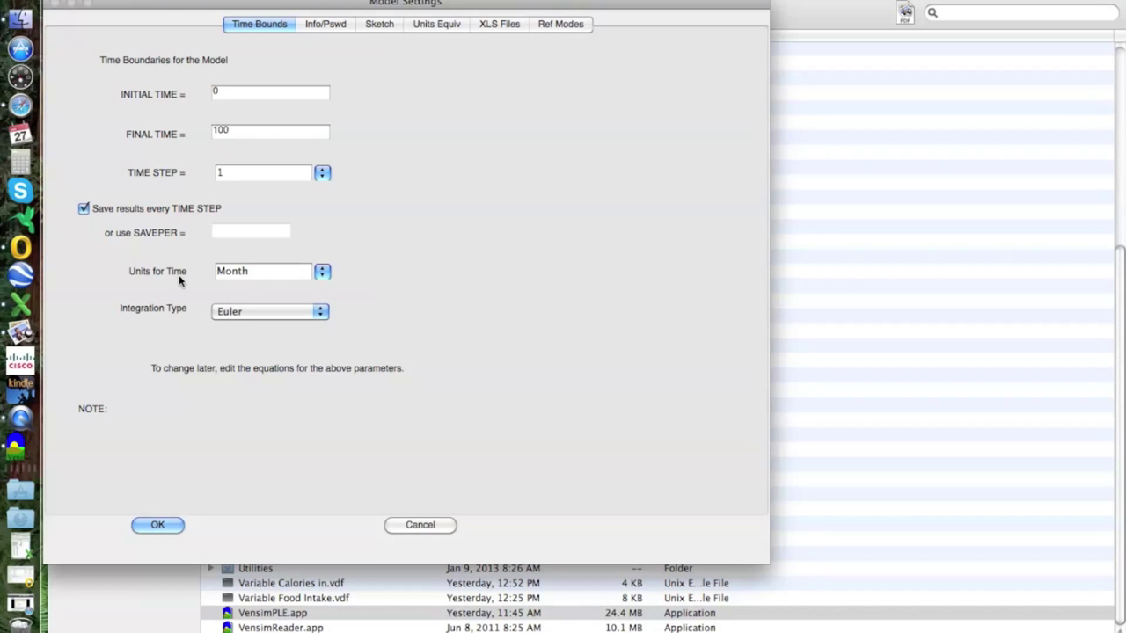
click(322, 276)
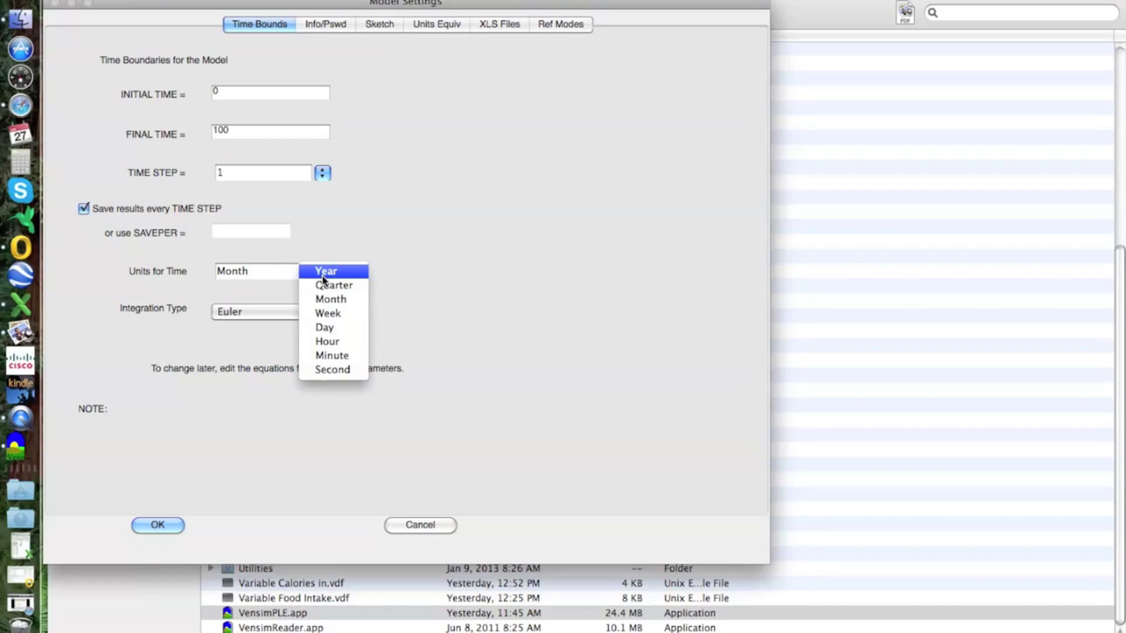
click(330, 329)
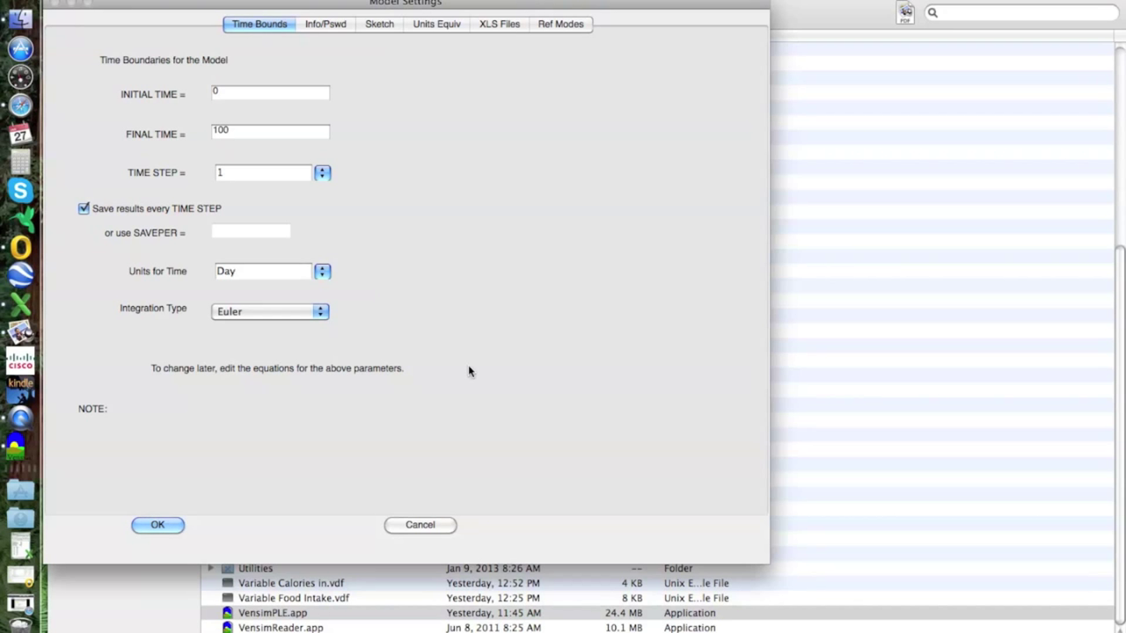
click(321, 315)
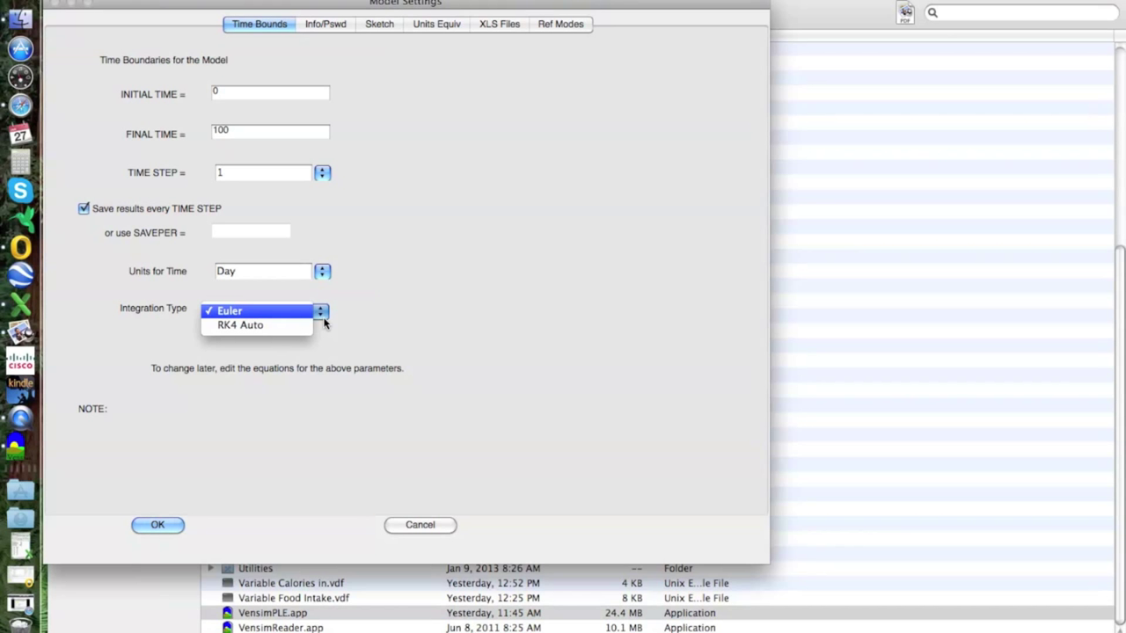
click(238, 312)
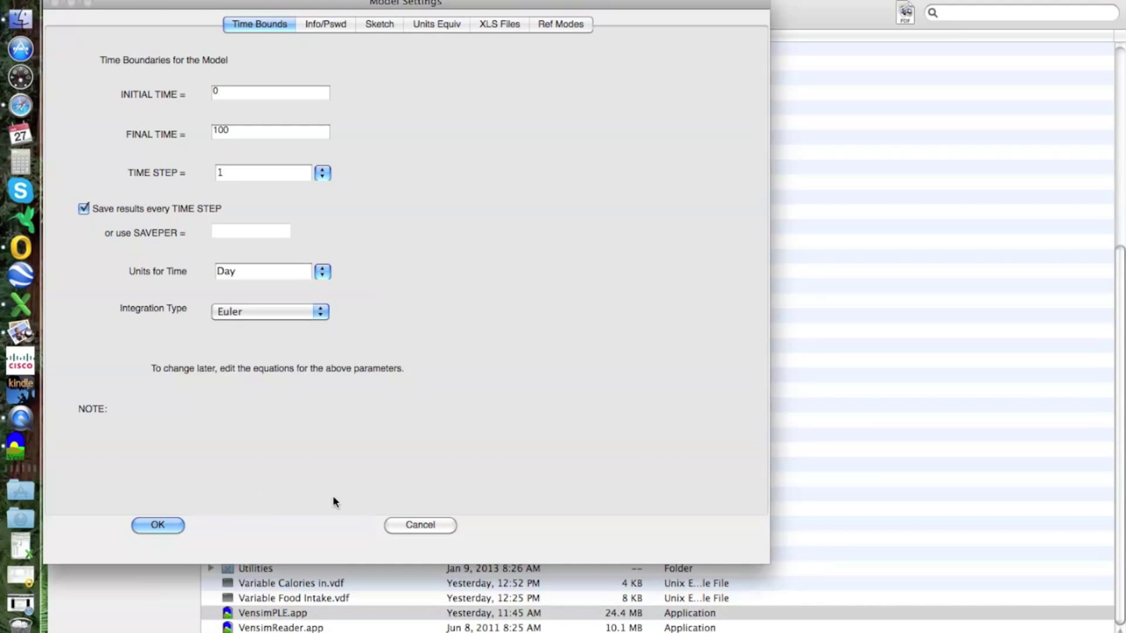
click(160, 525)
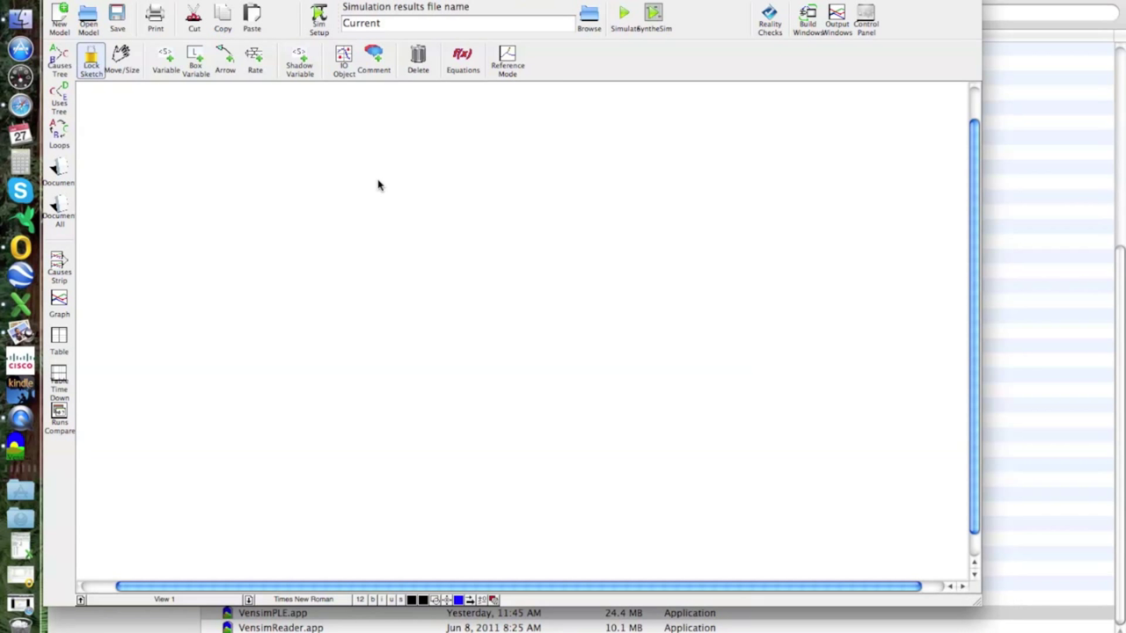
click(90, 4)
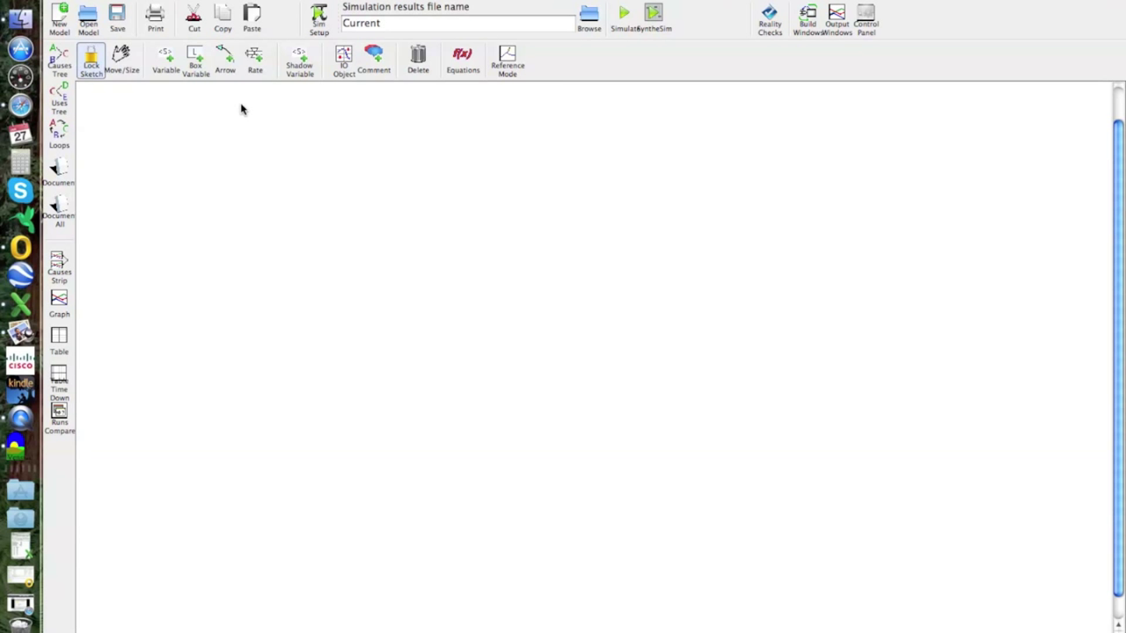
- Add a box variable named Body Mass near the centre of the sketch
click(199, 63)
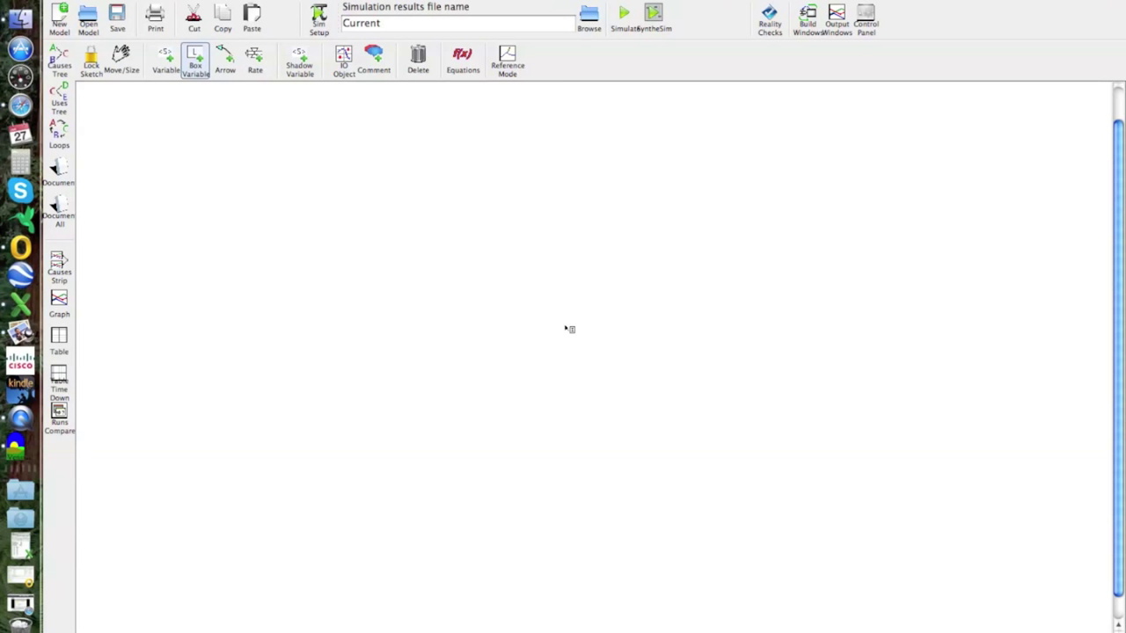
click(539, 330)
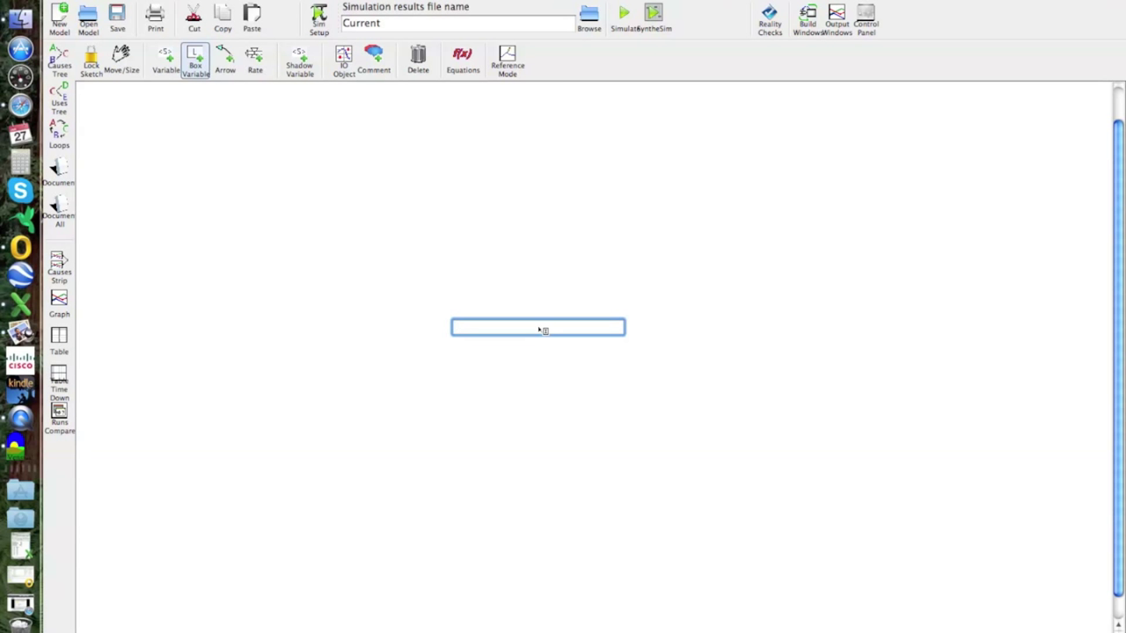
text(Body Mass)
key(Return)
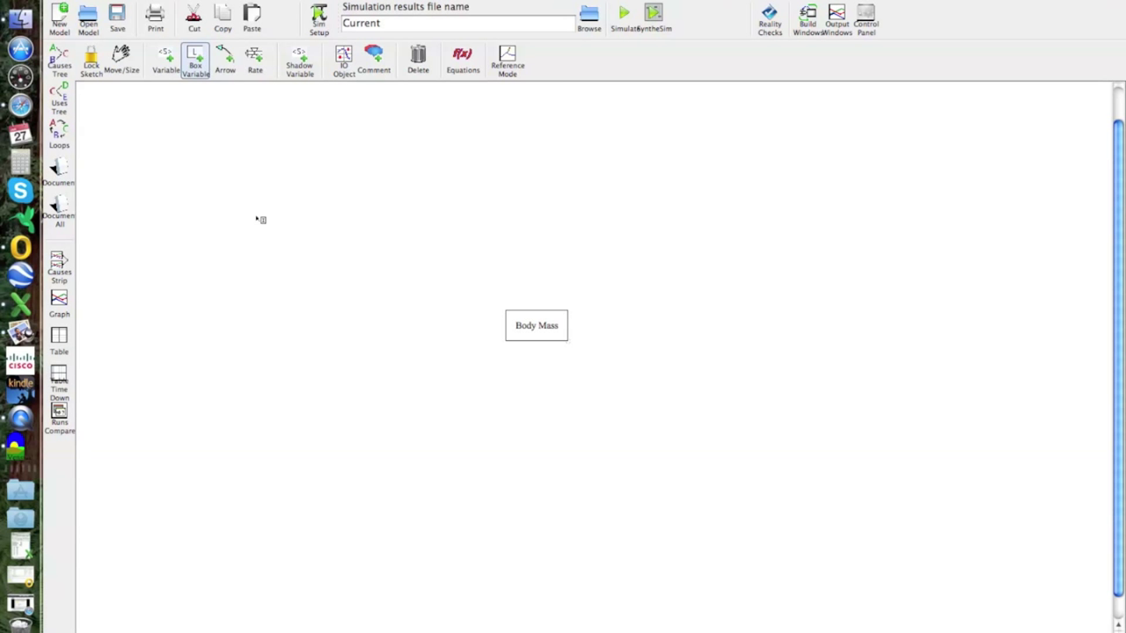
- Move the Body Mass box slightly down and to the right in the sketch
click(122, 60)
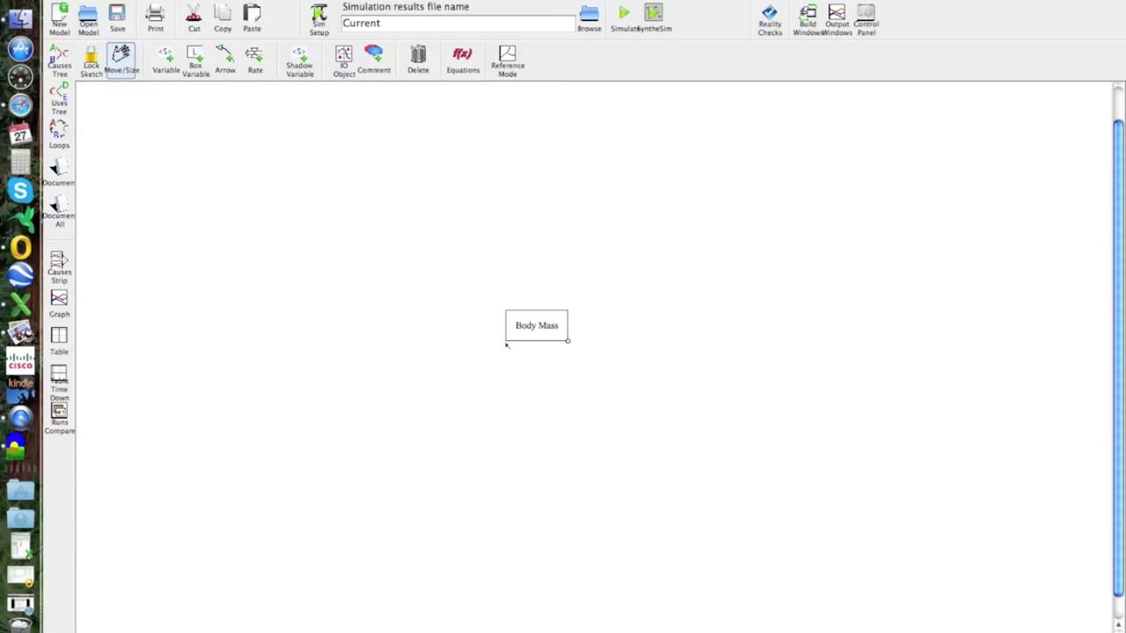
click(546, 327)
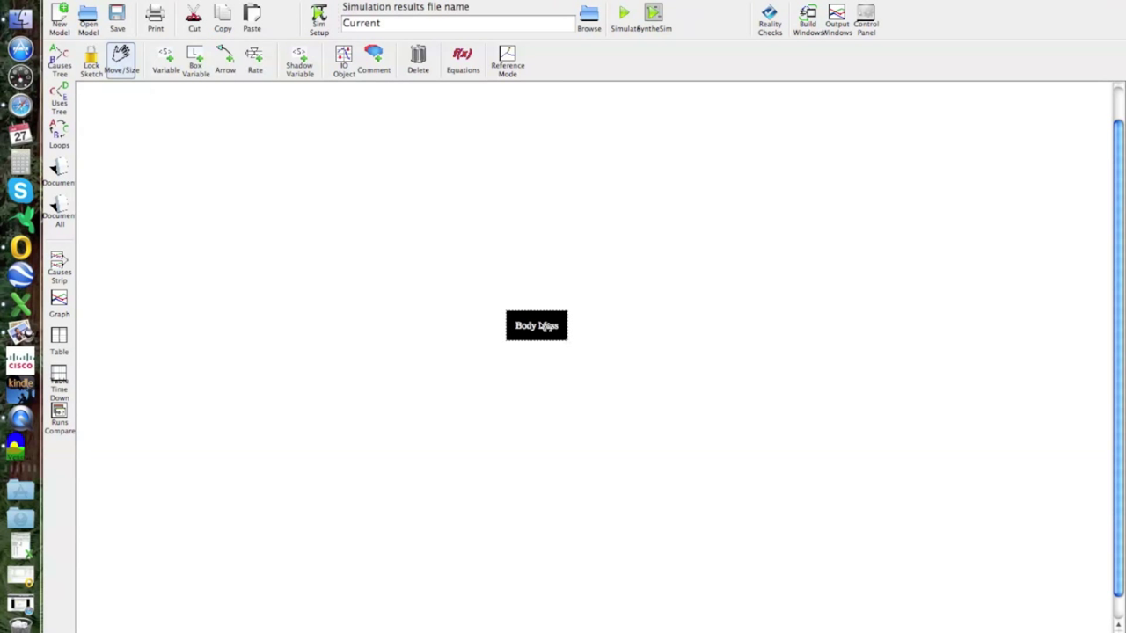
drag(549, 327, 563, 350)
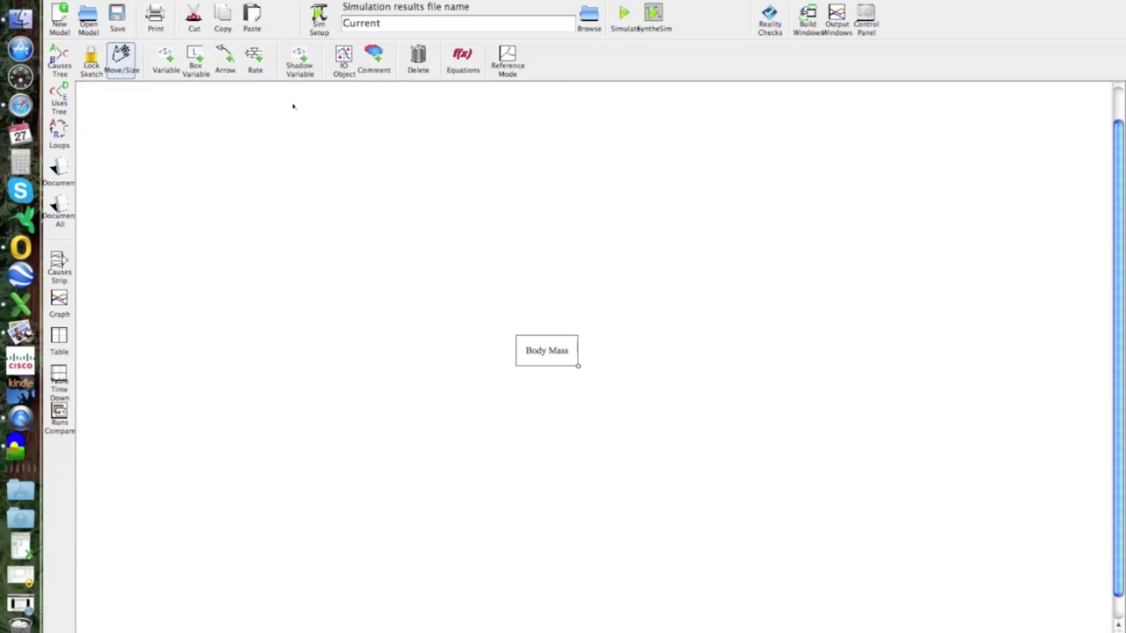
- Add a rate named Calorie Intake flowing from empty space left of Body Mass into the Body Mass box
click(255, 58)
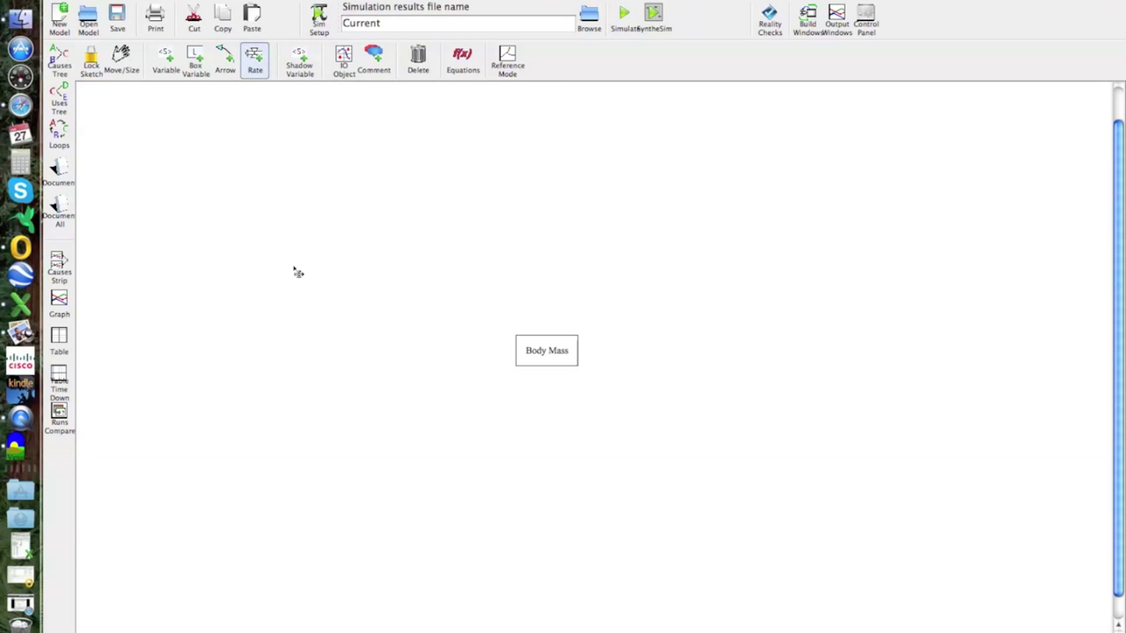
click(336, 352)
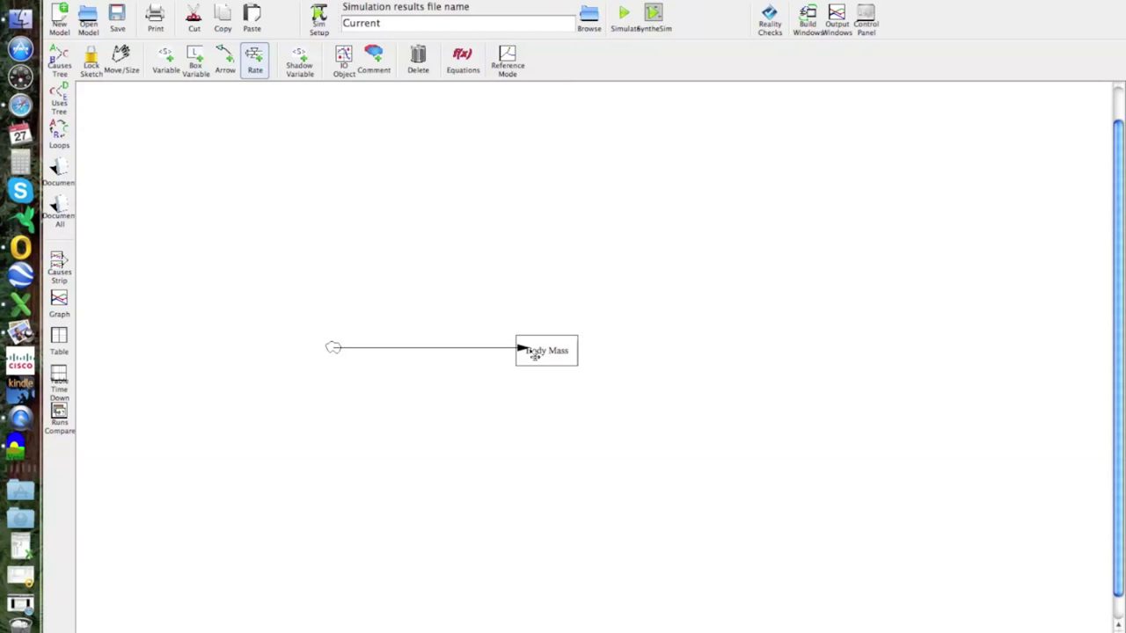
click(534, 354)
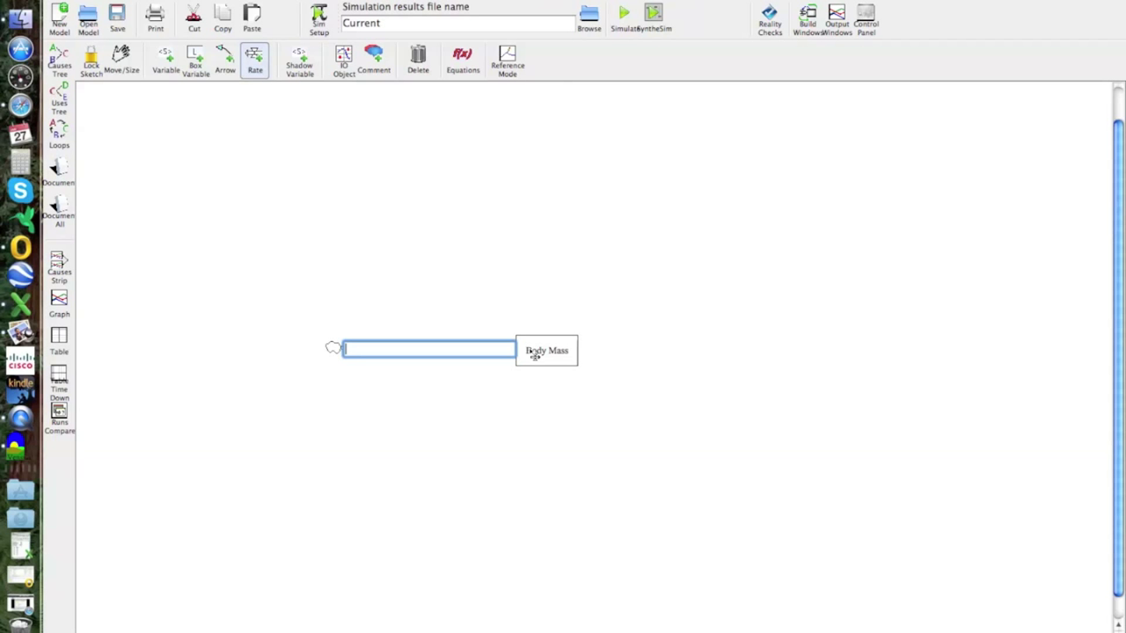
text(Calories)
key(BackSpace)
text(Intake)
key(Return)
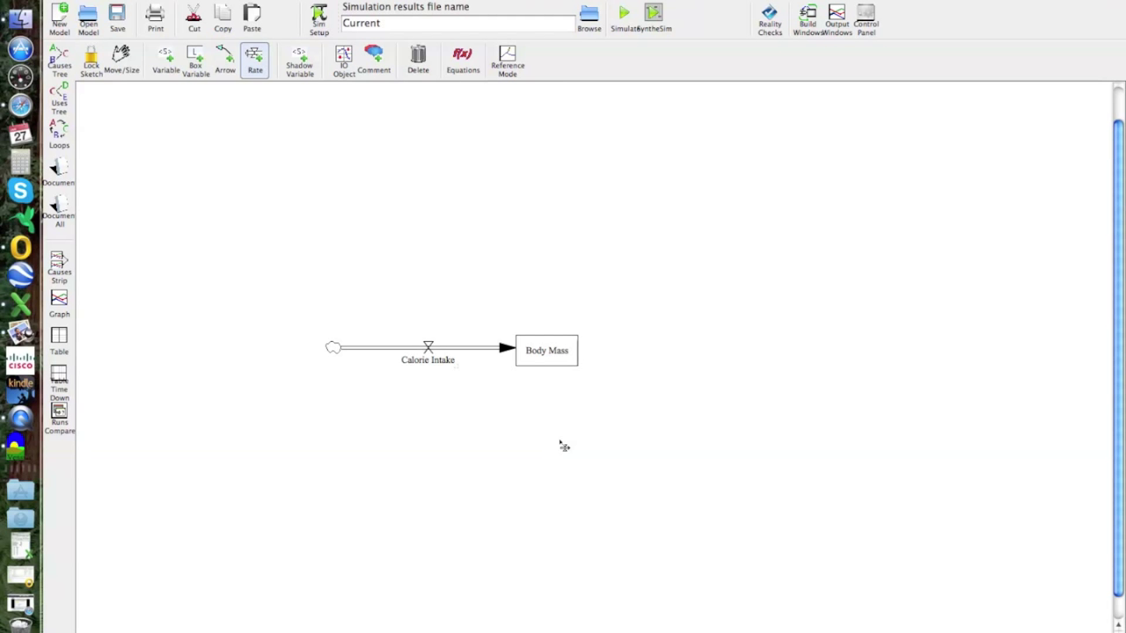
- Add a rate named Metabolic Calories running from empty space right of Body Mass into the Body Mass box
click(258, 60)
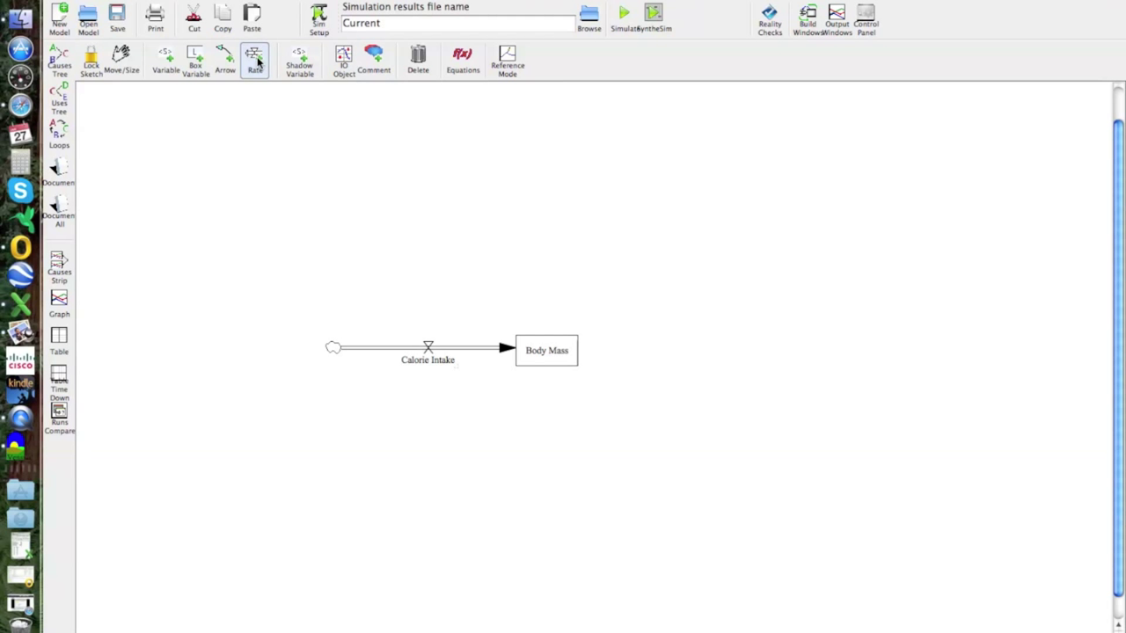
click(757, 350)
click(555, 354)
text(Metab)
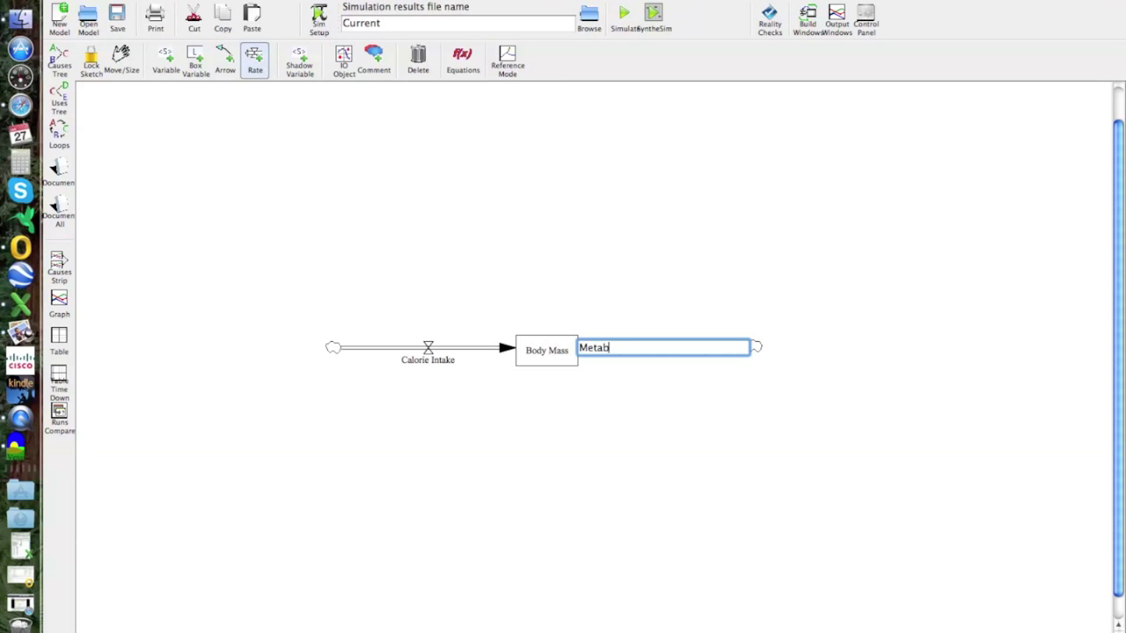
text(oli)
text(sm)
key(BackSpace)
key(BackSpace)
key(BackSpace)
key(BackSpace)
key(BackSpace)
key(BackSpace)
key(BackSpace)
key(BackSpace)
key(BackSpace)
key(BackSpace)
text(Mea)
key(BackSpace)
text(tabolic Calories)
key(Return)
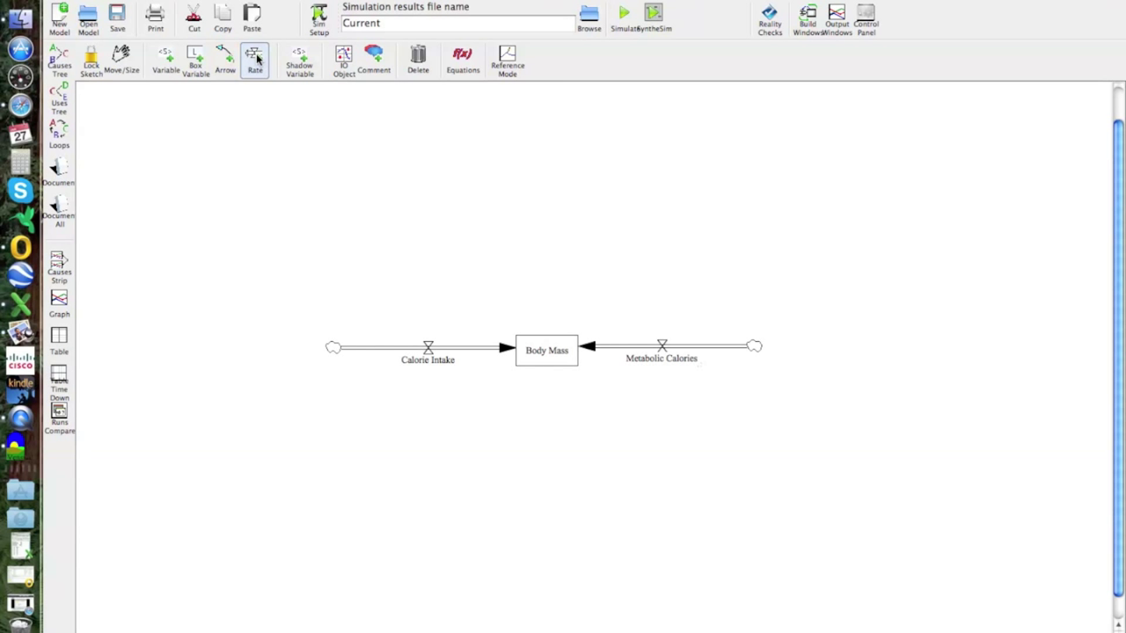
- Add a rate named Exercise Calories running from empty space below Body Mass up into the Body Mass box
click(549, 483)
click(550, 361)
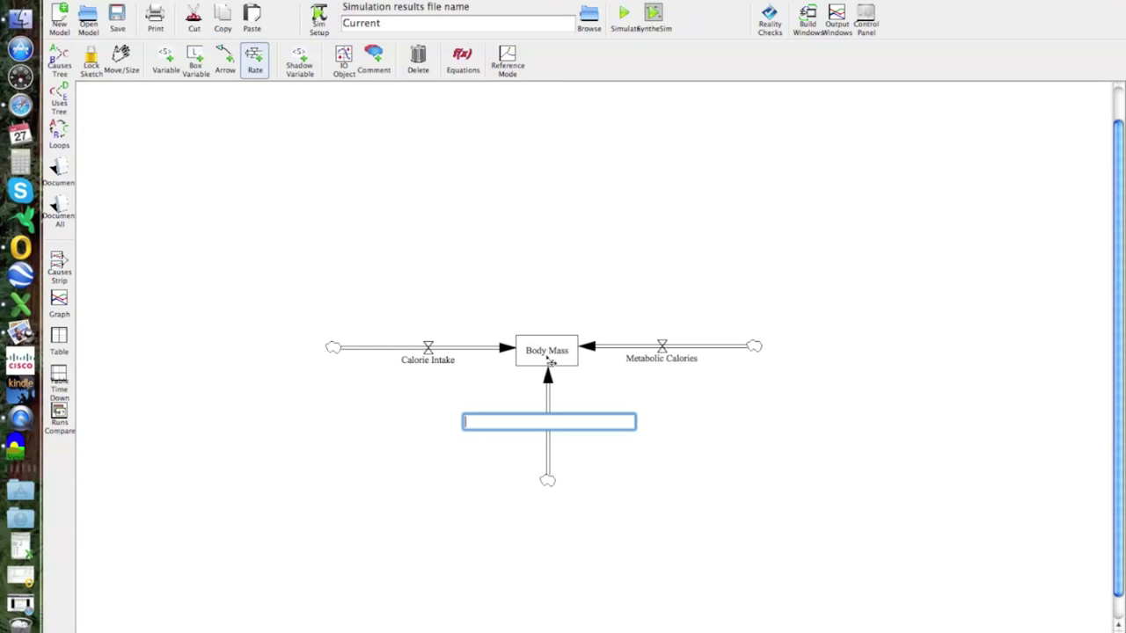
text(Exercise Calories)
key(Return)
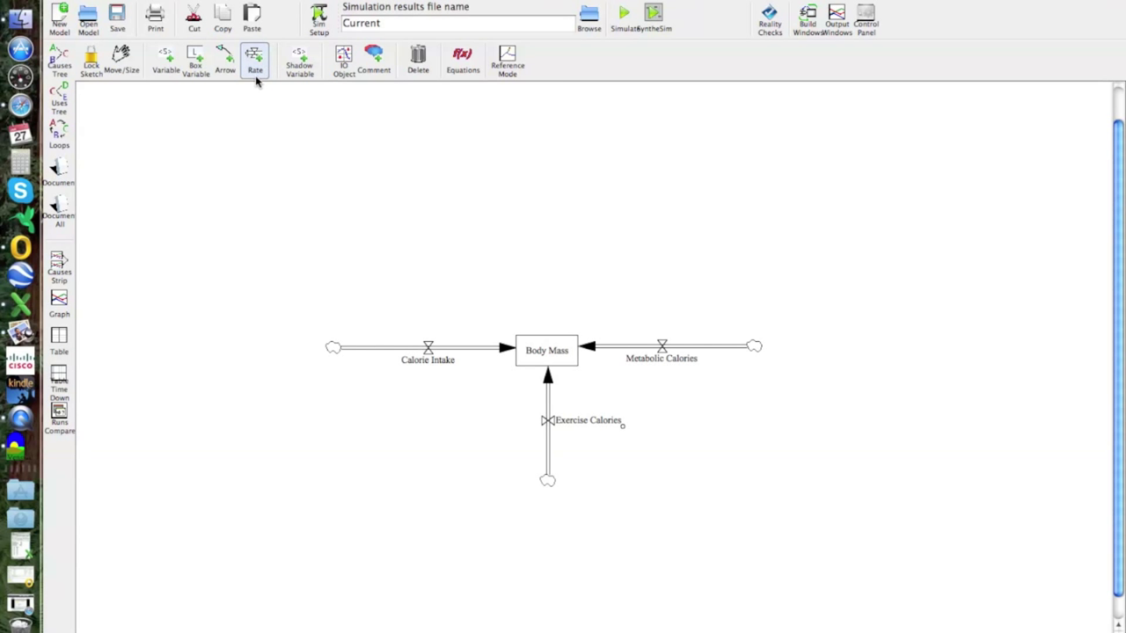
click(198, 61)
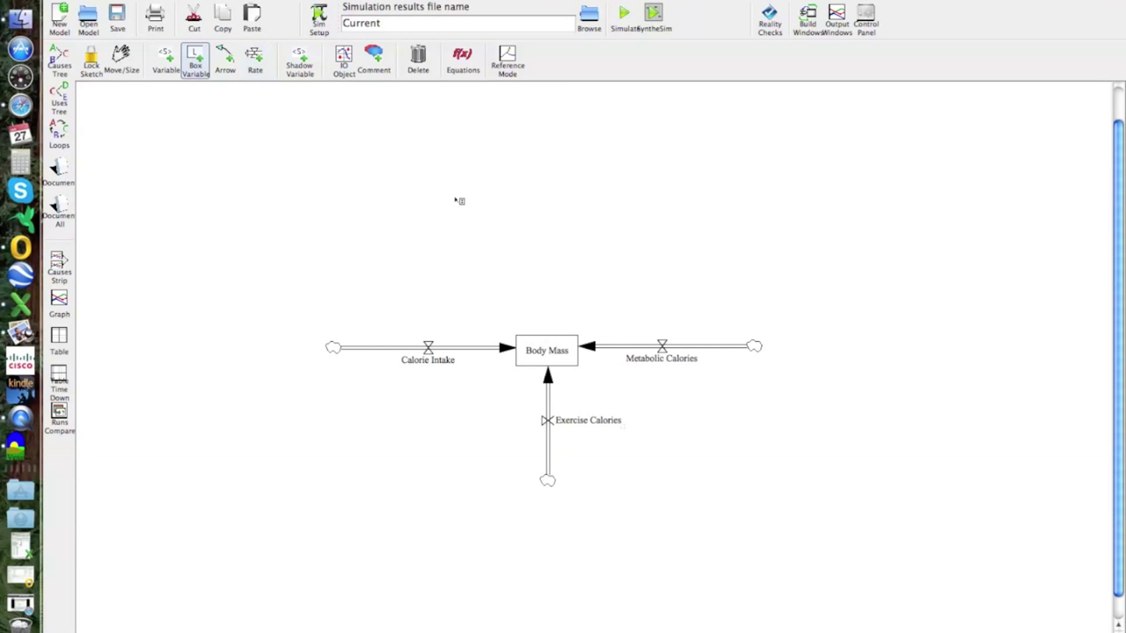
click(548, 228)
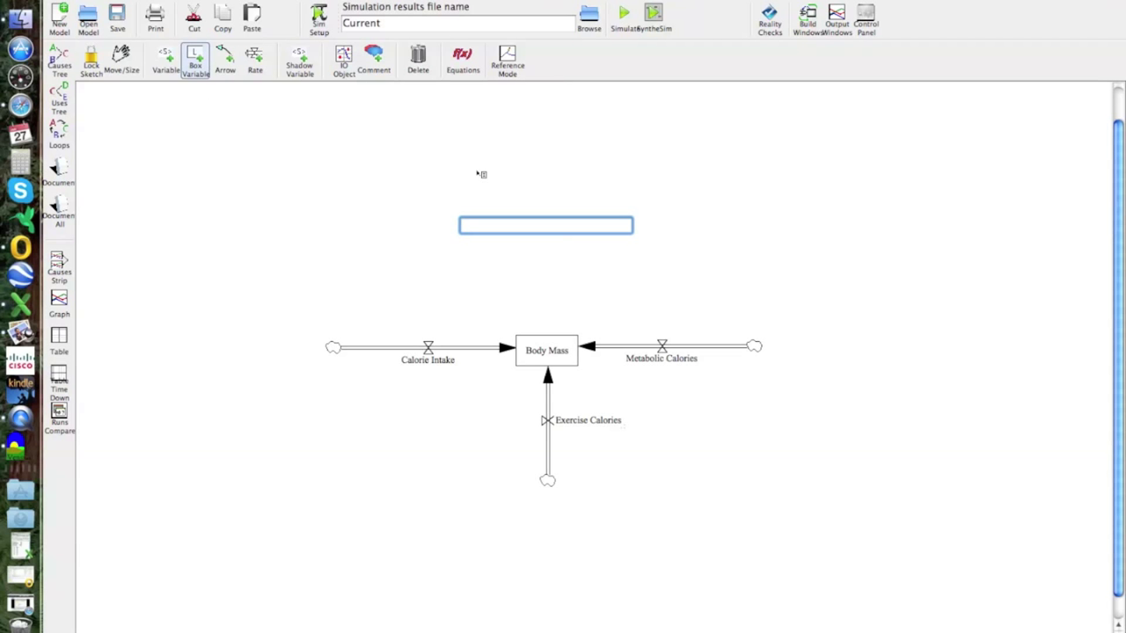
click(715, 216)
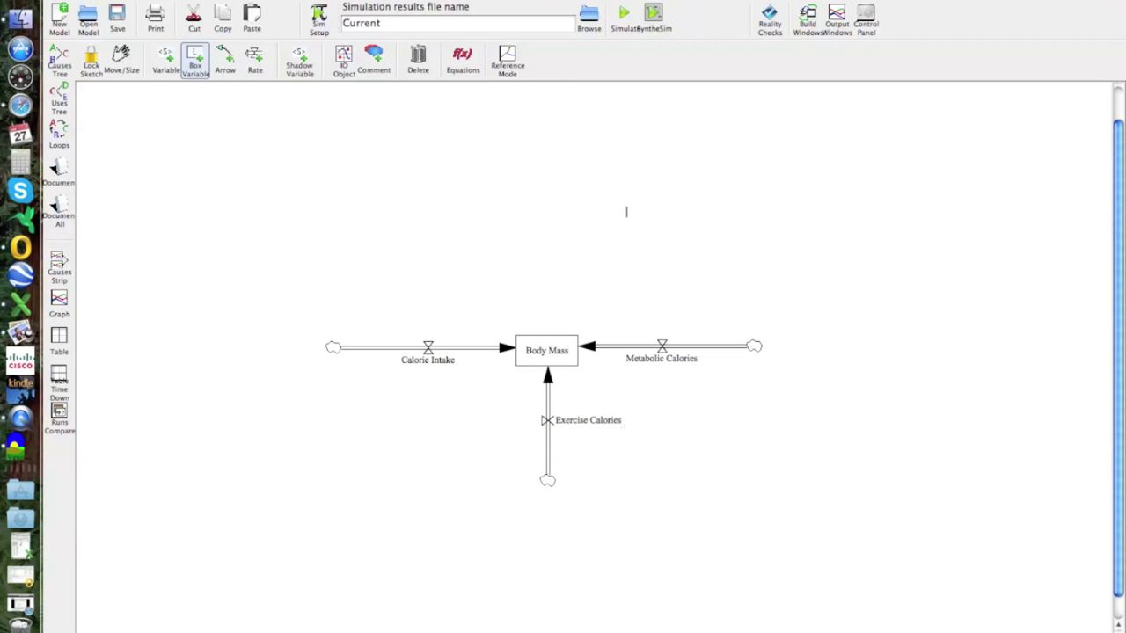
click(481, 238)
- Add a rate named Excretions running from empty space above Body Mass down into the Body Mass box
click(254, 60)
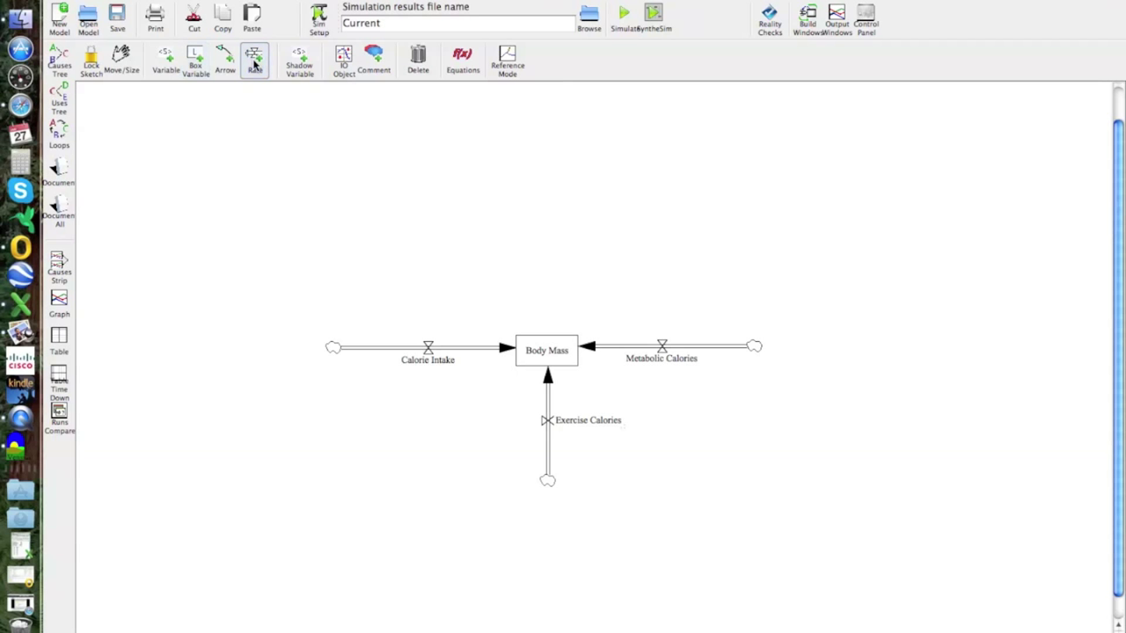
click(541, 215)
click(547, 352)
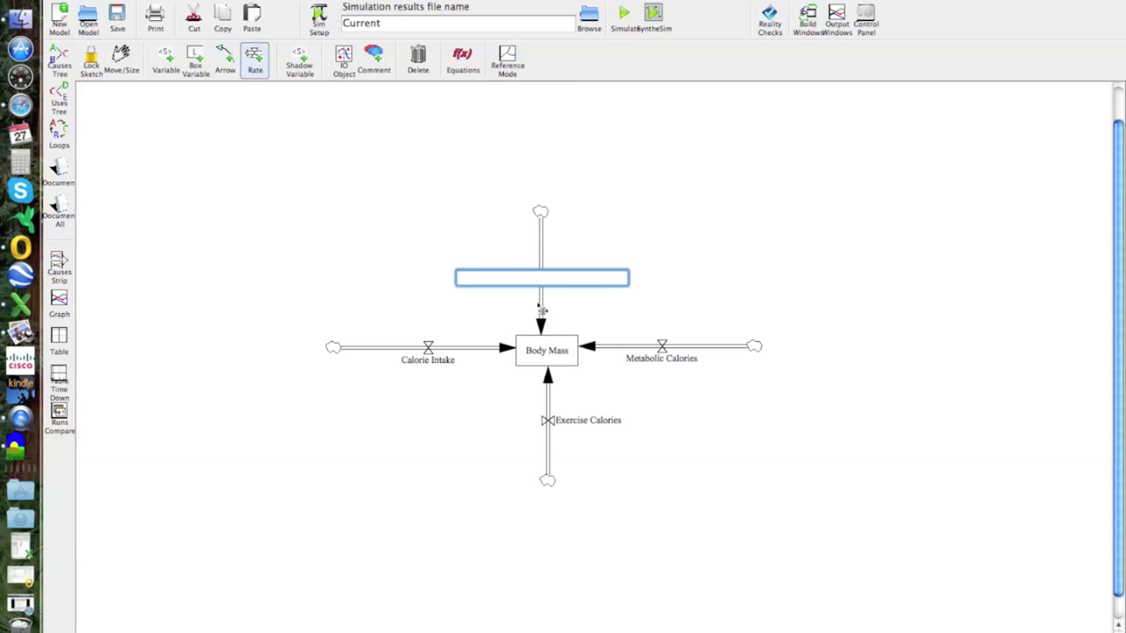
text(Excretions)
key(Return)
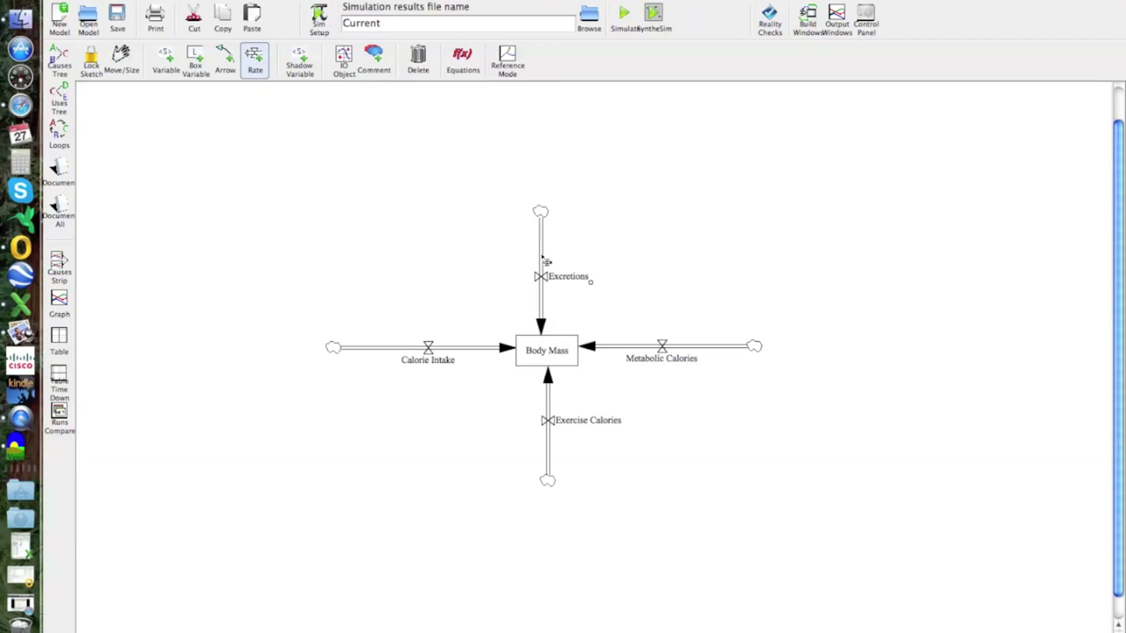
- Move the Excretions rate valve slightly to the right above the Body Mass box
click(121, 58)
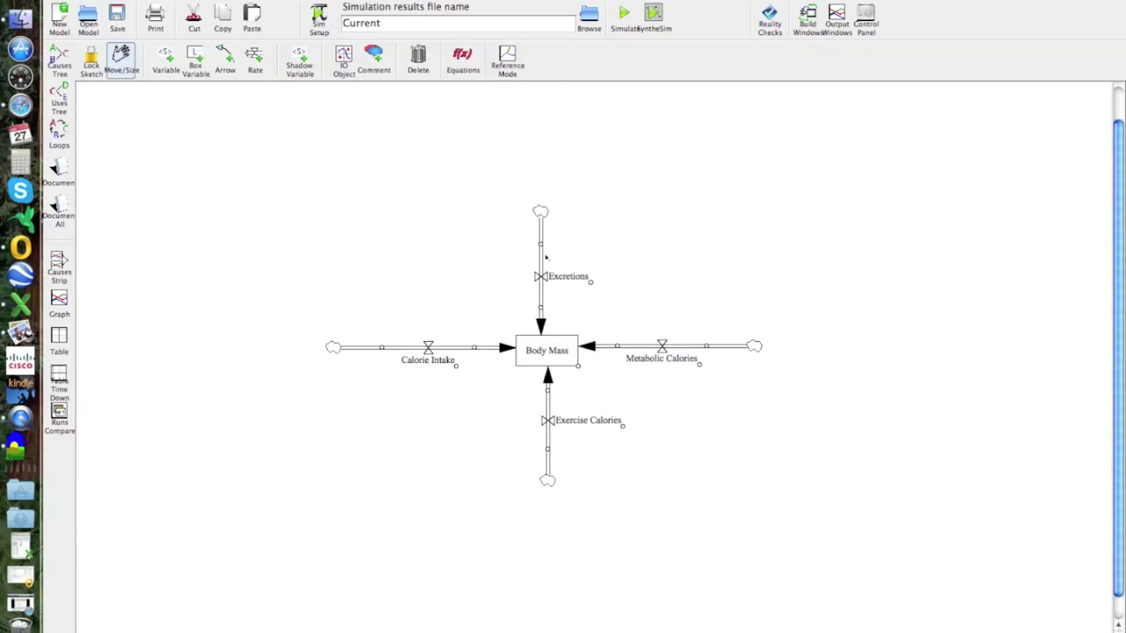
click(552, 276)
drag(552, 276, 552, 275)
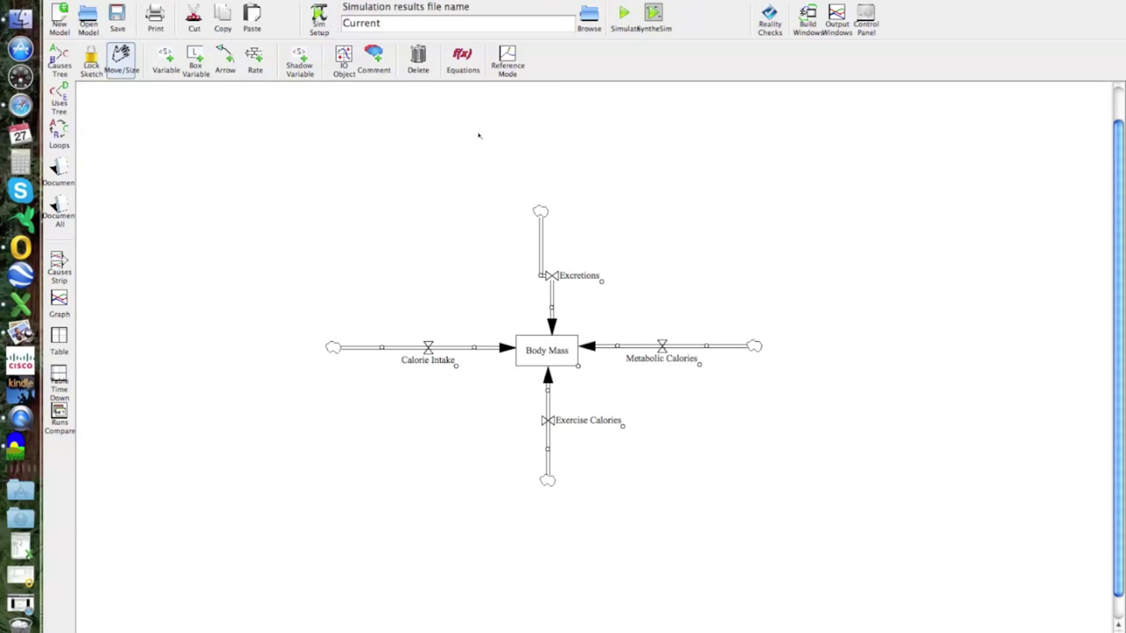
- Open the equation definition of Calorie Intake, keep its type as Constant and set its units to Calories
click(470, 63)
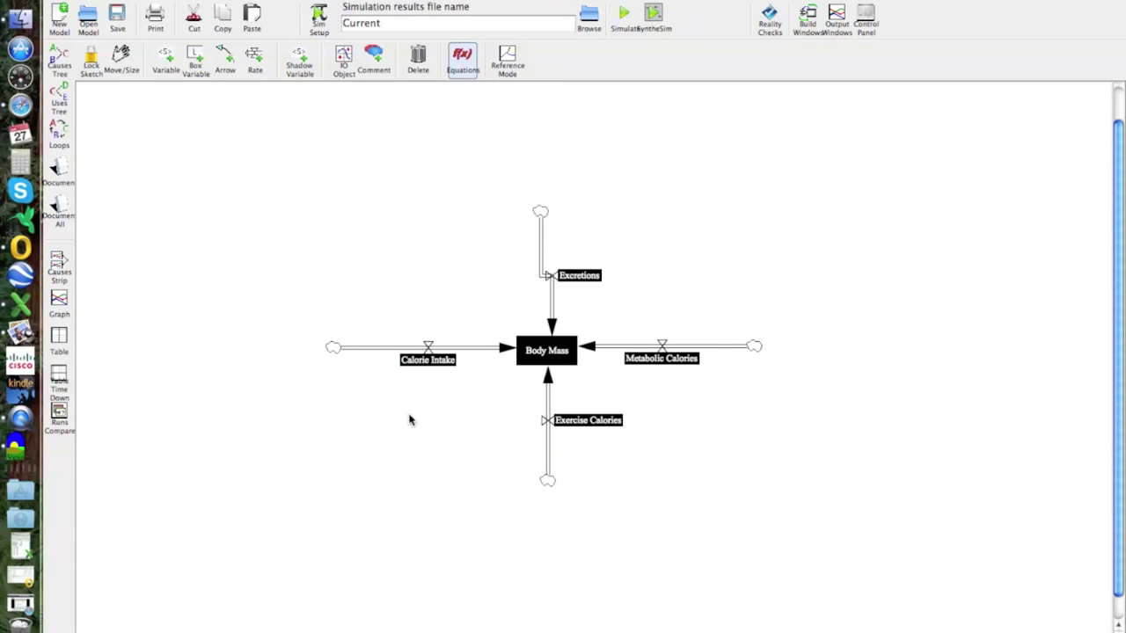
click(428, 362)
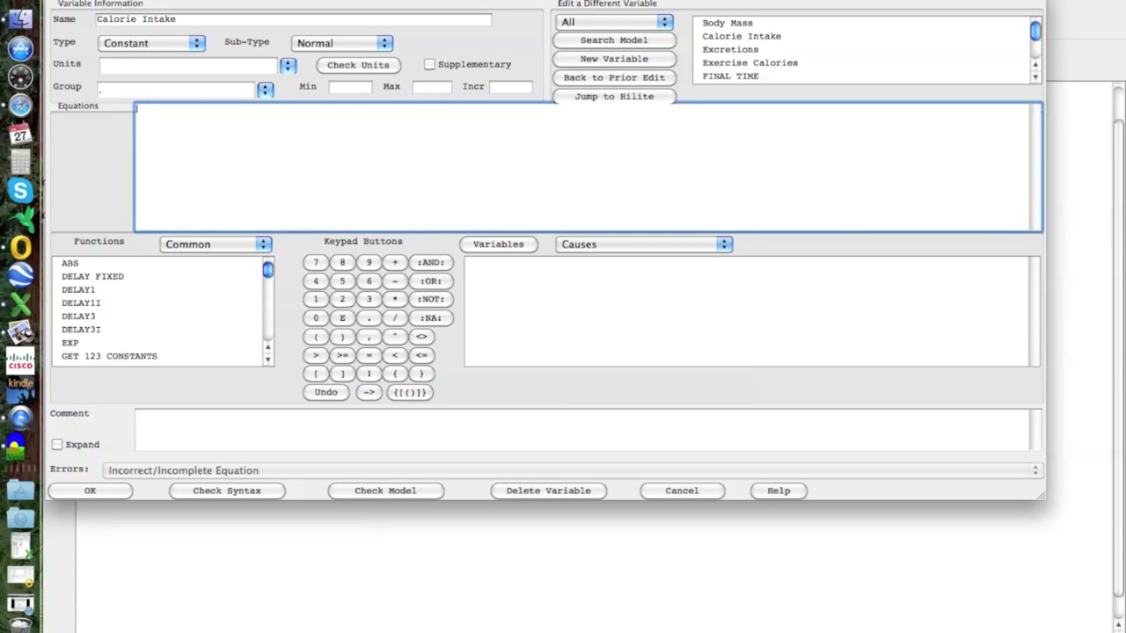
mouse_move(308, 0)
mouse_down()
mouse_move(363, 12)
mouse_move(362, 2)
mouse_up()
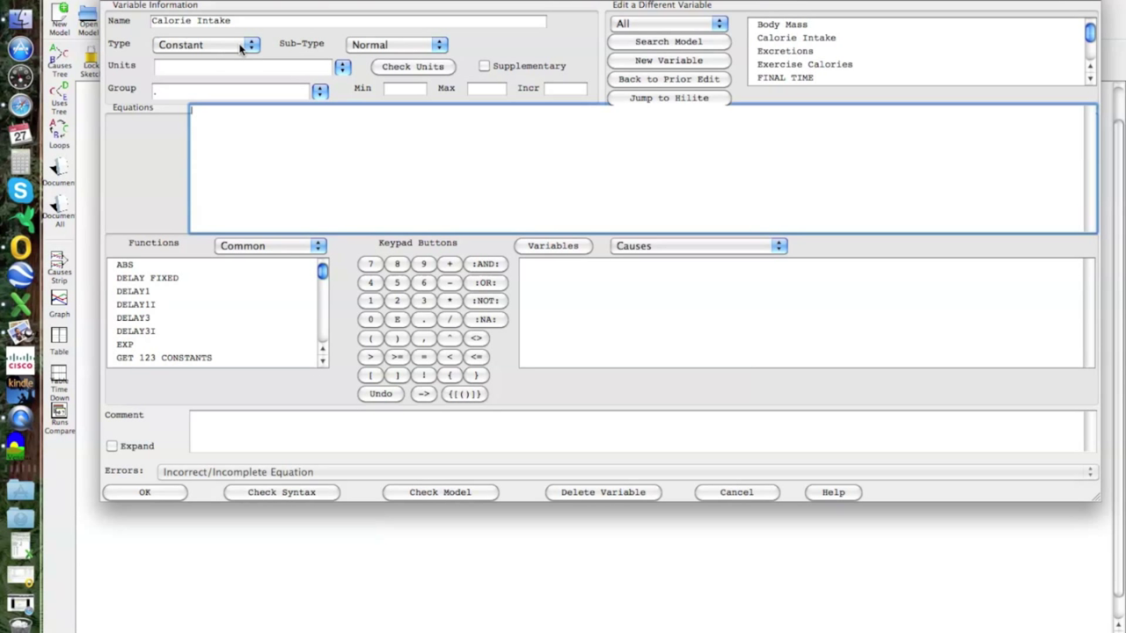
click(251, 46)
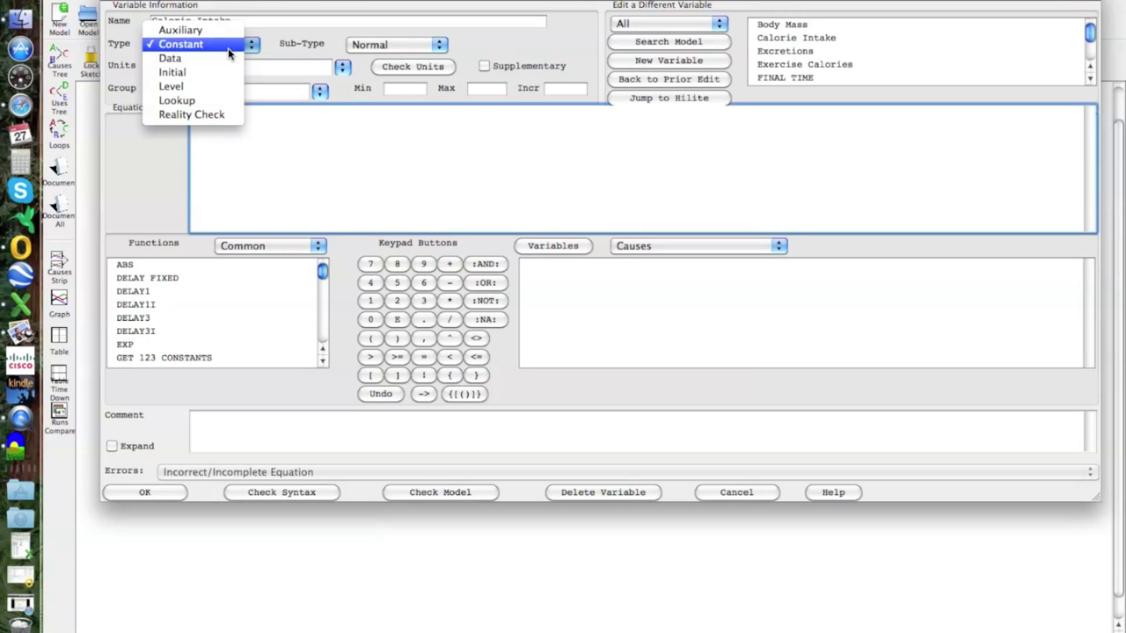
click(228, 50)
click(244, 67)
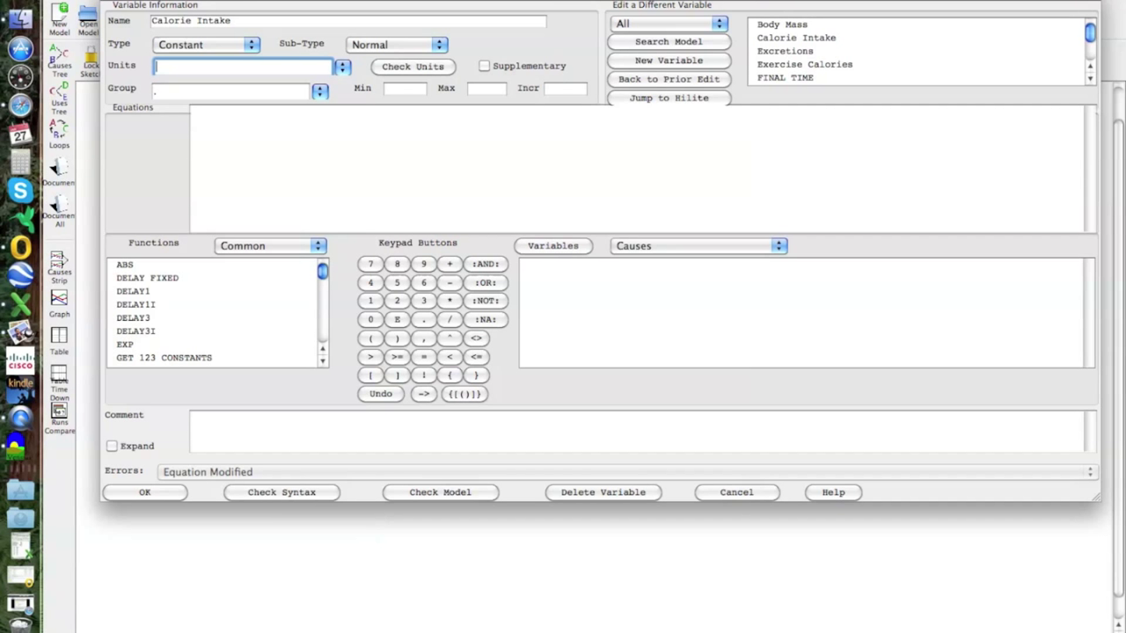
text(Calories)
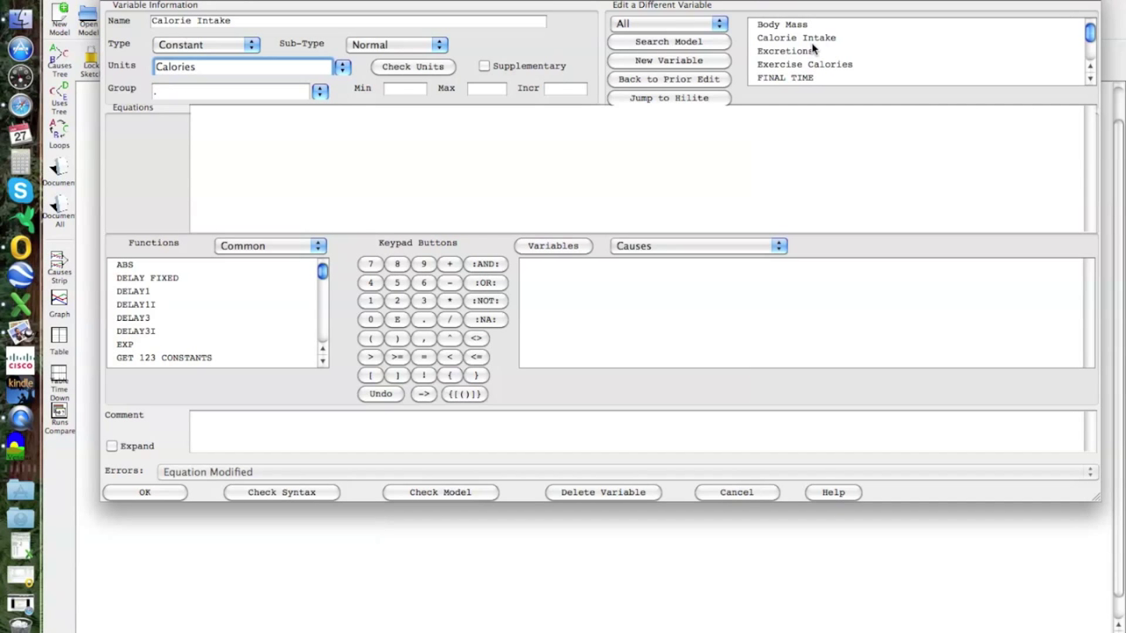
click(1090, 81)
click(1090, 81)
click(1090, 81)
click(1090, 81)
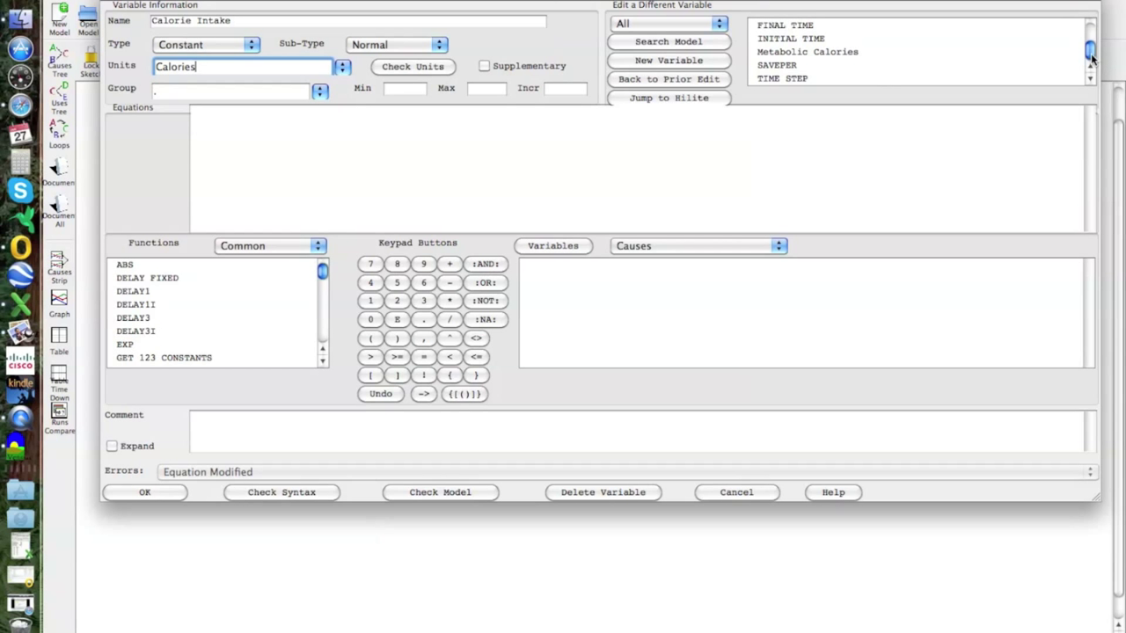
drag(1090, 50, 1091, 36)
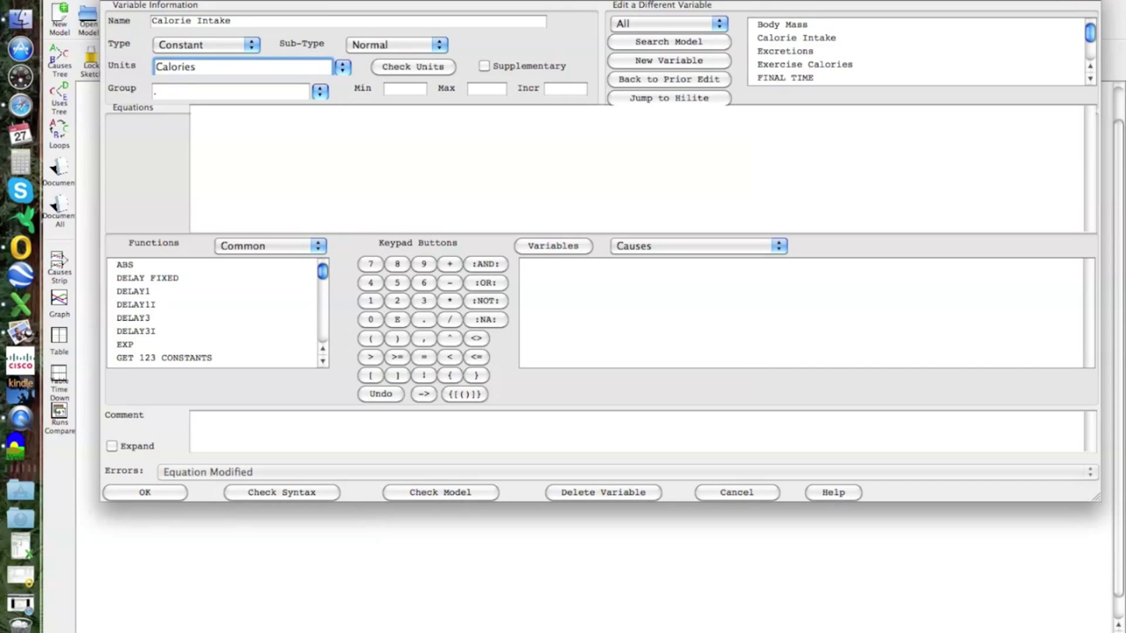
- Set the Calorie Intake equation to 2000, check its syntax and accept the definition
click(202, 119)
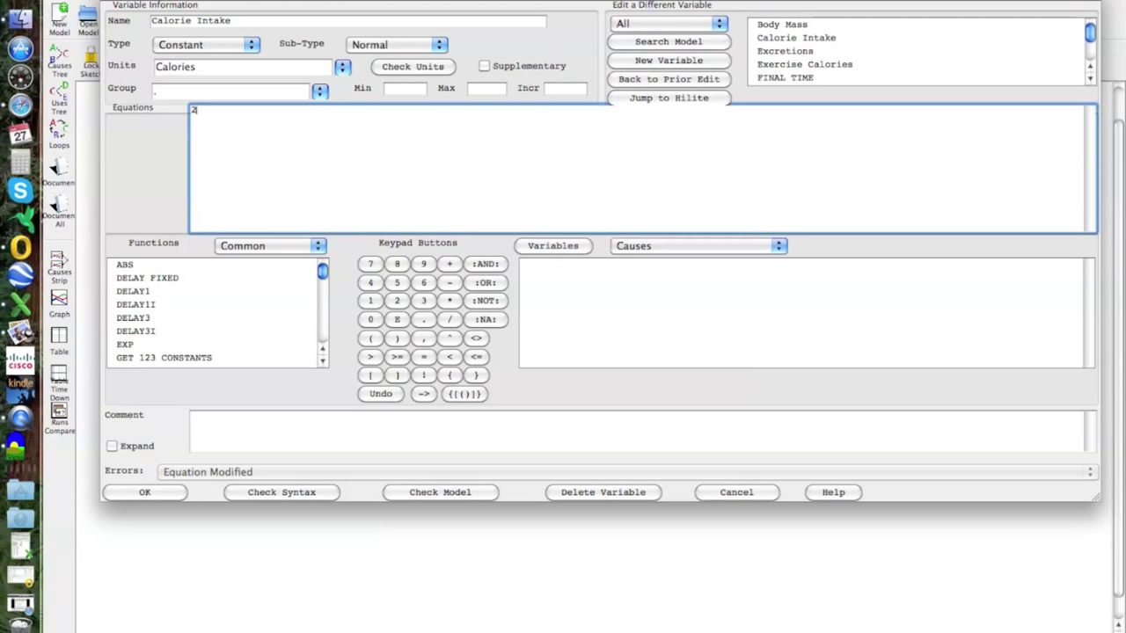
text(000)
click(276, 494)
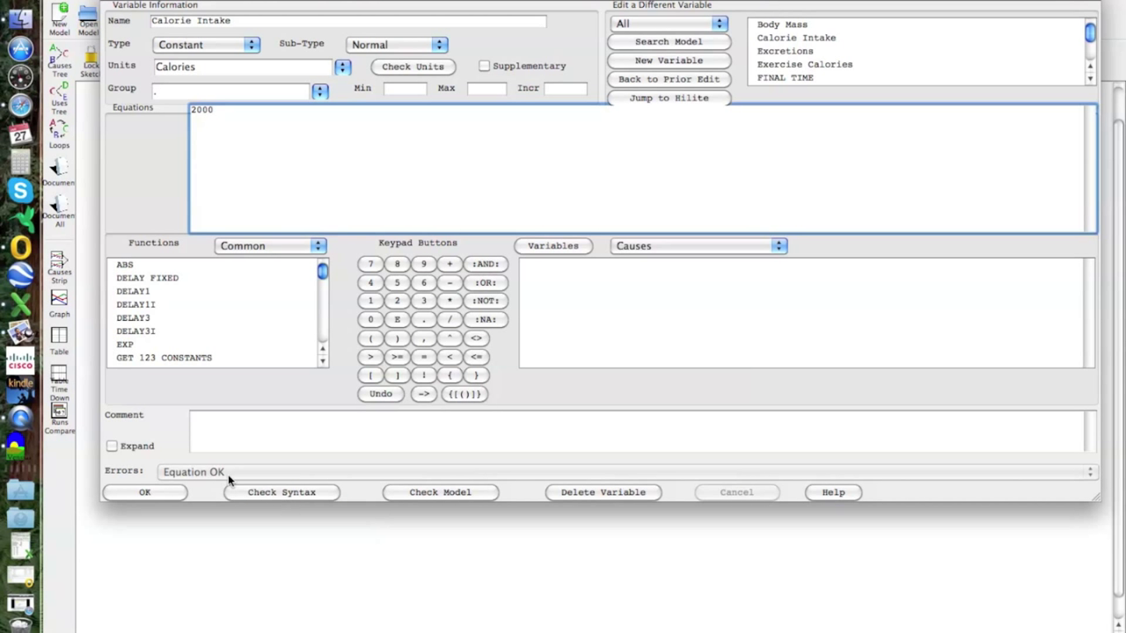
click(172, 494)
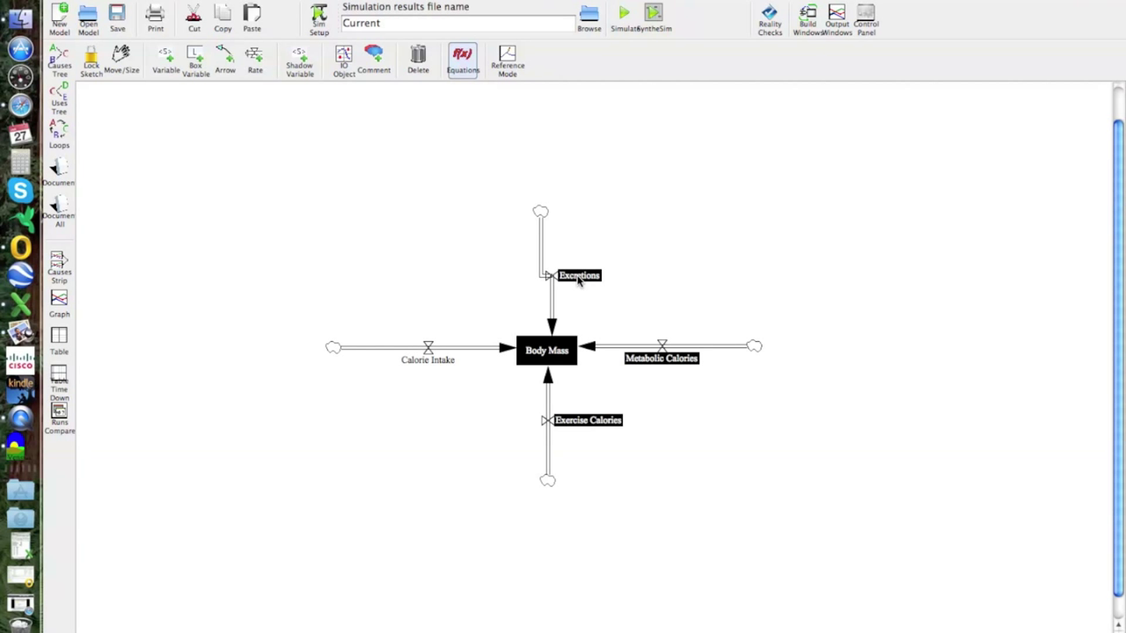
- Define Exercise Calories with units Calories and the equation 500, check its syntax and accept it
click(599, 425)
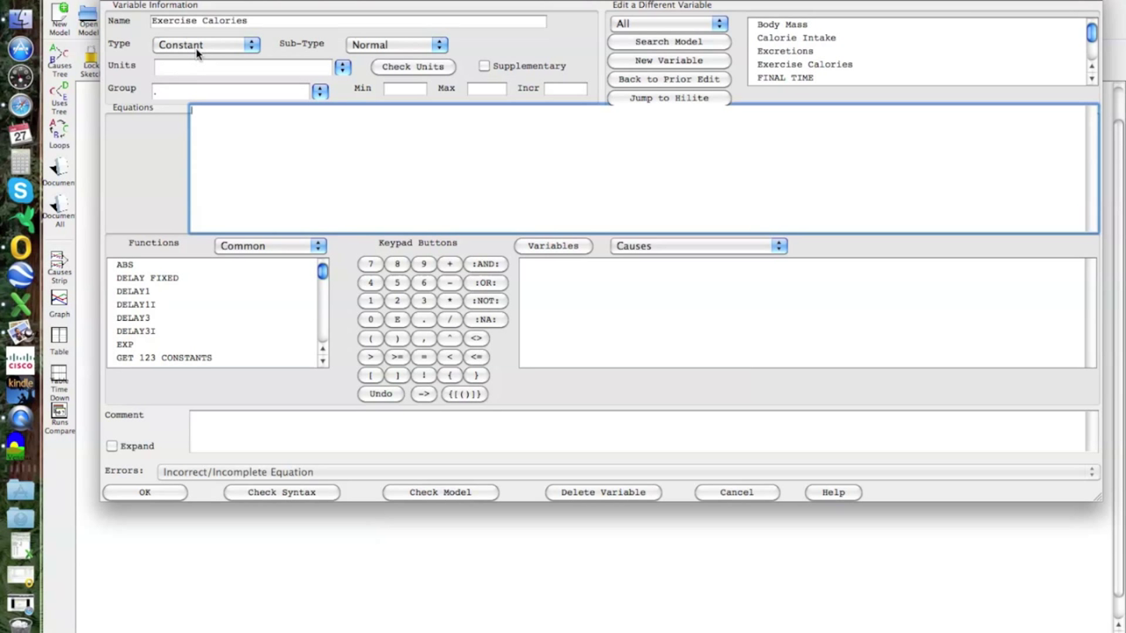
click(211, 67)
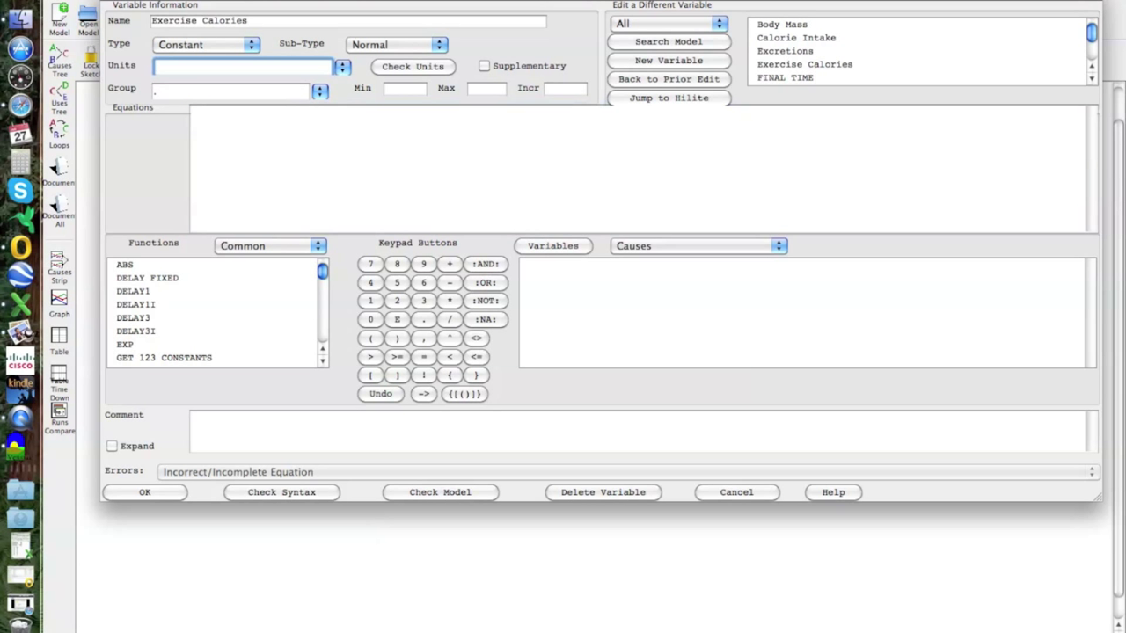
text(C)
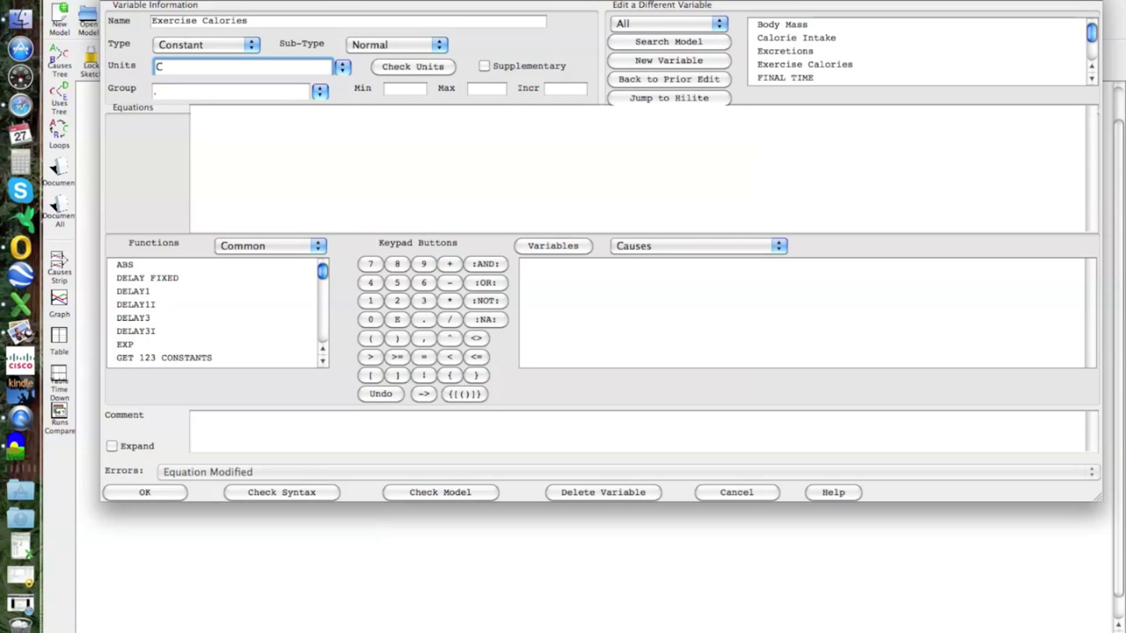
text(alories)
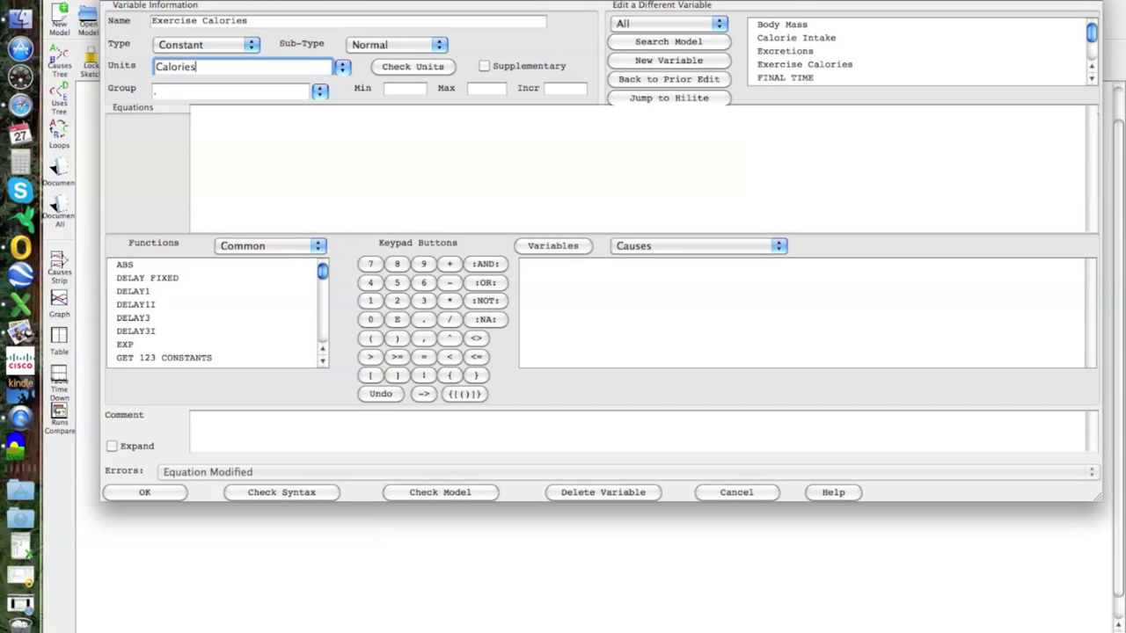
click(193, 111)
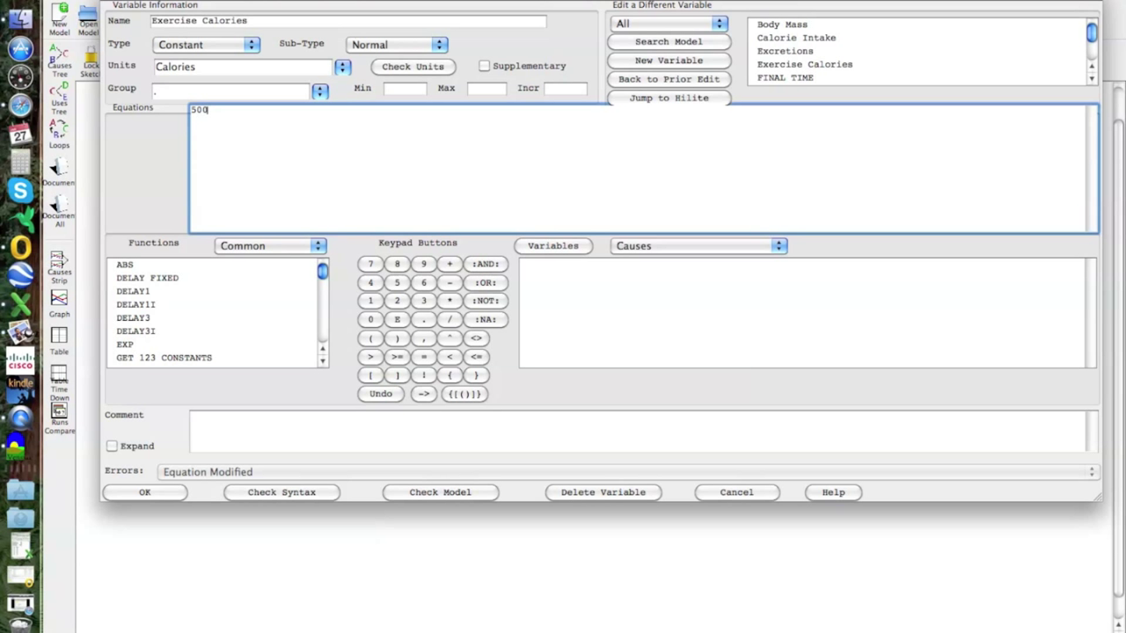
click(299, 494)
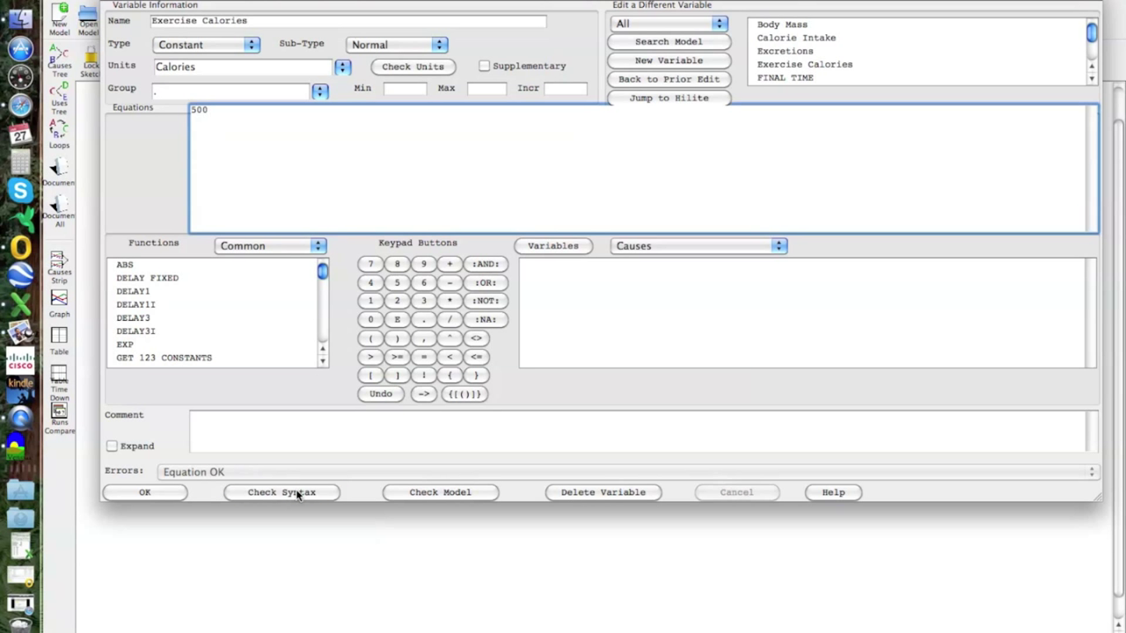
click(144, 492)
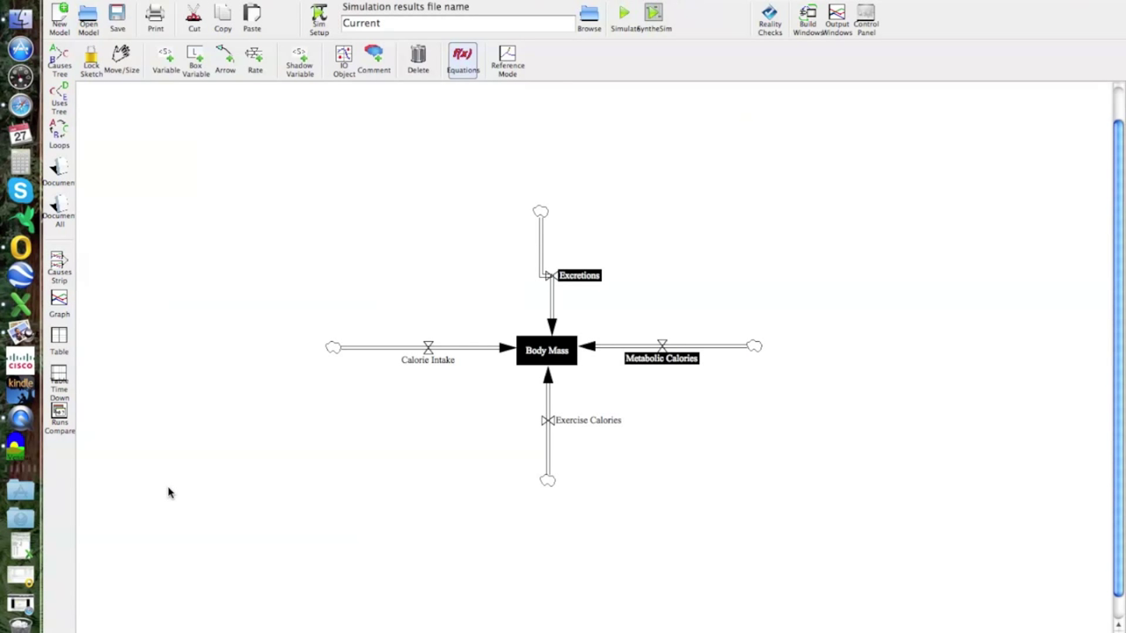
- Define Metabolic Calories with units Calories and the equation 1800, check its syntax and accept it
click(666, 363)
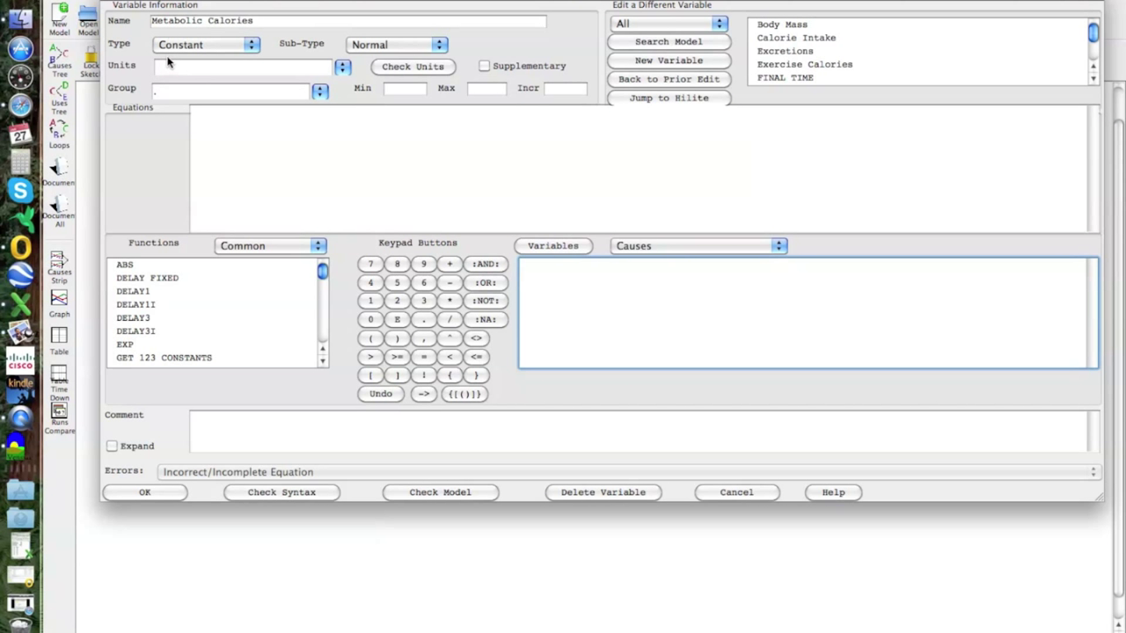
click(211, 67)
text(Calories)
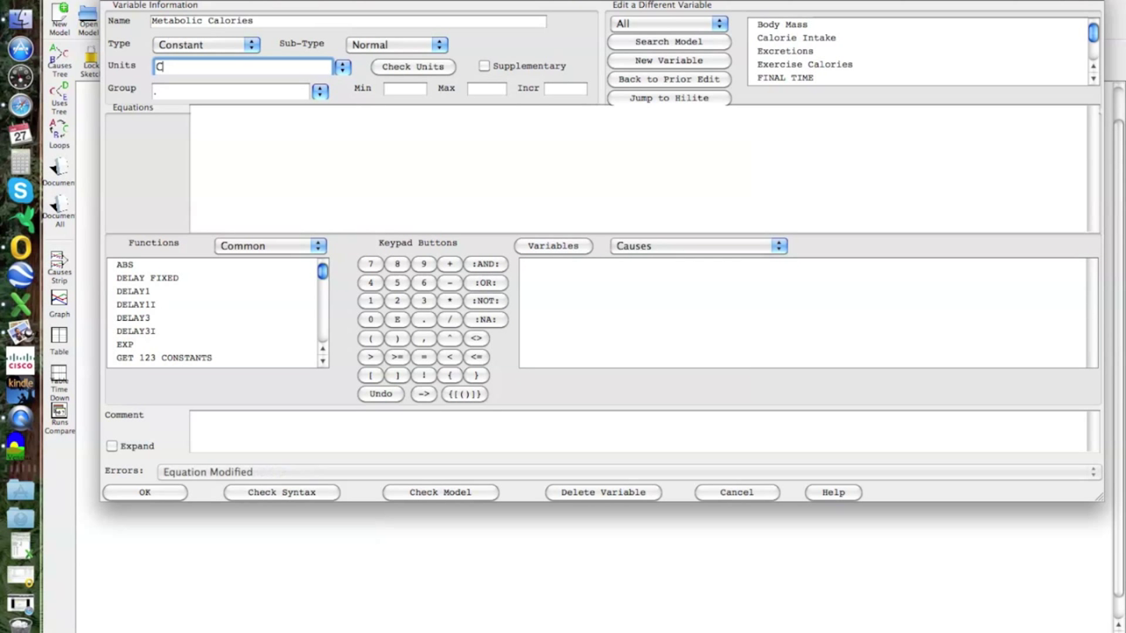
click(203, 116)
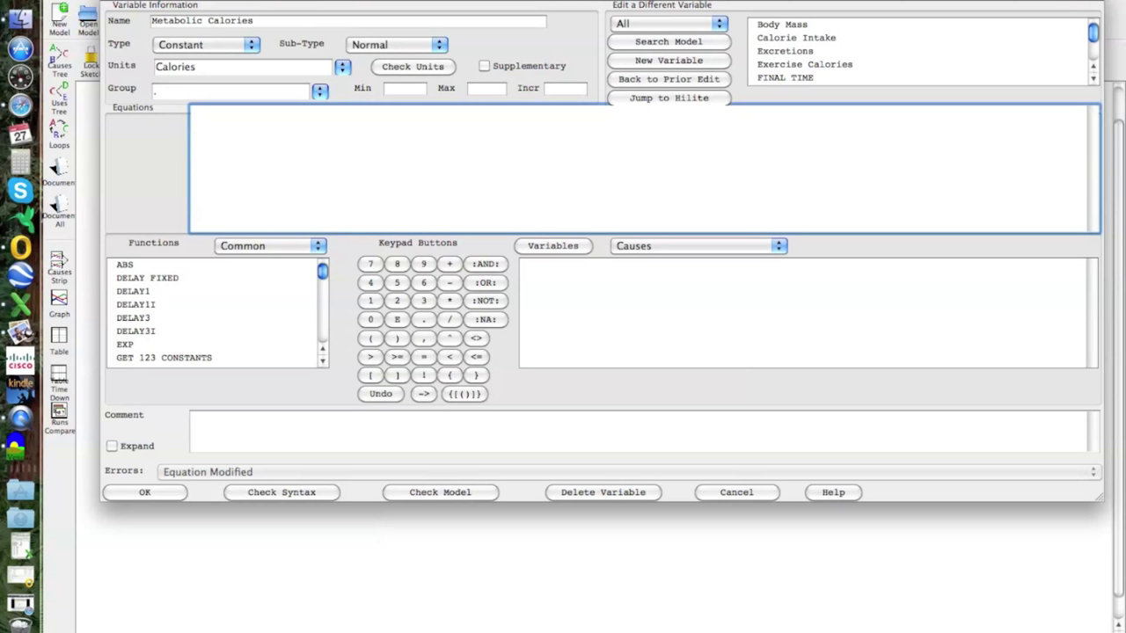
text(1800)
click(264, 492)
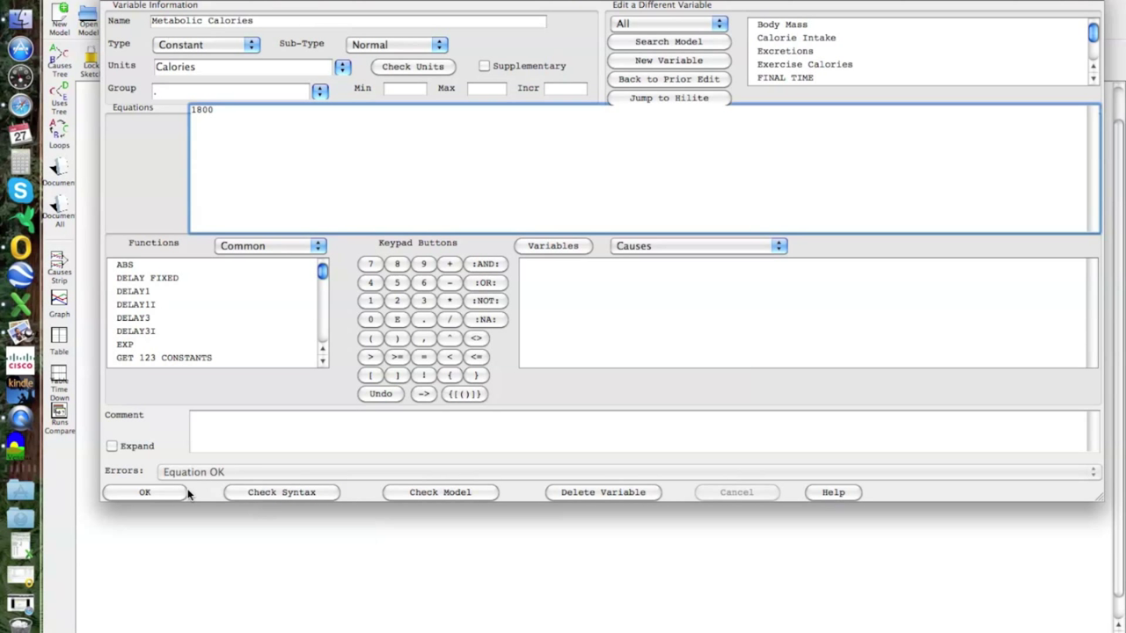
click(174, 498)
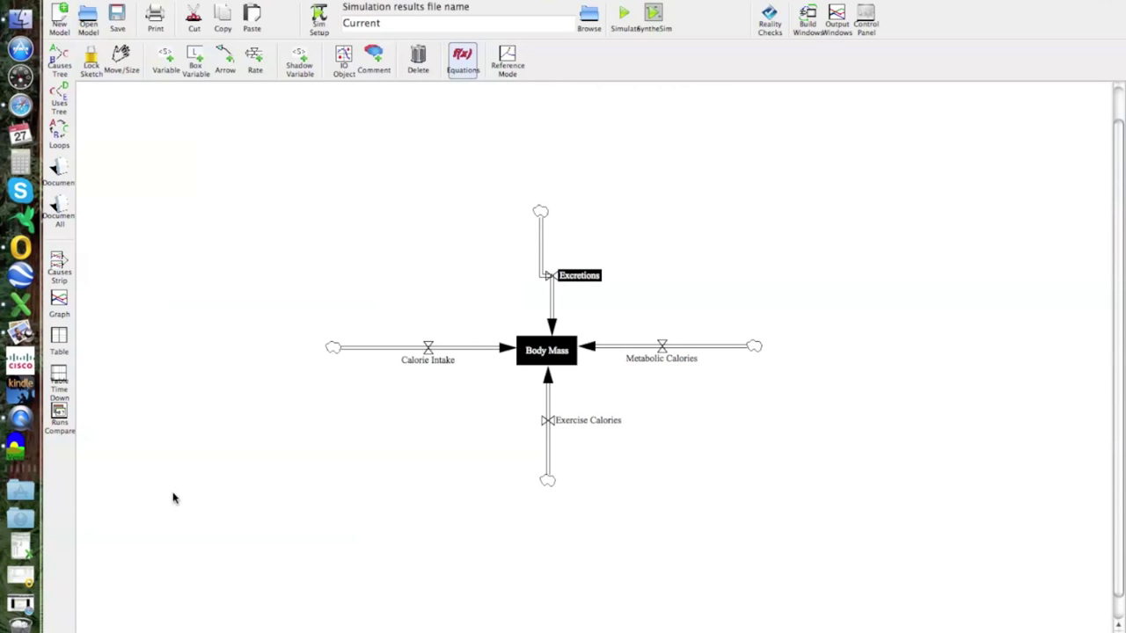
- Define Excretions with units millileters and the equation 200, check its syntax and accept it
click(577, 277)
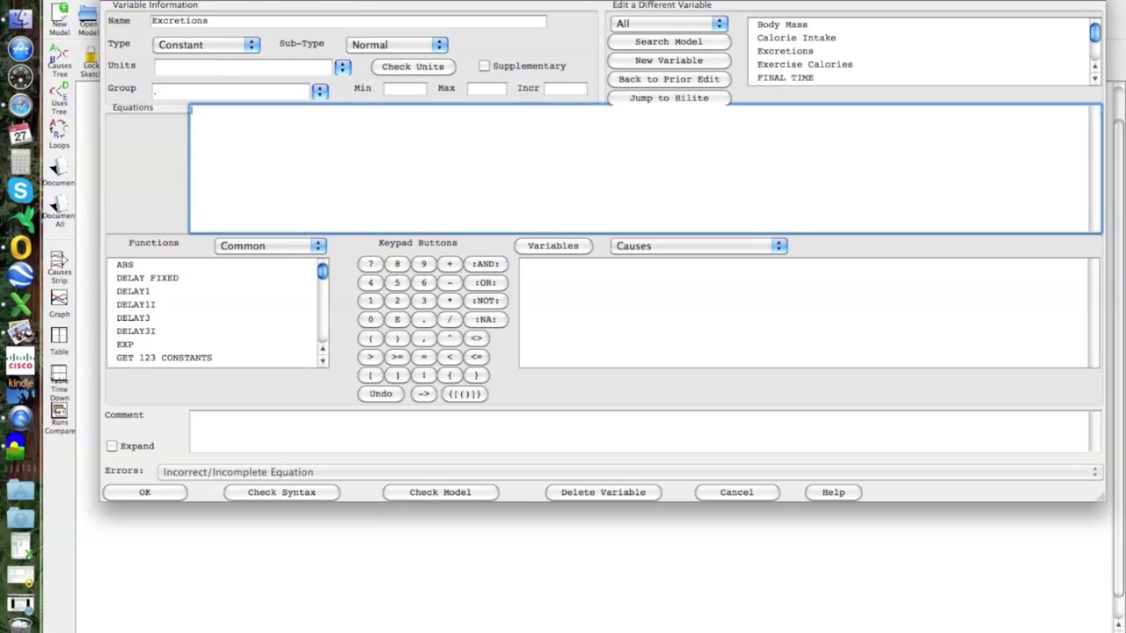
click(218, 65)
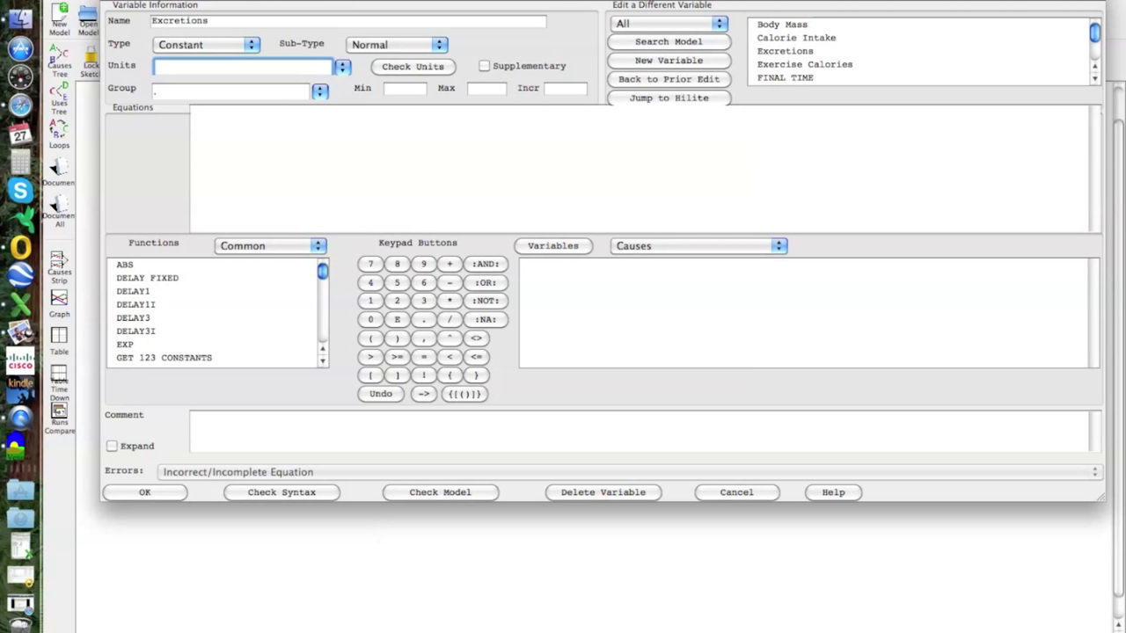
text(m)
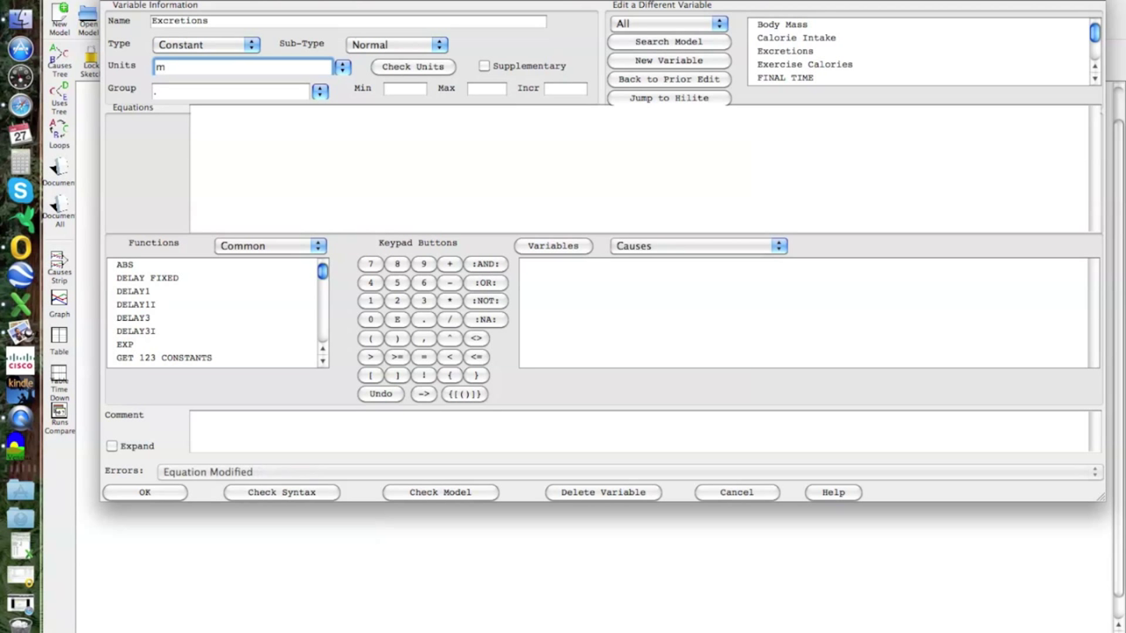
text(illileters)
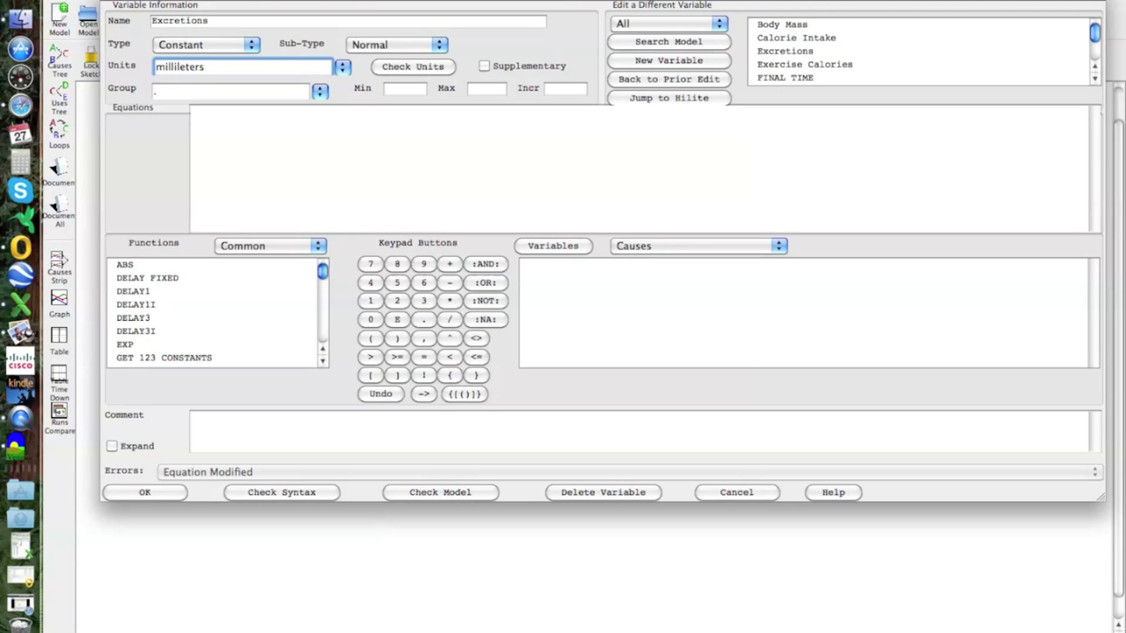
key(Tab)
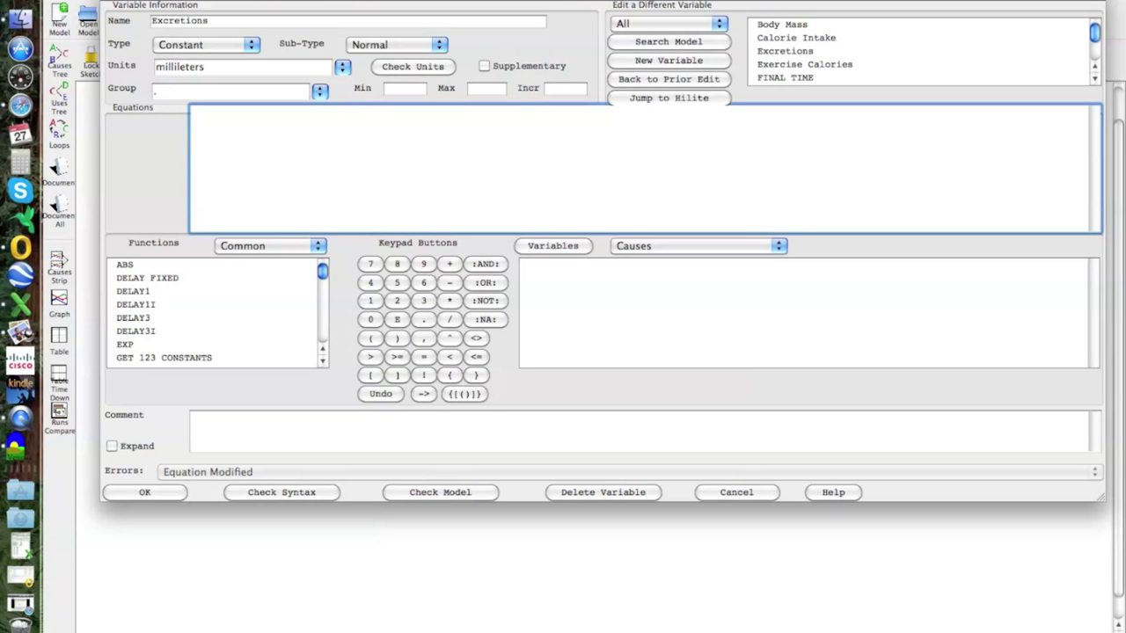
text(200)
click(278, 492)
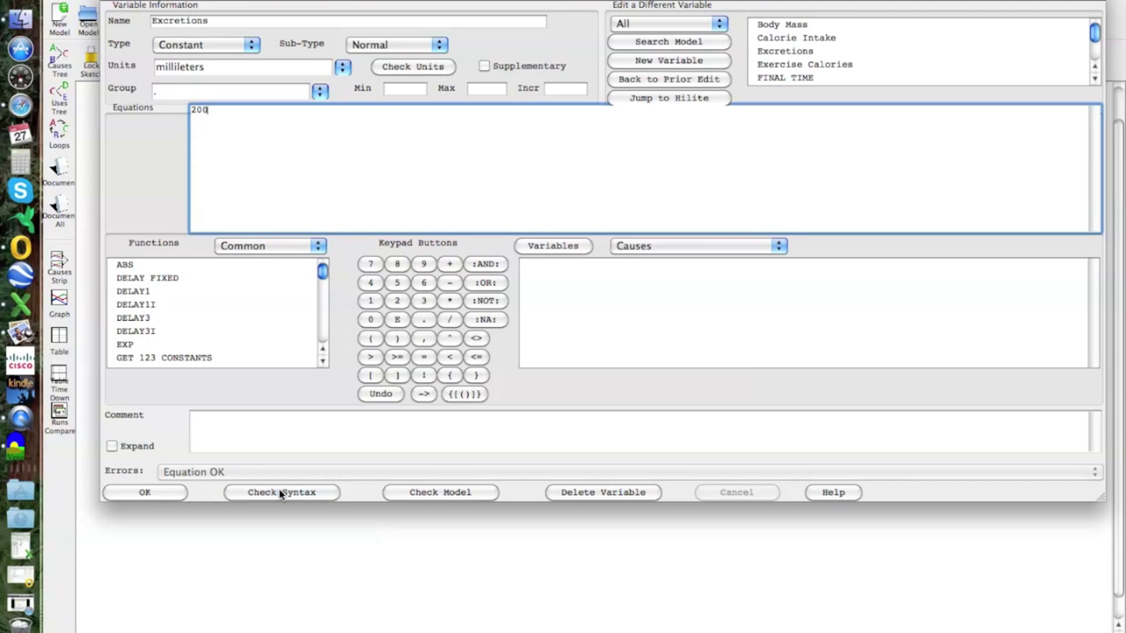
click(173, 495)
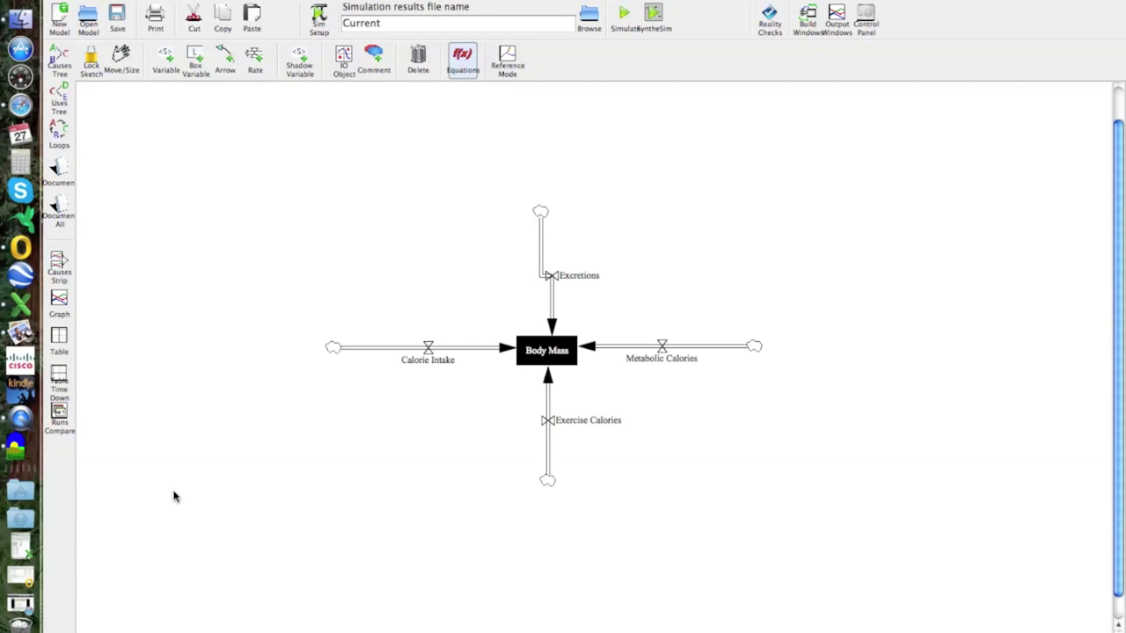
- Define Body Mass as a Level variable with units Kilograms and an initial value of 80
click(542, 353)
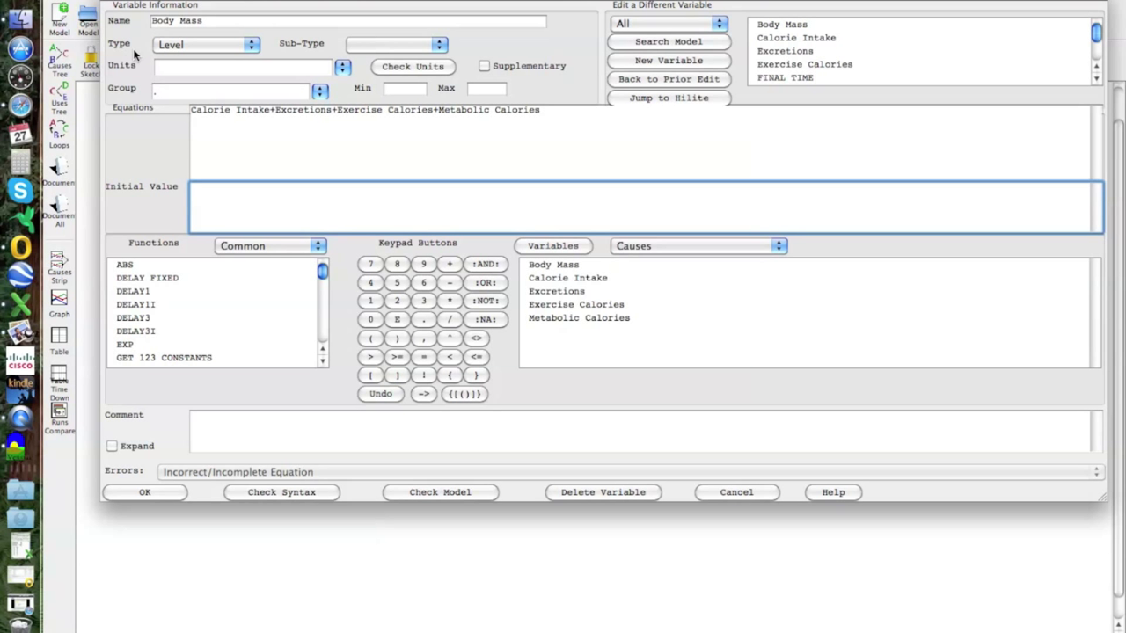
click(252, 48)
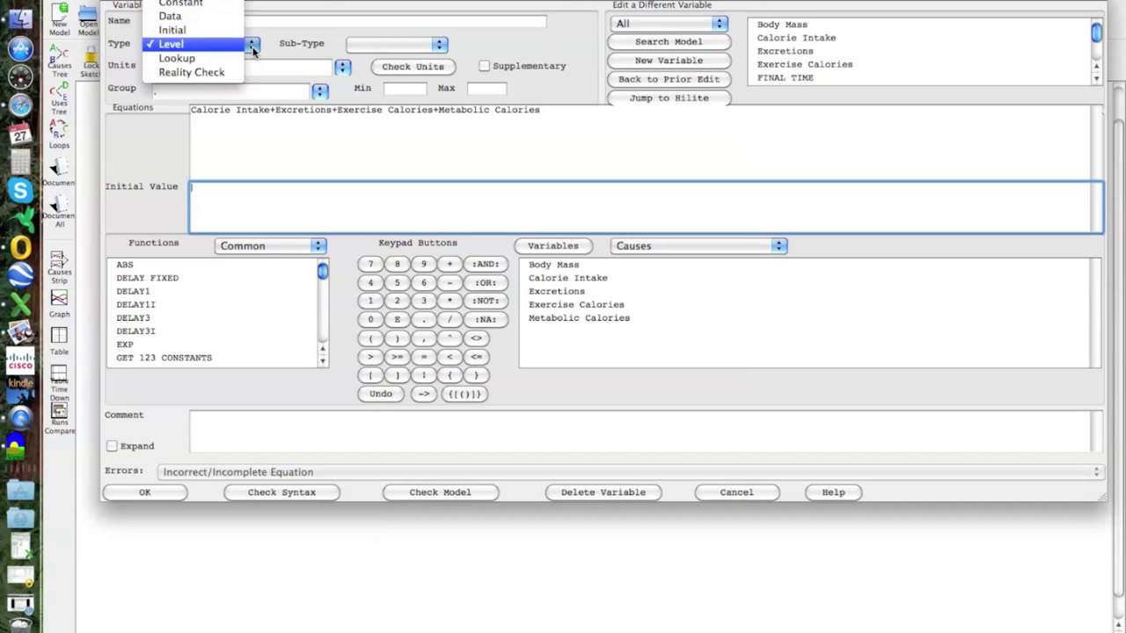
click(194, 50)
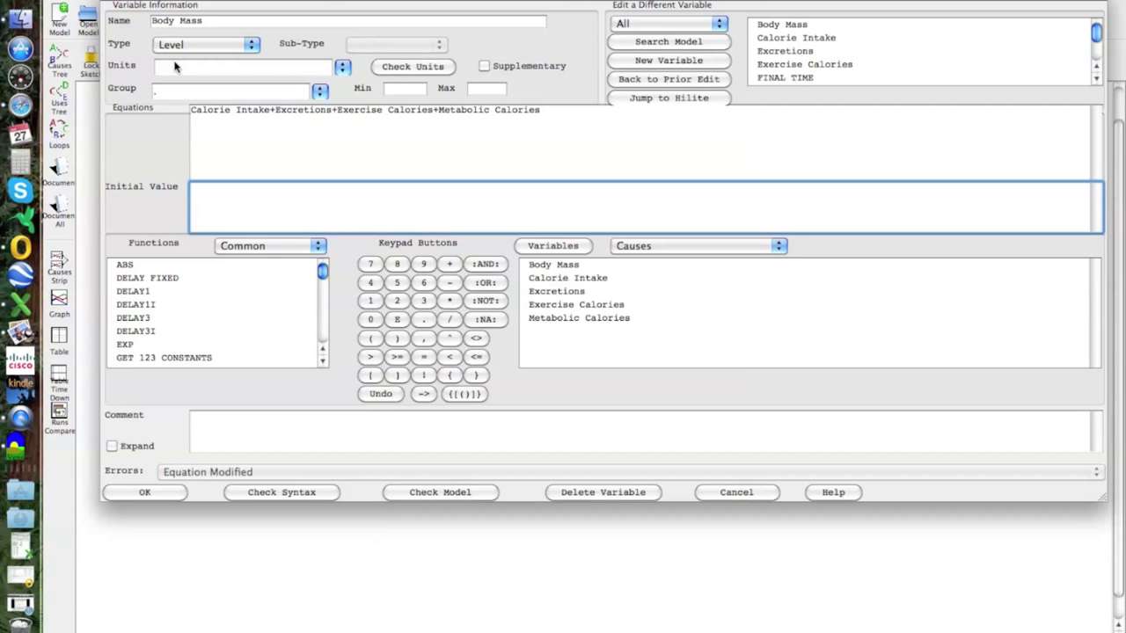
click(176, 66)
text(Kilogra)
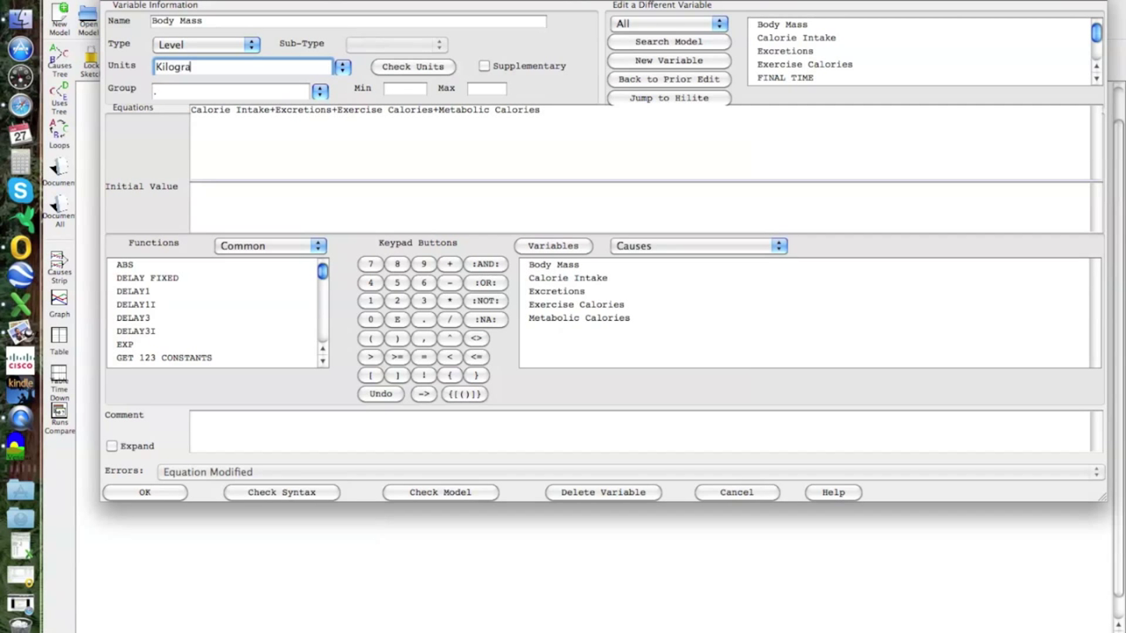
text(ms)
click(192, 188)
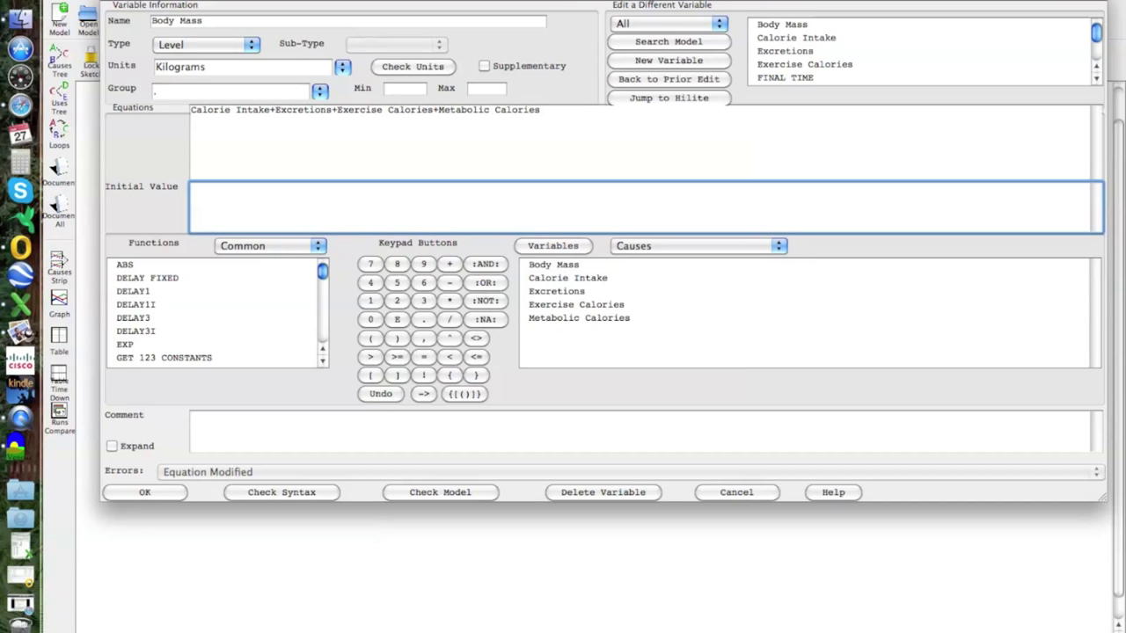
text(80)
- Divide the Calorie Intake term of the Body Mass equation by 7700
click(540, 110)
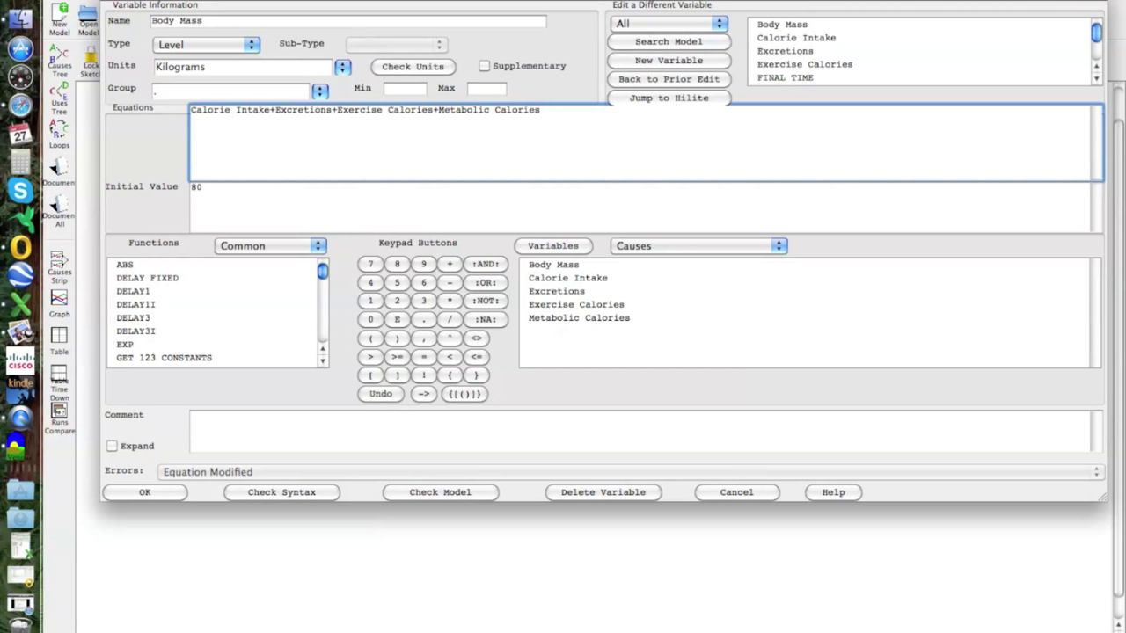
click(270, 110)
text(/7)
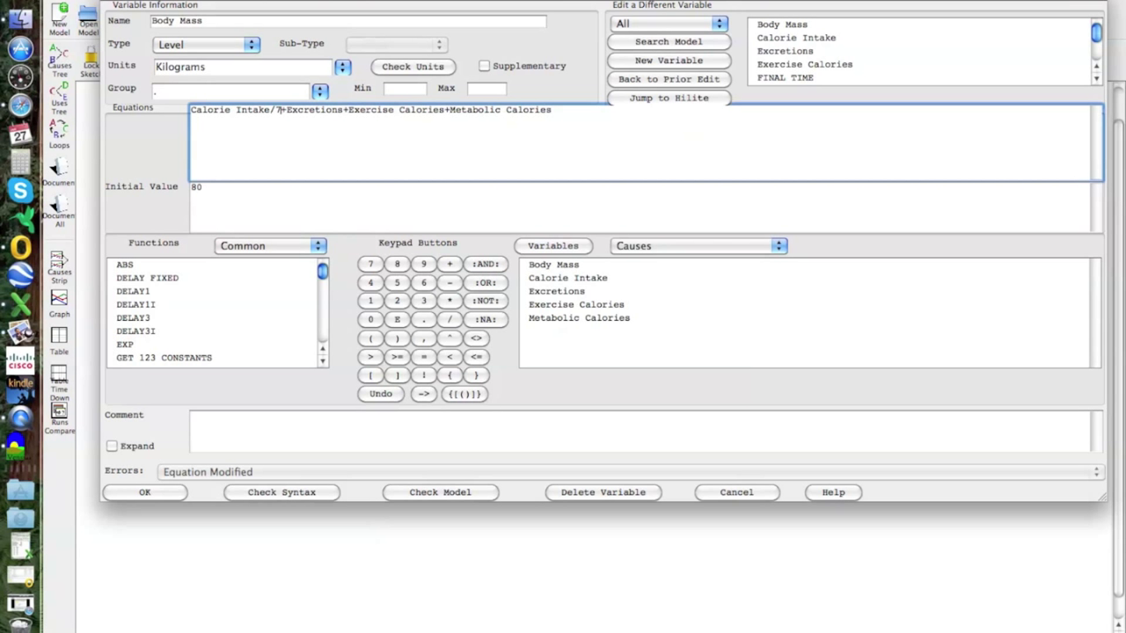
text(00)
key(BackSpace)
key(BackSpace)
text(700)
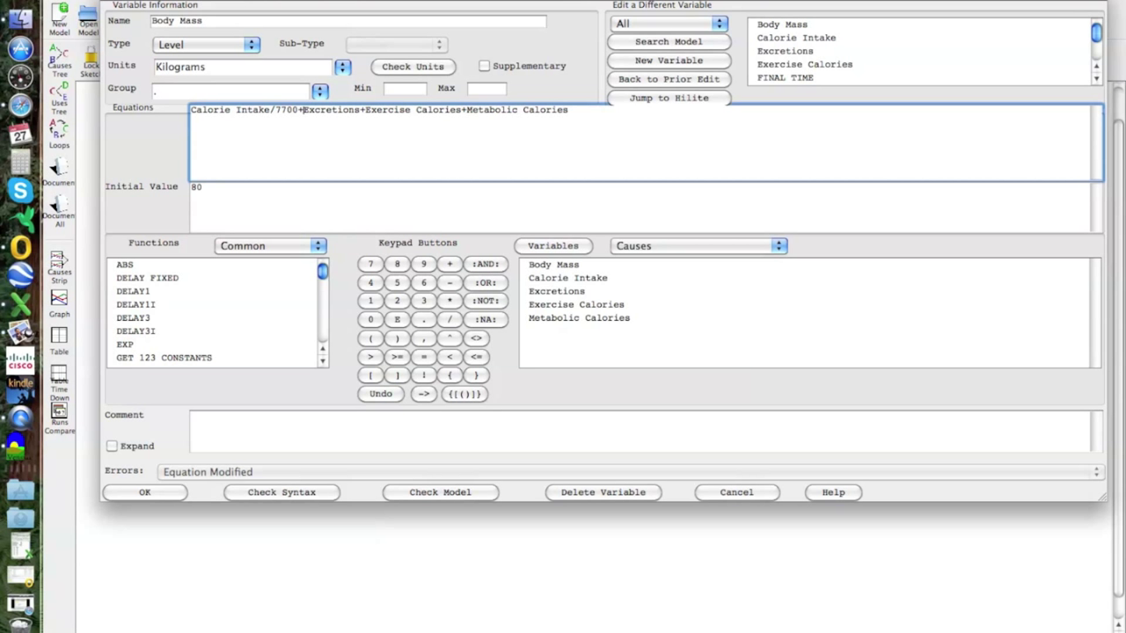
- Divide Excretions by 1000, and Exercise Calories and Metabolic Calories each by 7700, in the Body Mass equation
click(359, 110)
text(/100)
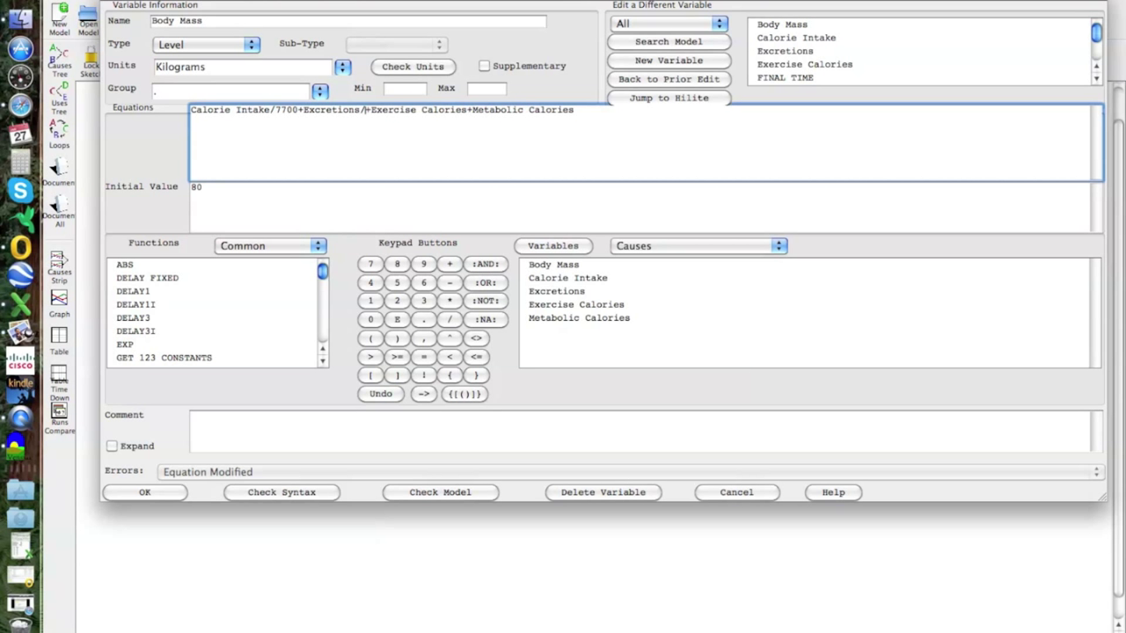
text(0)
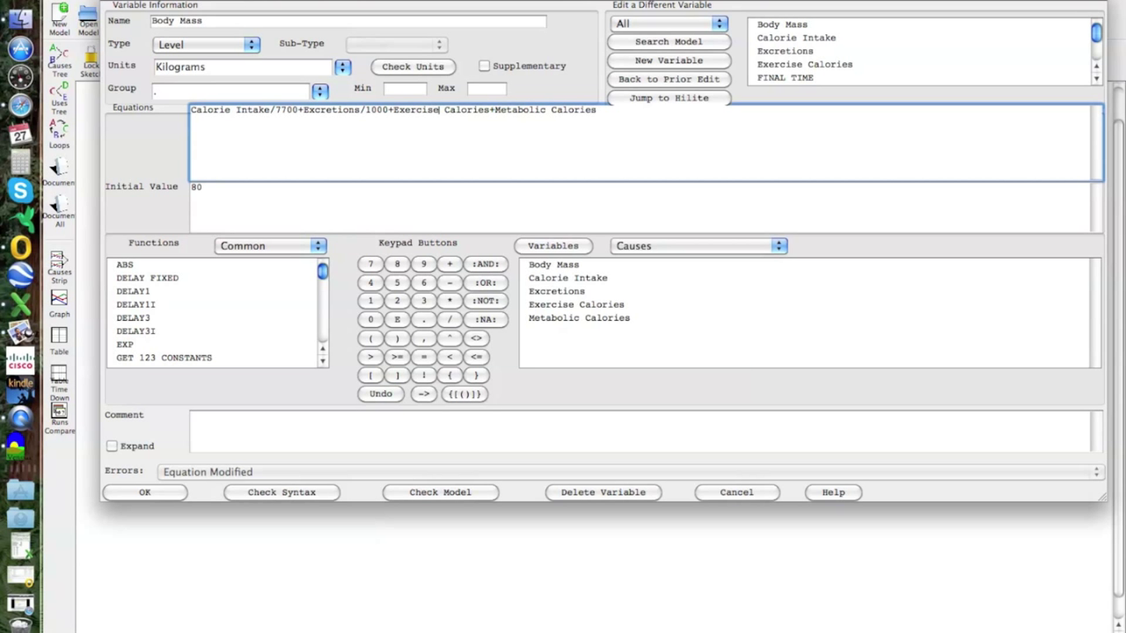
click(489, 110)
text(/7700)
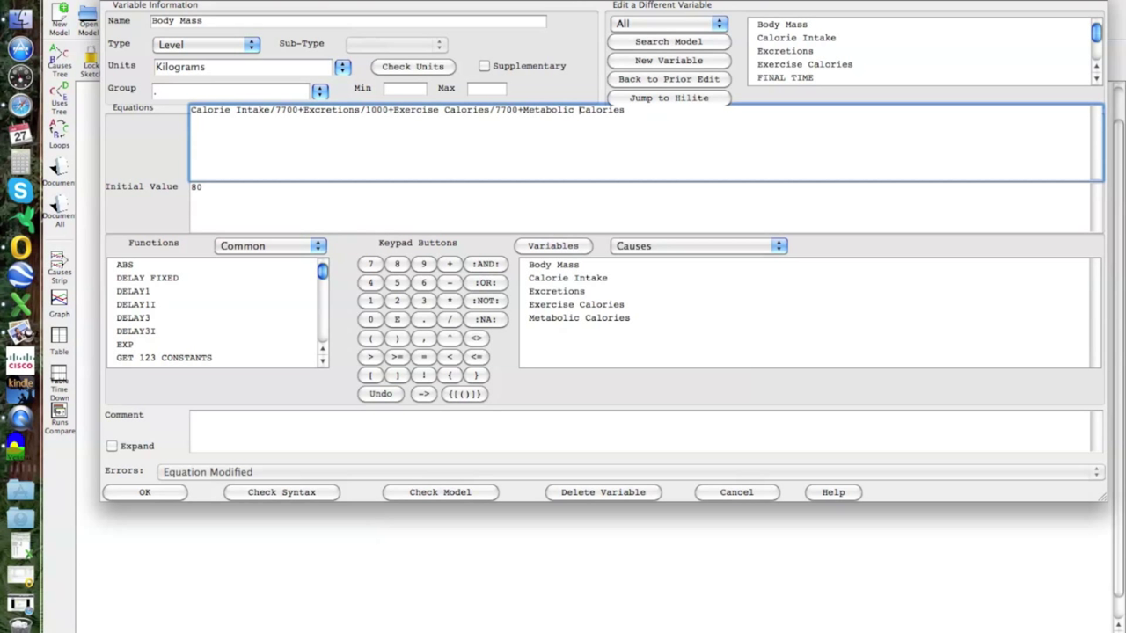
text(/7700)
- Make the Exercise Calories and Metabolic Calories terms subtract in the Body Mass equation, check its syntax and accept it
click(392, 110)
key(BackSpace)
text(-)
click(523, 110)
key(BackSpace)
text(-)
click(290, 493)
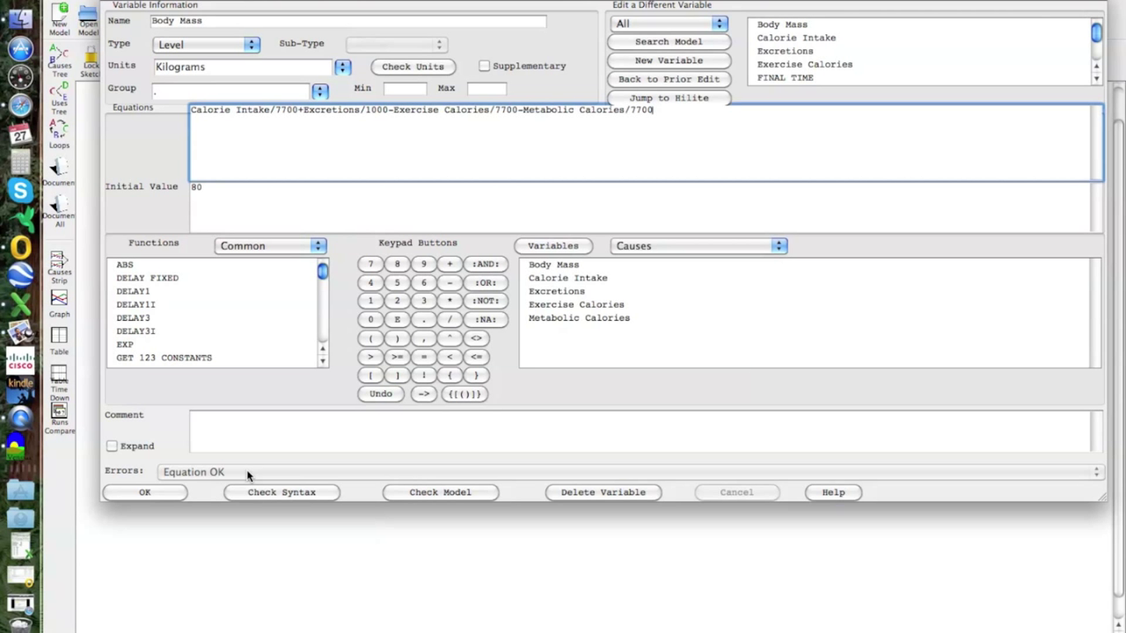
click(146, 492)
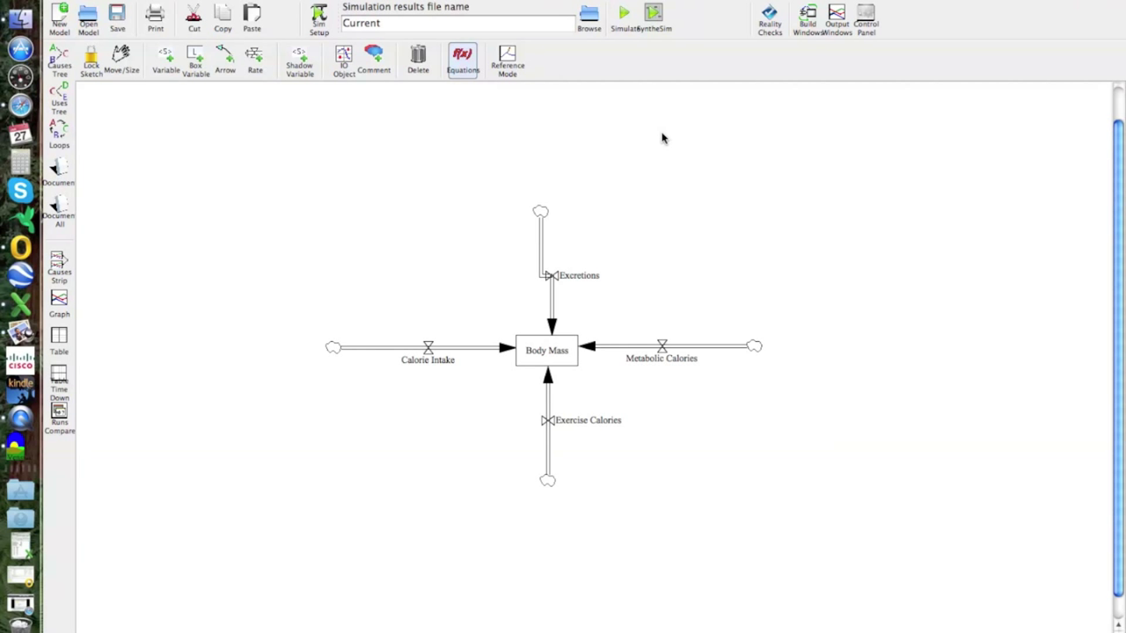
- Simulate the model, agreeing to save the sketch for automated backup and to overwrite the Current dataset
click(625, 15)
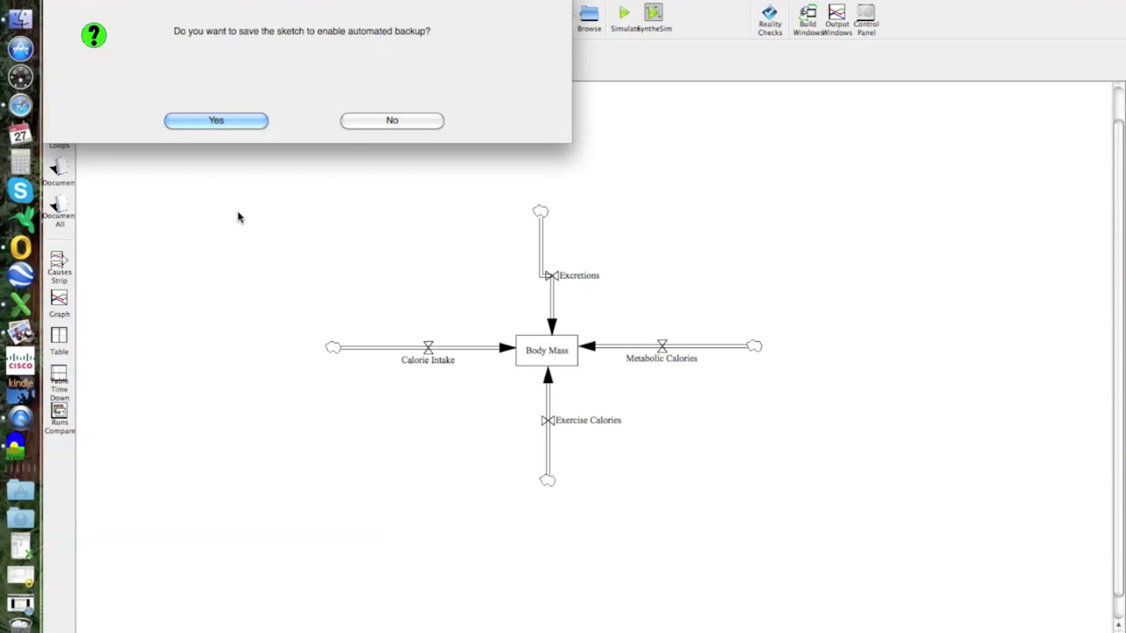
click(255, 120)
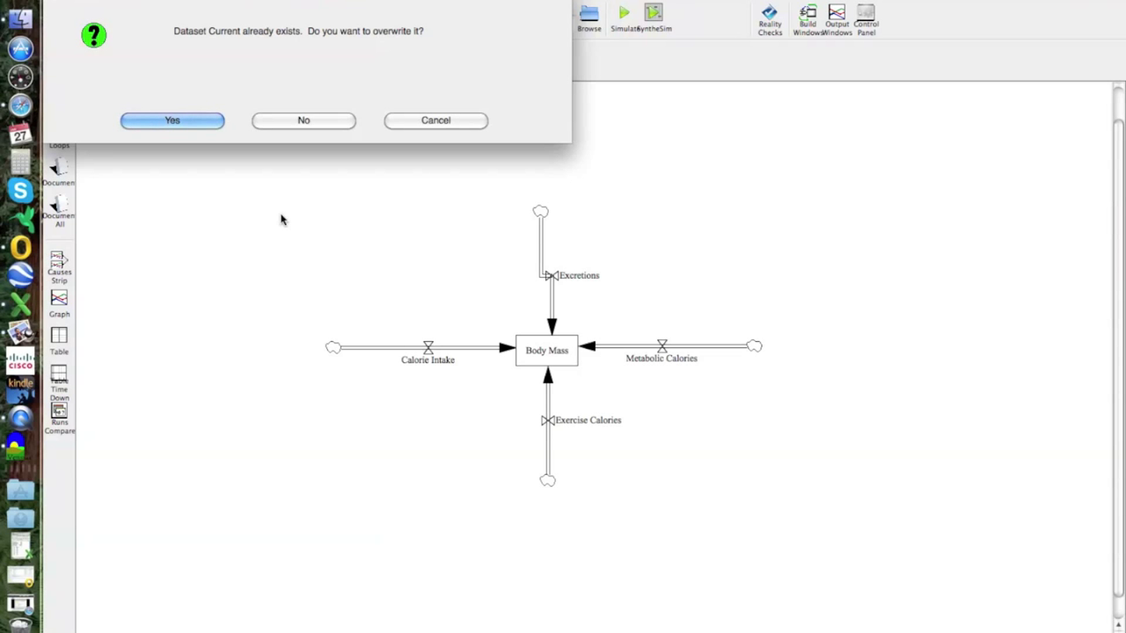
click(205, 124)
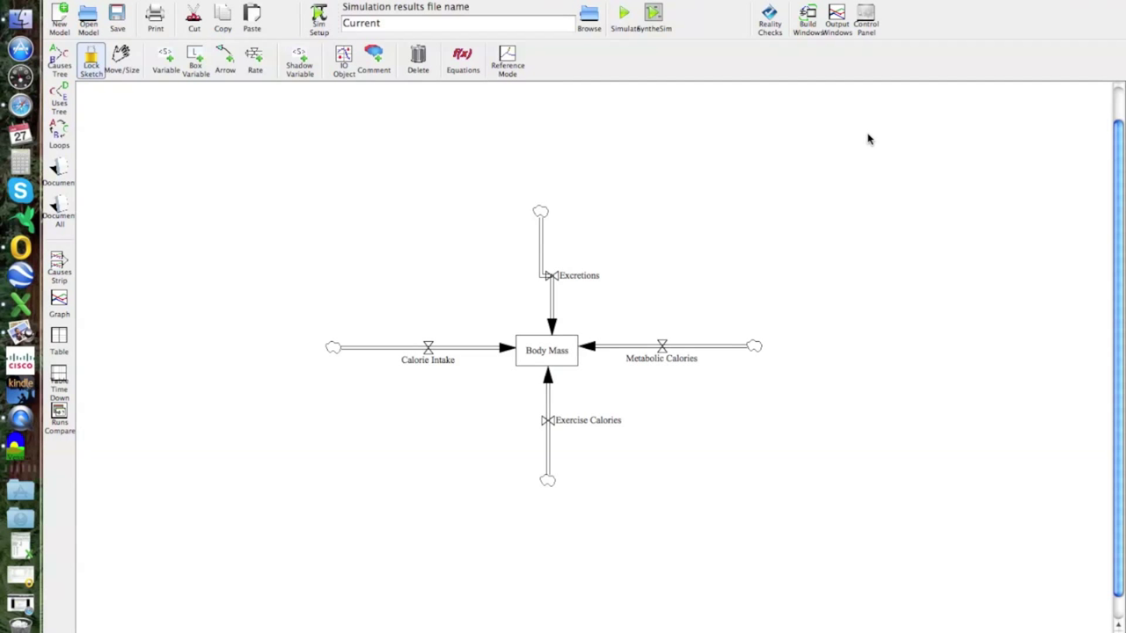
- Check which simulation datasets are loaded for the output graphs
click(867, 16)
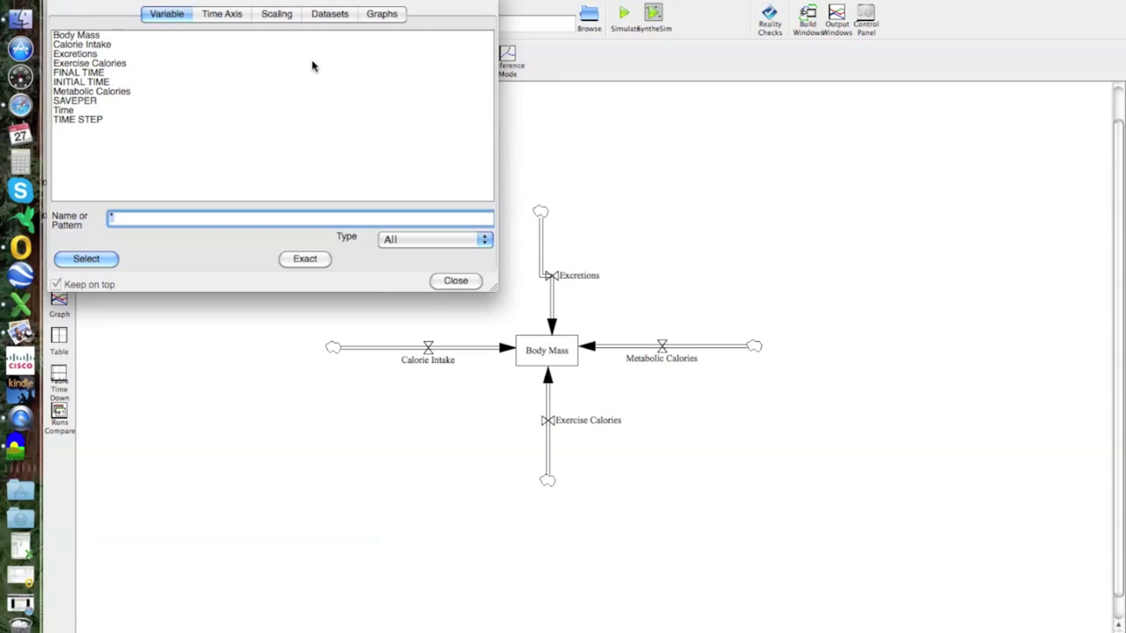
click(340, 16)
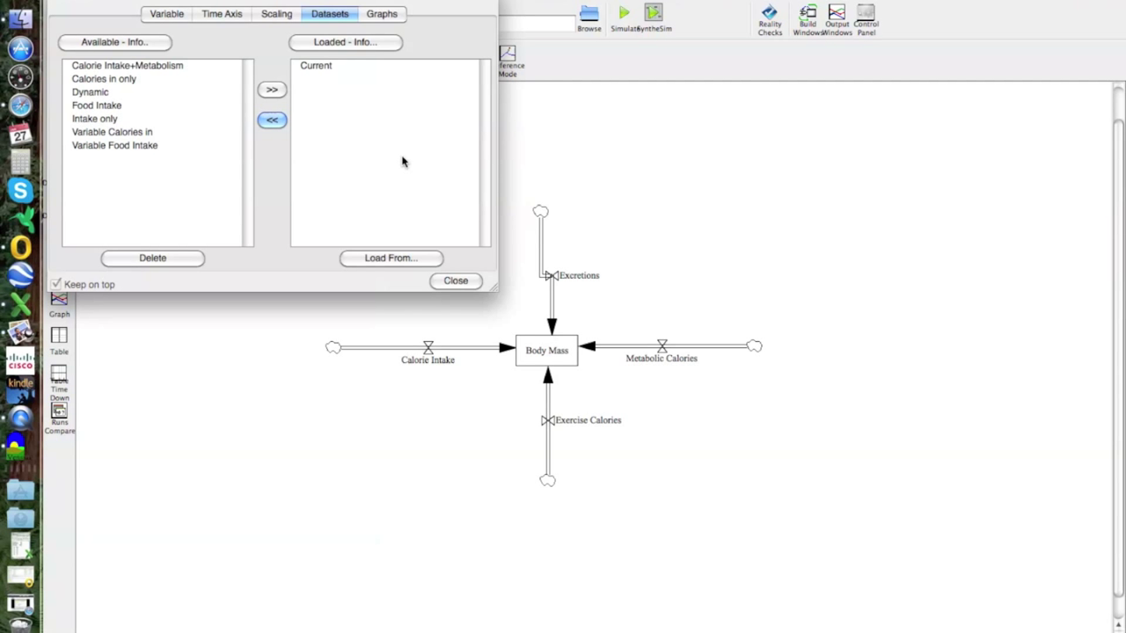
click(323, 70)
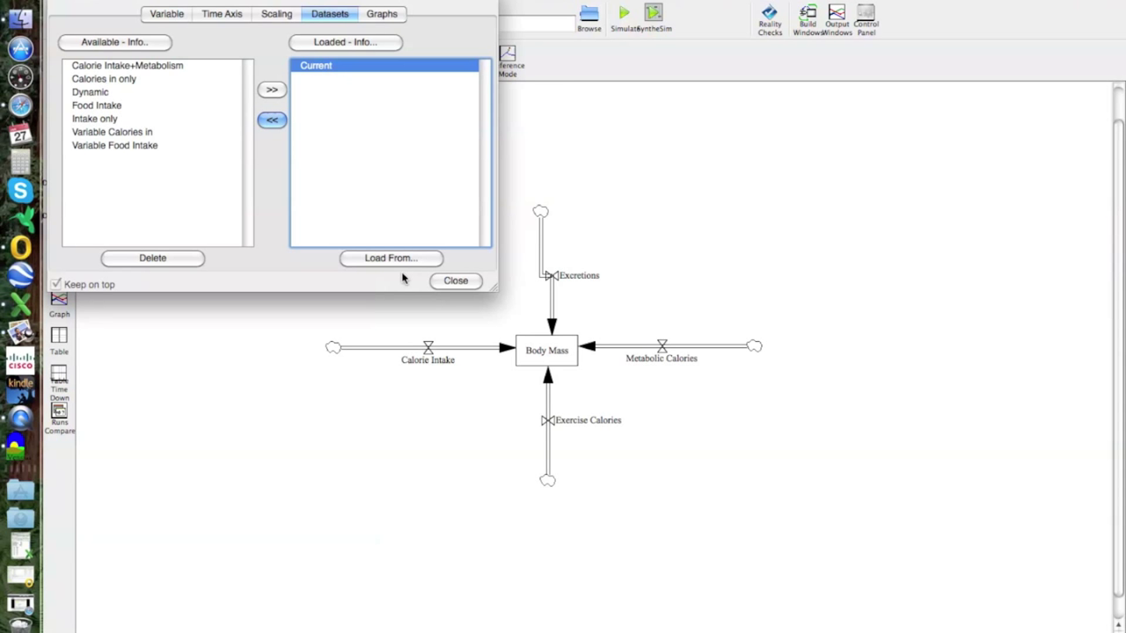
click(456, 281)
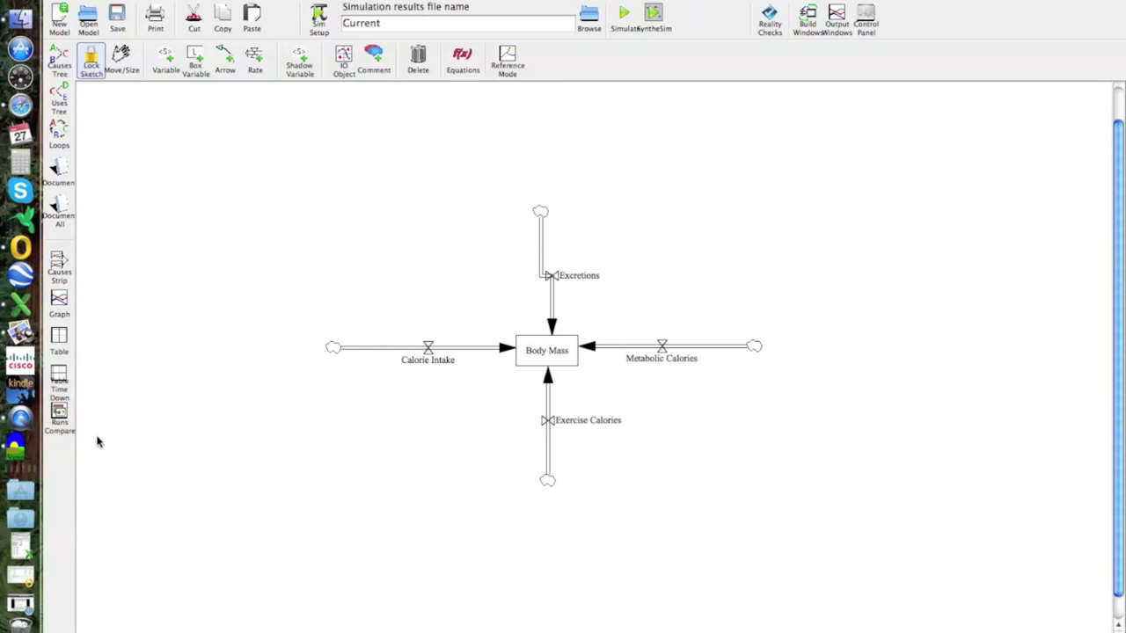
- Plot Body Mass over time and move the graph window clear of the diagram
click(60, 301)
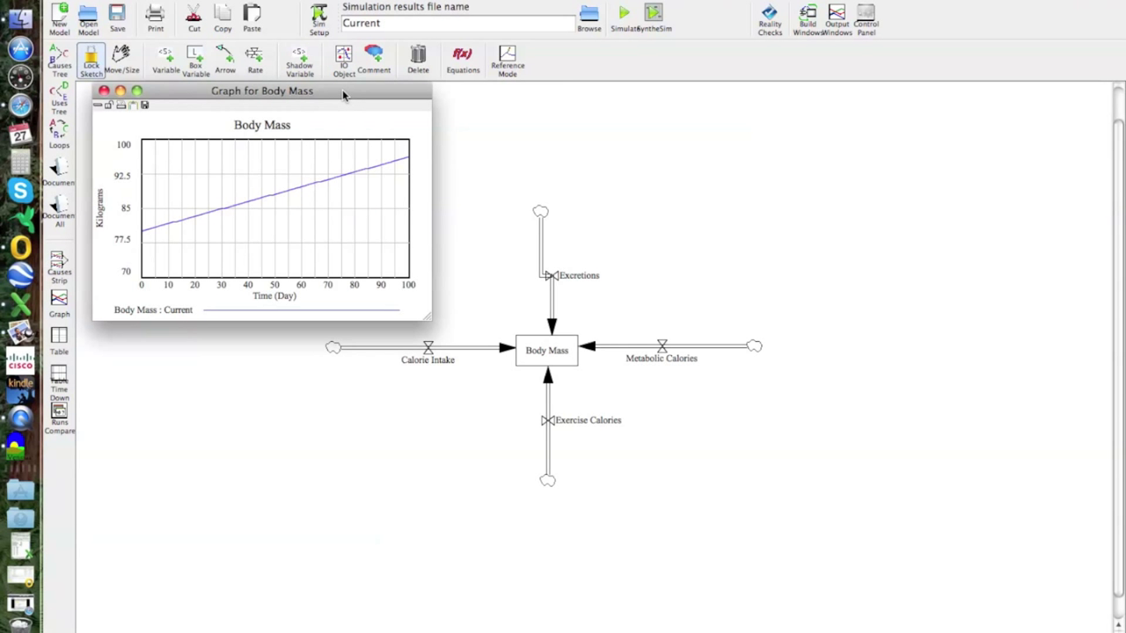
drag(340, 90, 1015, 211)
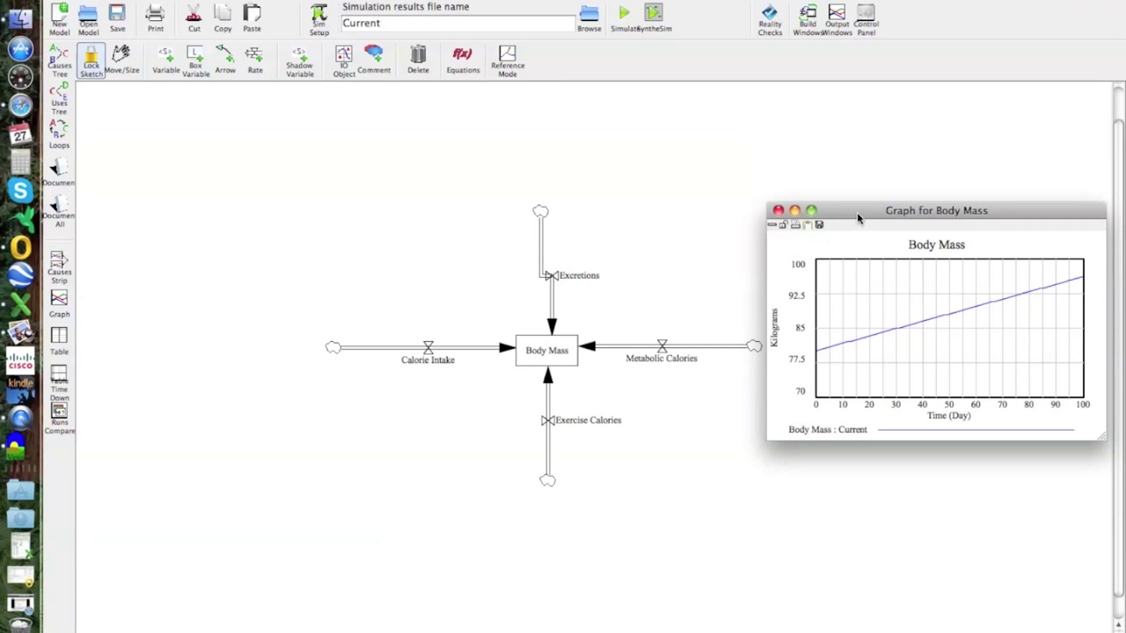
drag(857, 211, 850, 401)
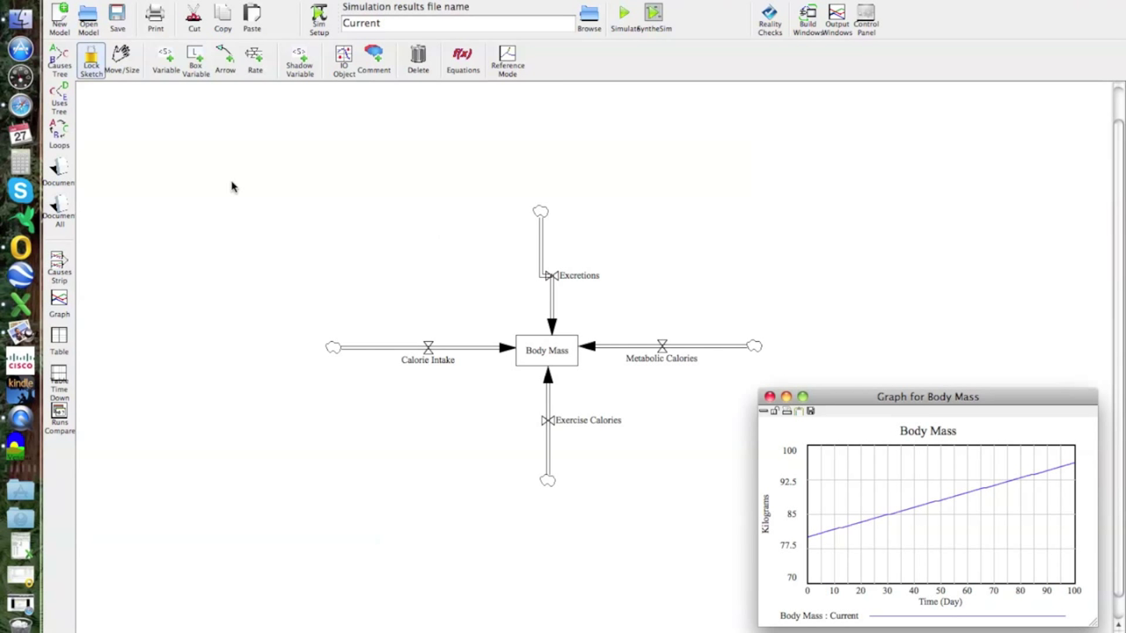
- Move the entire stock-and-flow diagram to the left and place the Body Mass graph beside it
click(121, 60)
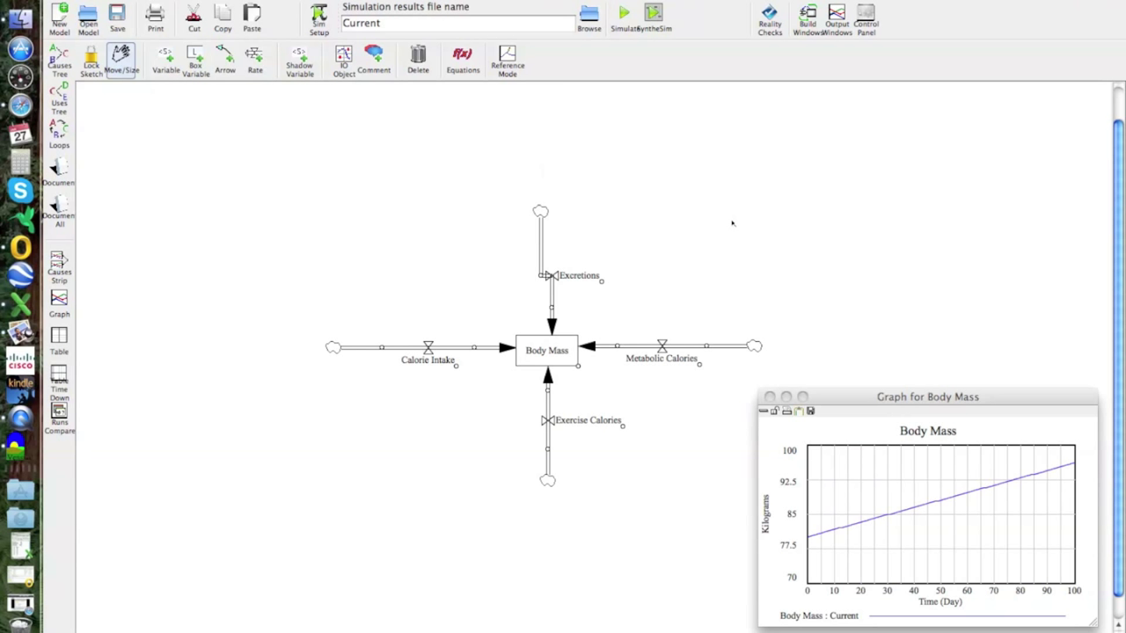
drag(262, 162, 787, 518)
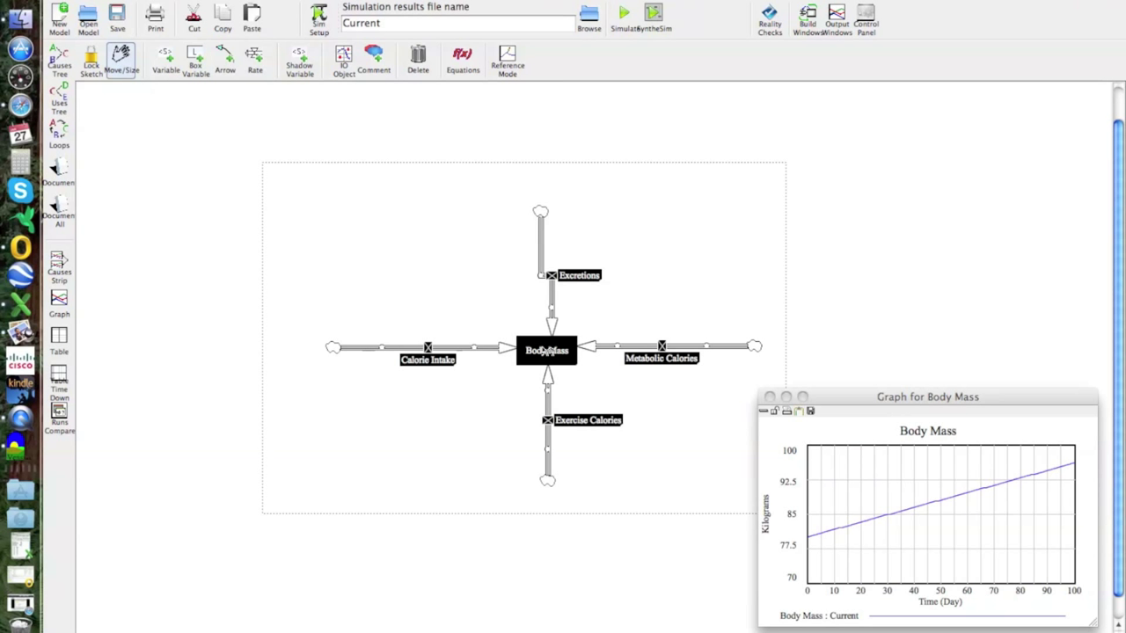
drag(547, 351, 454, 347)
click(464, 348)
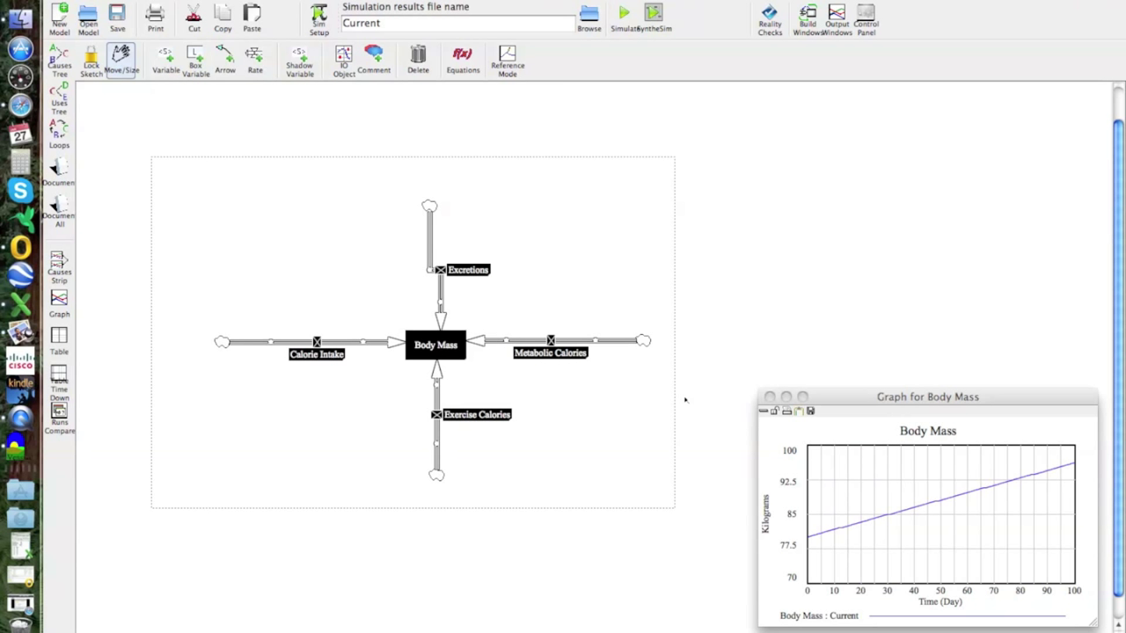
click(791, 330)
drag(836, 401, 764, 209)
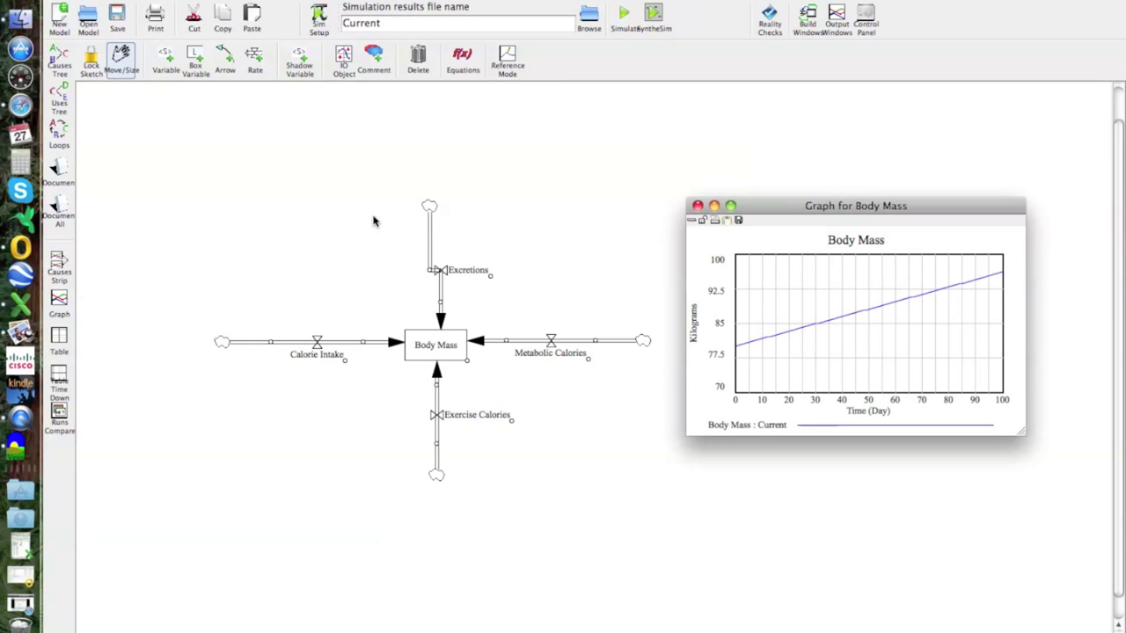
- Save the model on the Desktop as BodyMassModel in Vensim Models format
click(886, 471)
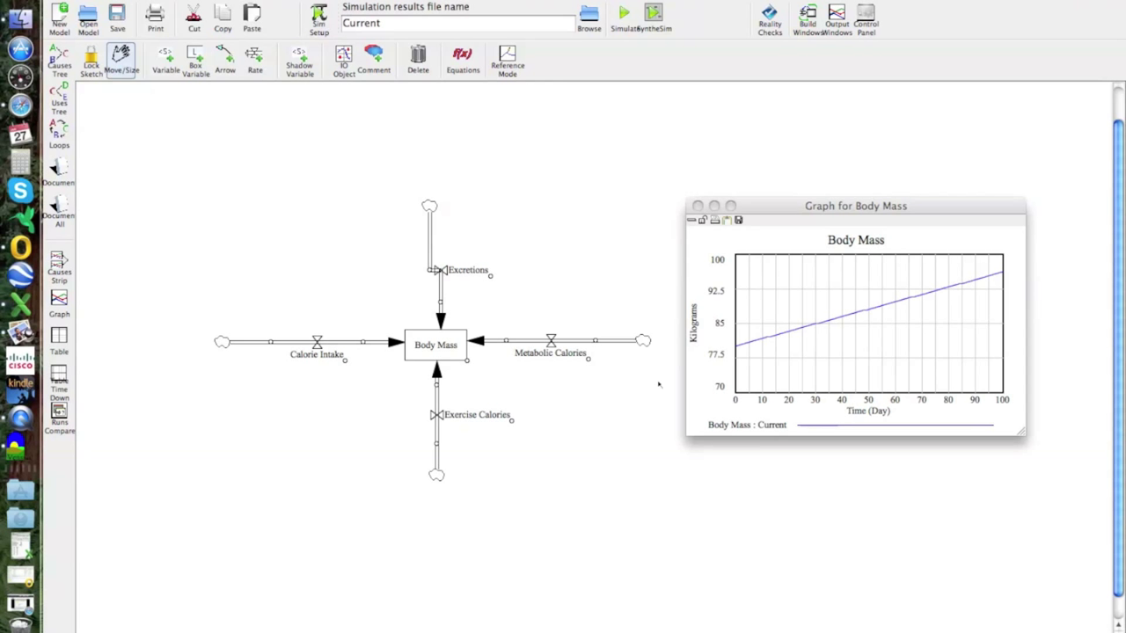
click(132, 0)
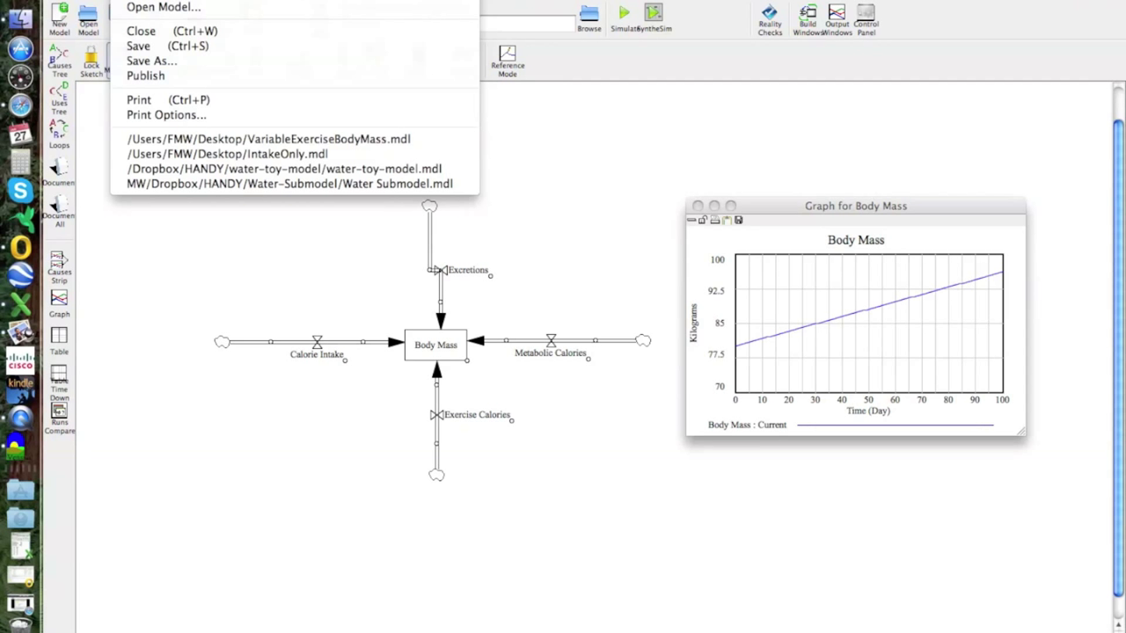
click(151, 62)
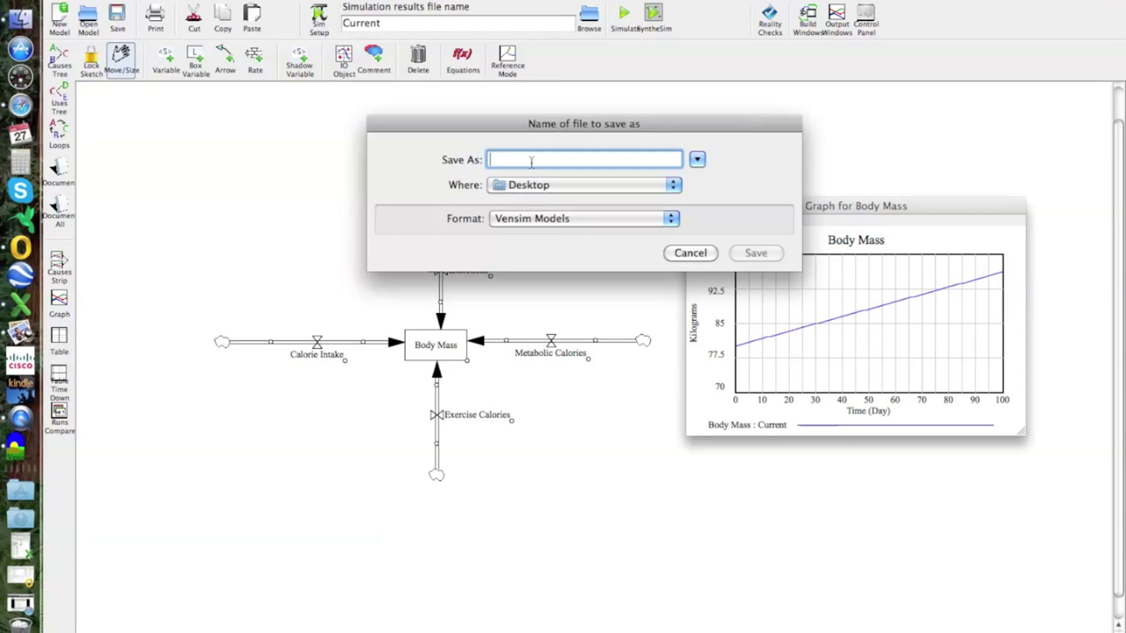
text(B)
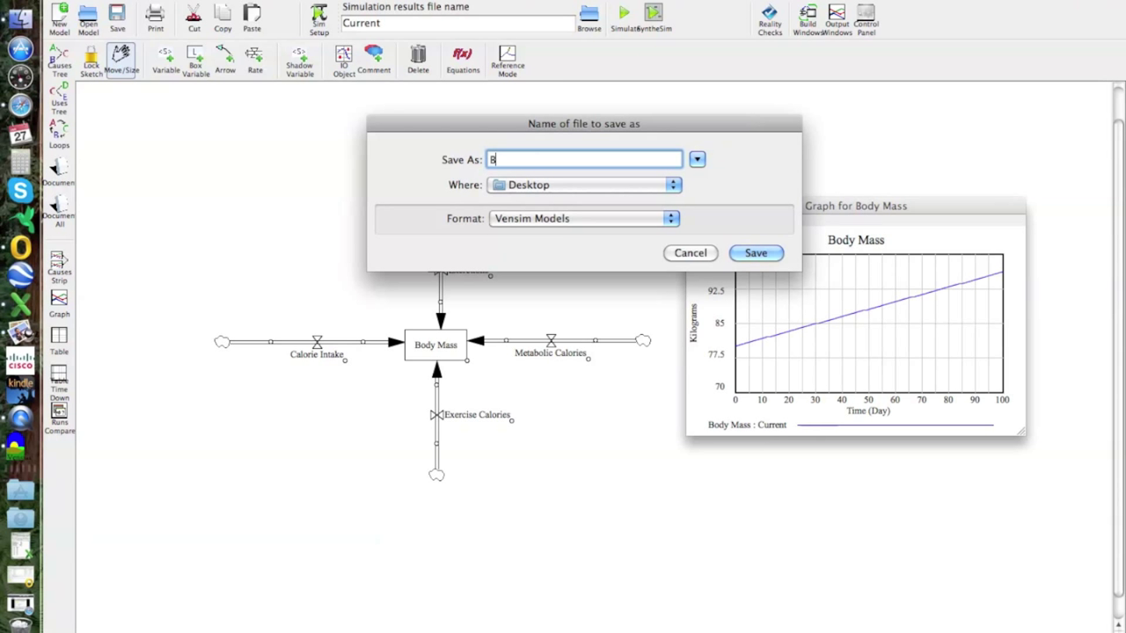
text(odyMassModel)
click(755, 254)
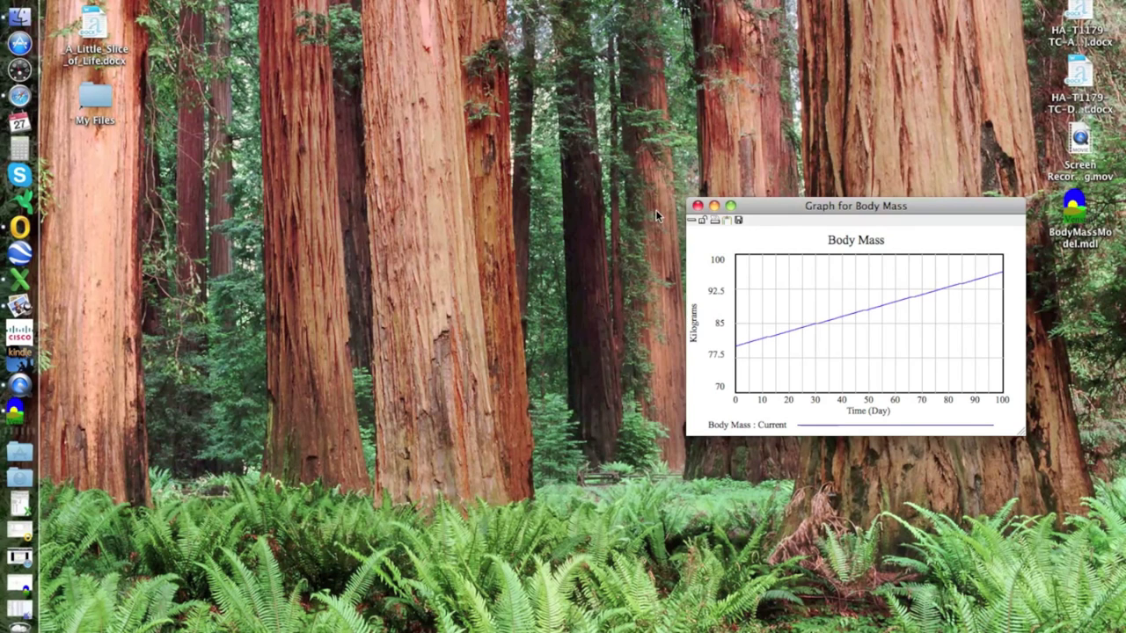
- Close the Body Mass graph, bring the minimized model window back and lock the sketch
click(698, 206)
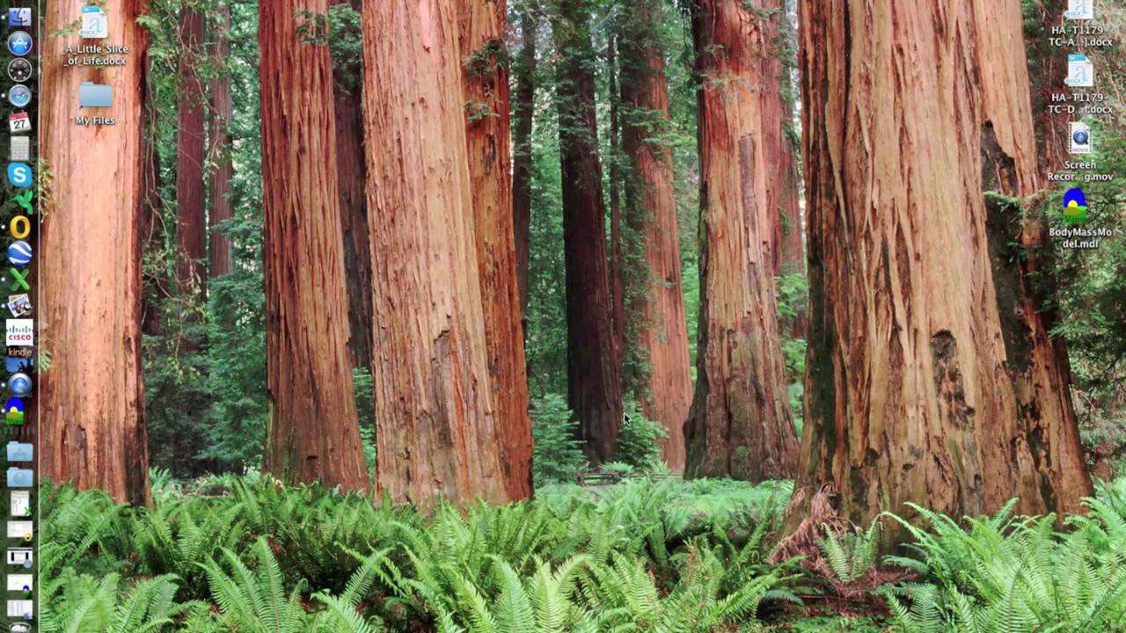
click(23, 584)
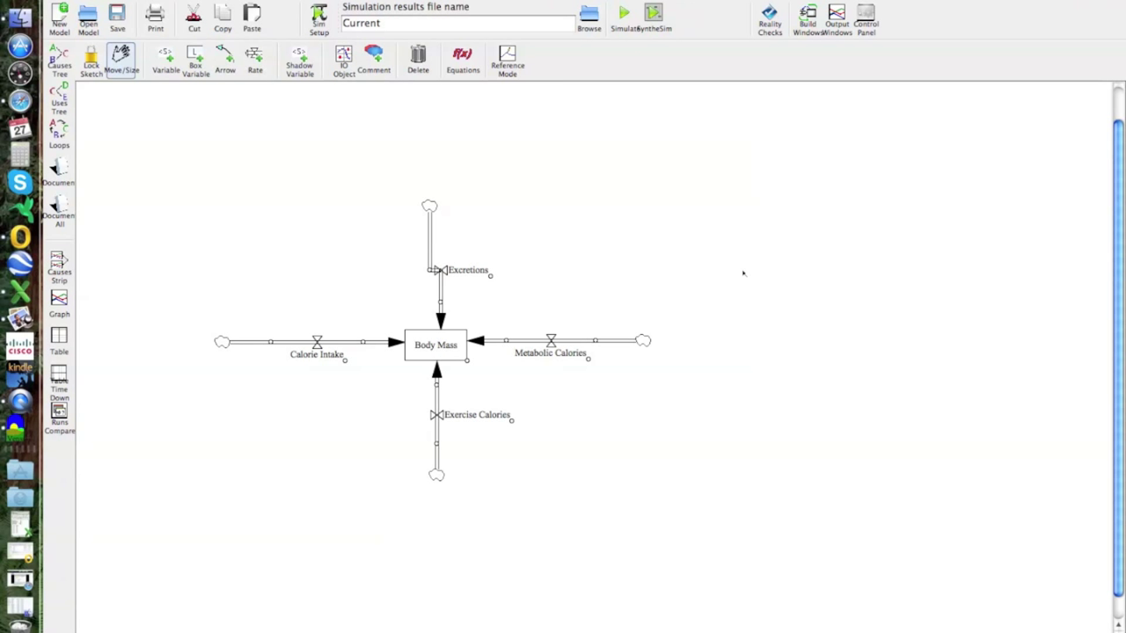
key(1)
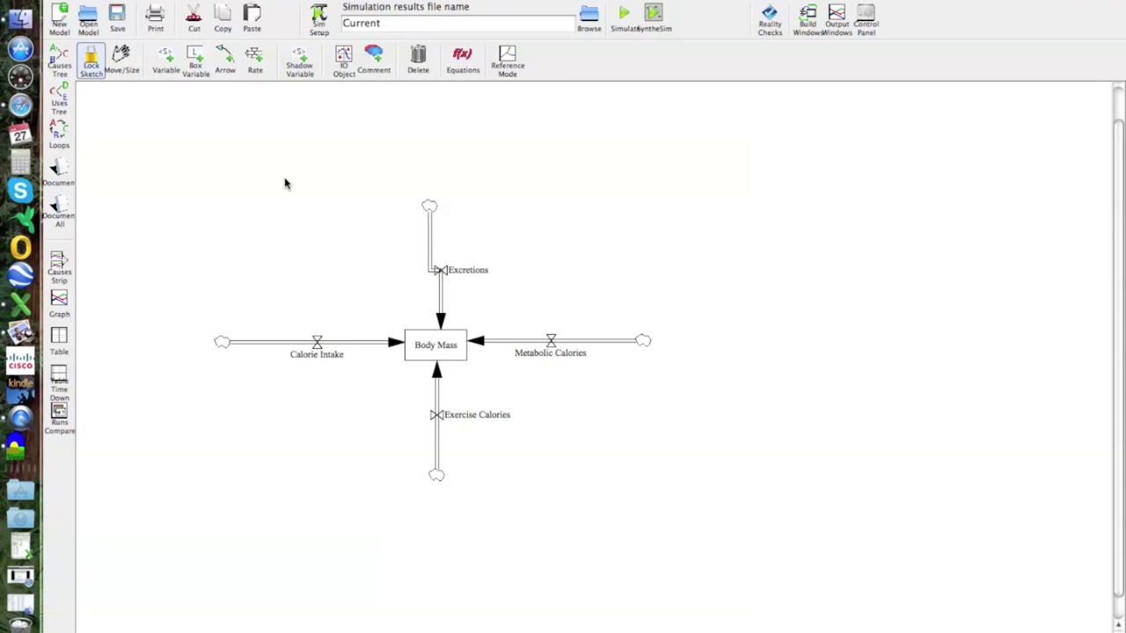
- Insert an Output Workbench Tool object beside the diagram that shows a Graph of the level Body Mass
click(344, 60)
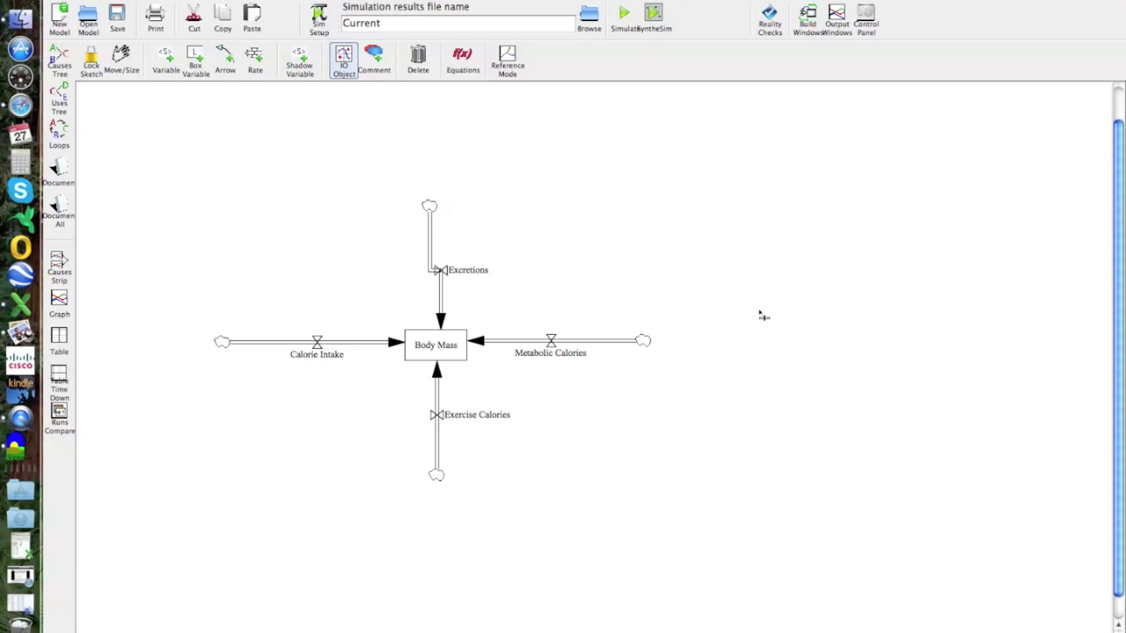
click(766, 379)
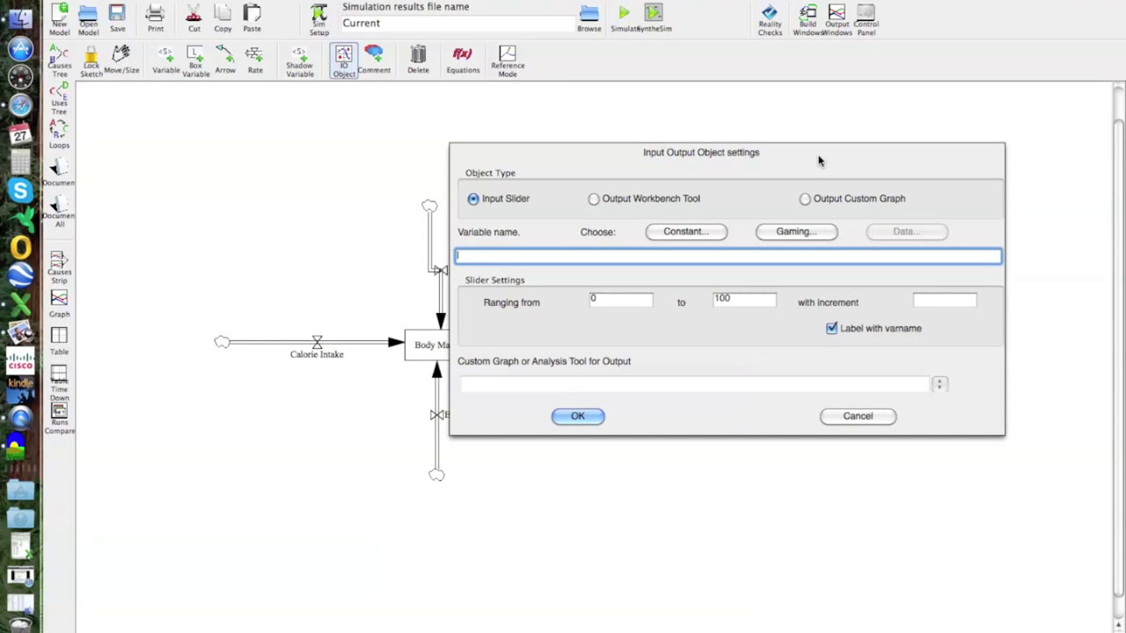
click(593, 199)
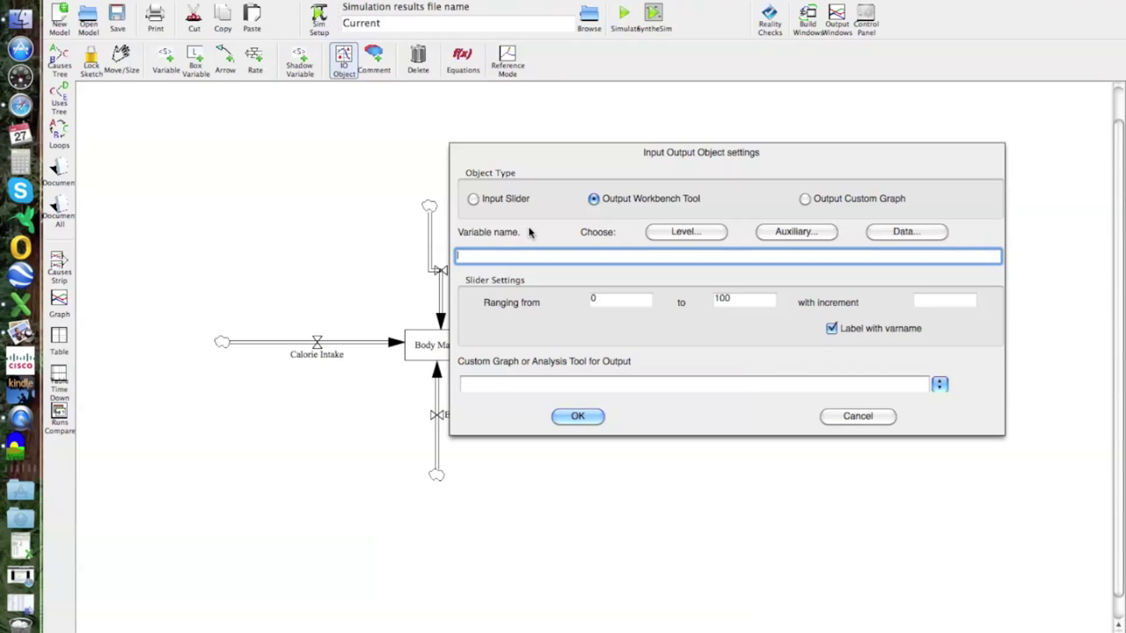
click(683, 231)
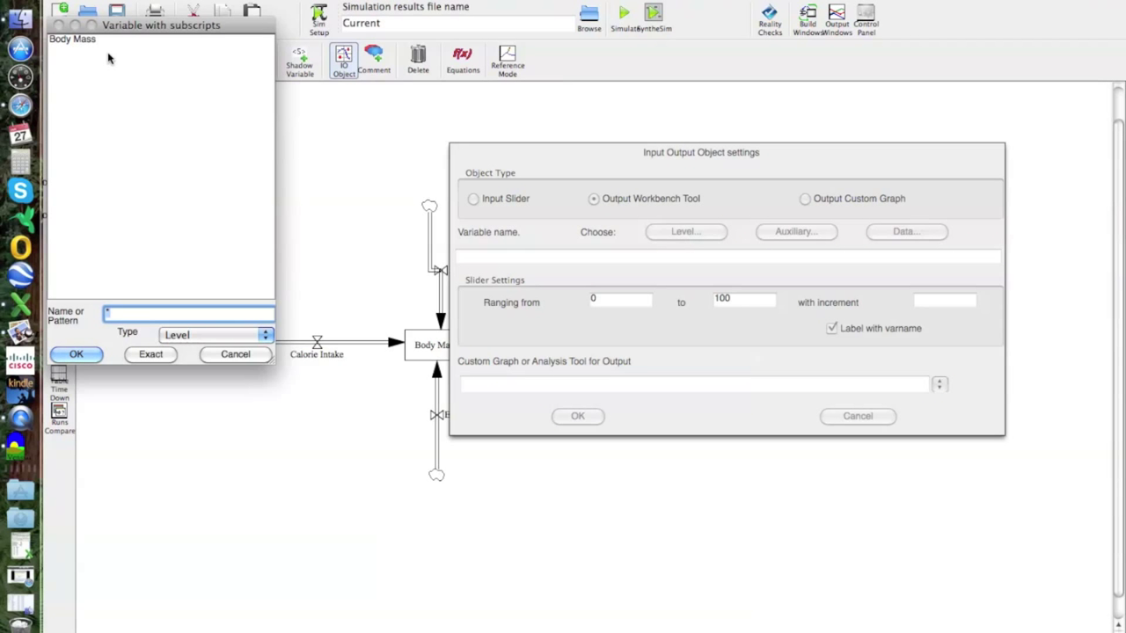
click(77, 40)
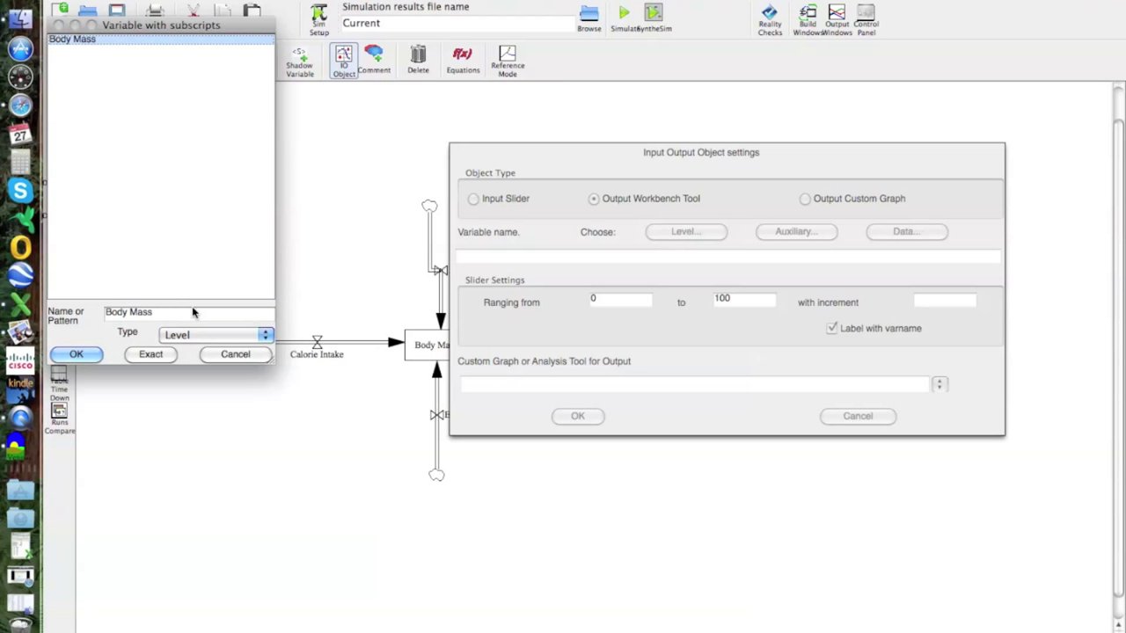
click(76, 354)
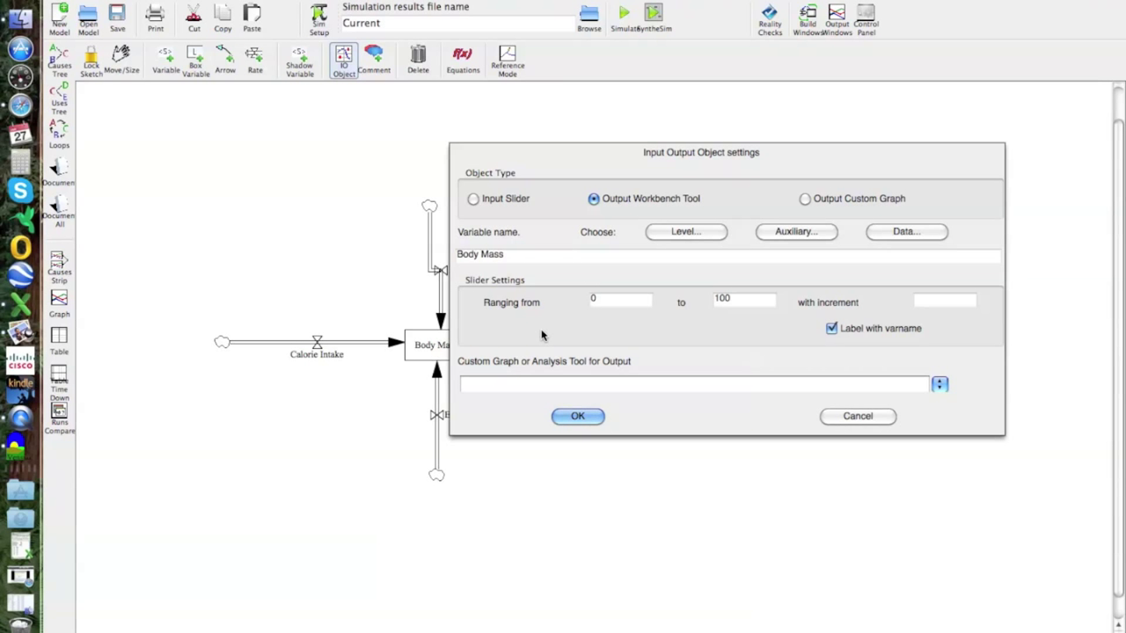
click(939, 386)
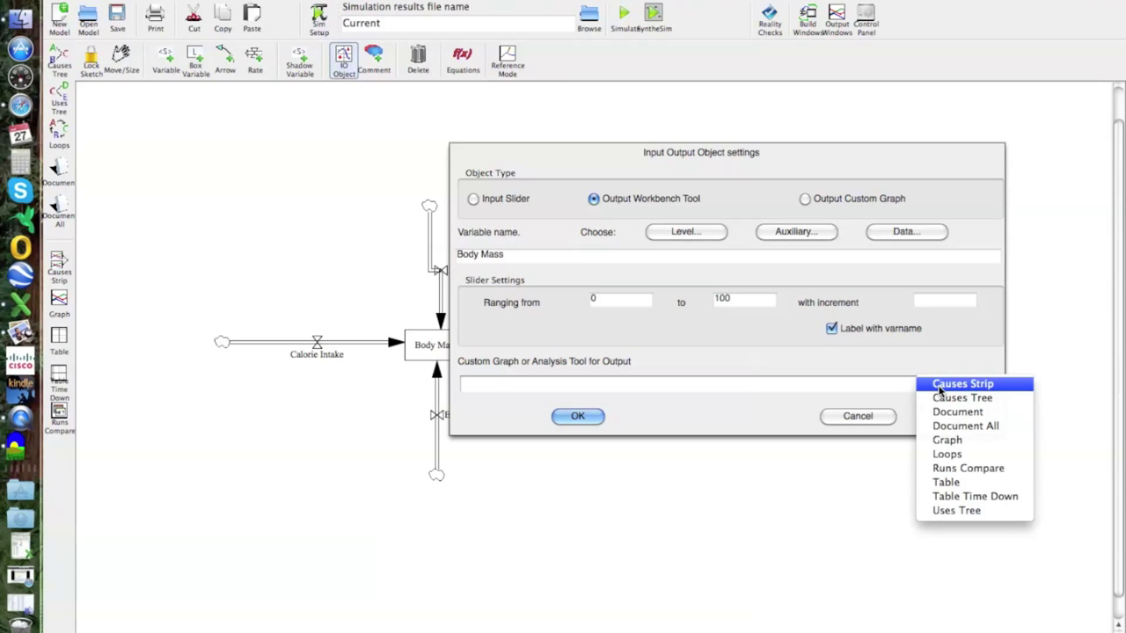
click(952, 444)
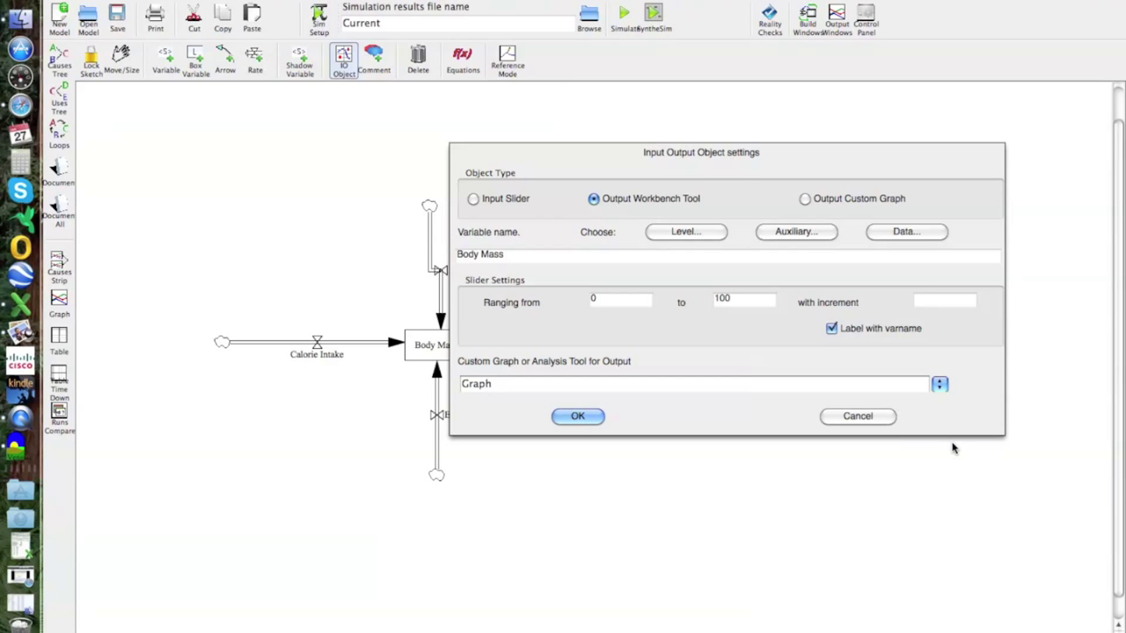
click(577, 417)
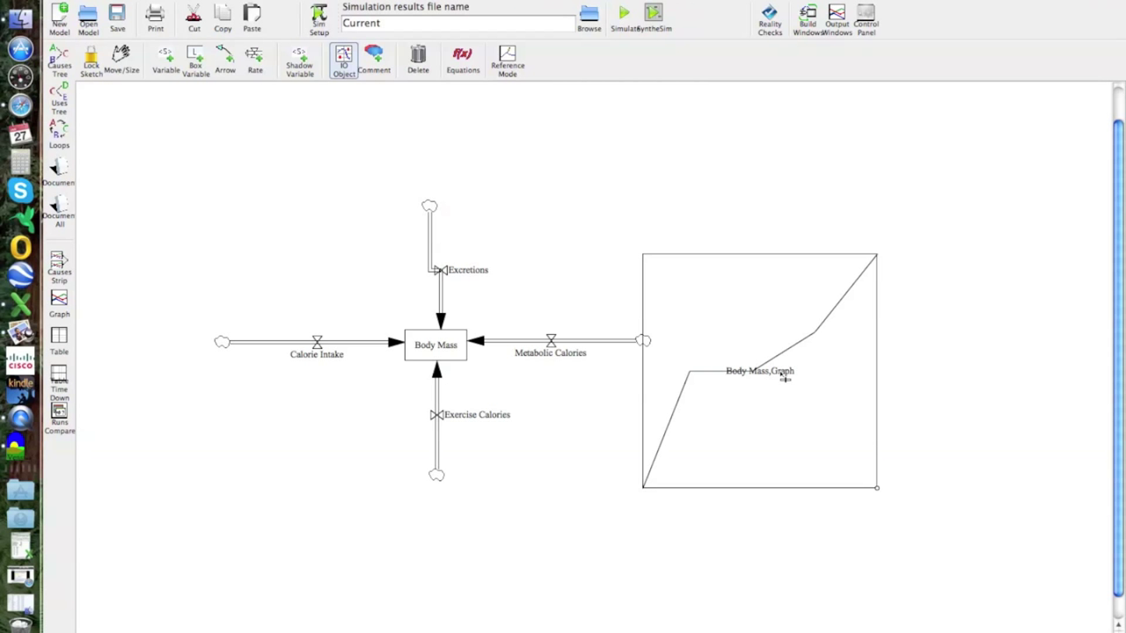
- Move the Body Mass graph object clear of the Metabolic Calories flow and lock the sketch to display its plot
drag(748, 328, 829, 271)
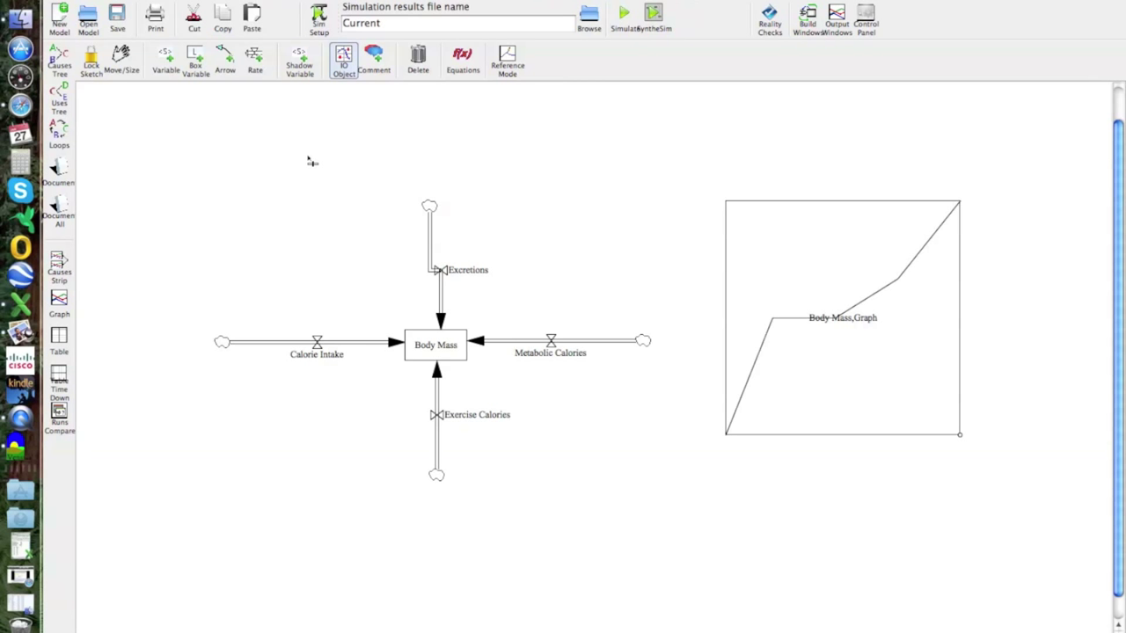
click(91, 66)
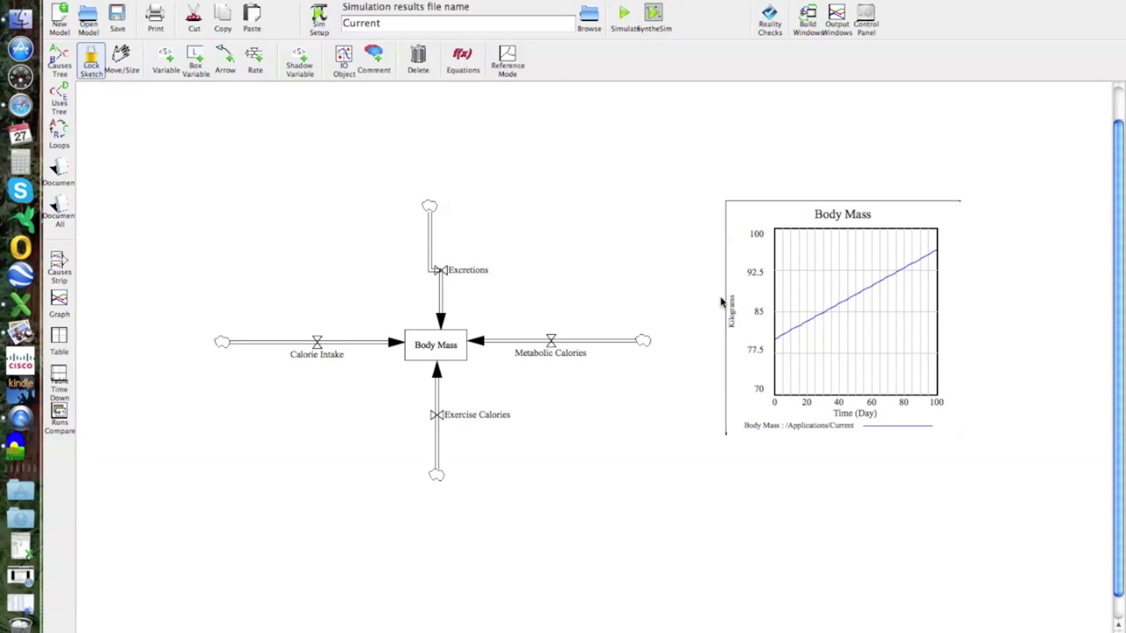
click(822, 328)
click(779, 547)
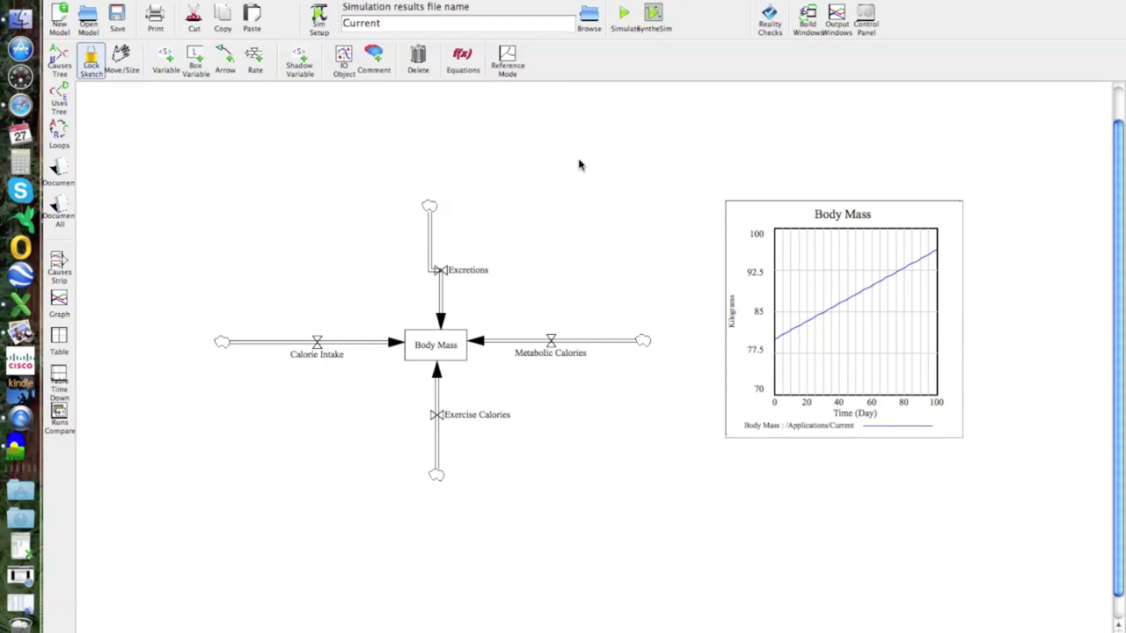
- Try to name the simulation results file Variable I/O
click(392, 27)
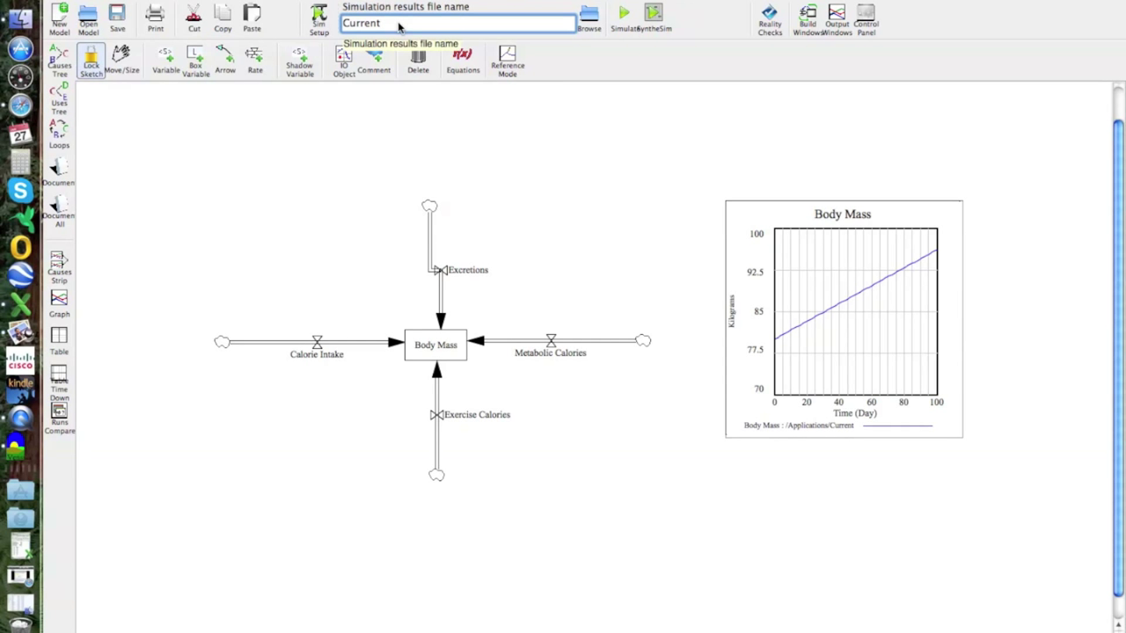
key(BackSpace)
key(BackSpace)
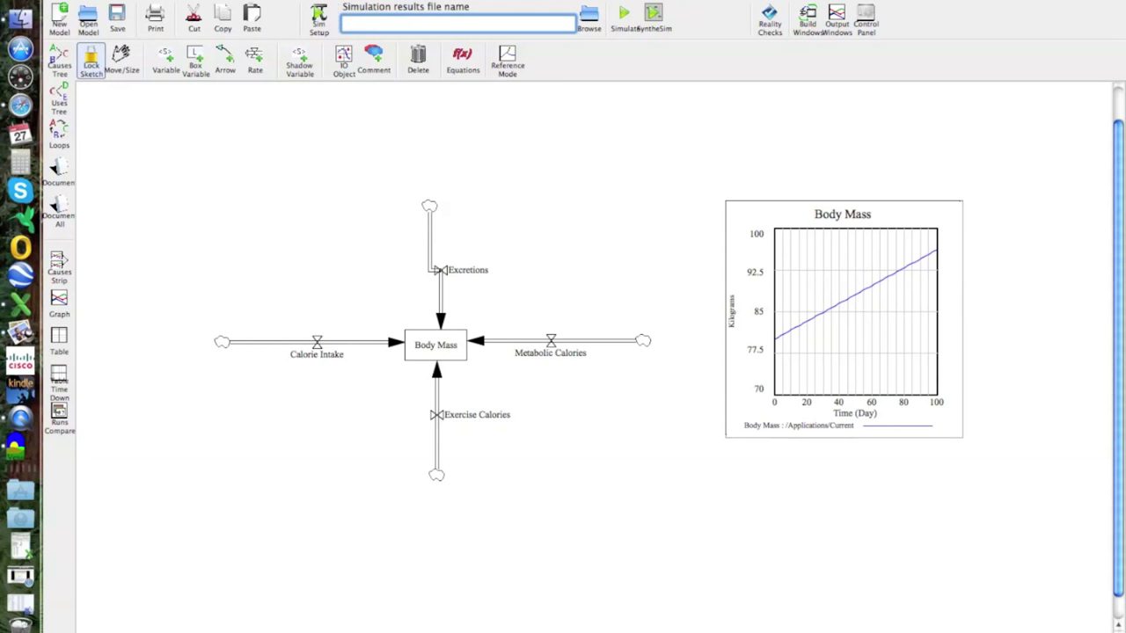
text(Mariable I/O)
key(Return)
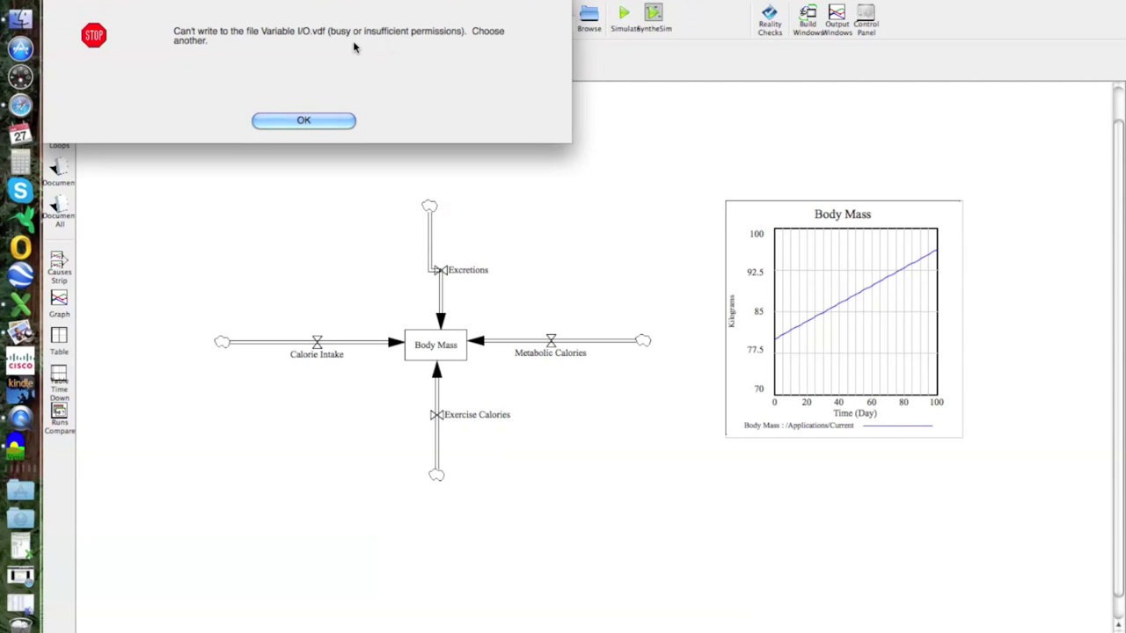
click(322, 120)
click(683, 255)
- Name the simulation results file Variable Inputs and Outputs and run the simulation
click(416, 27)
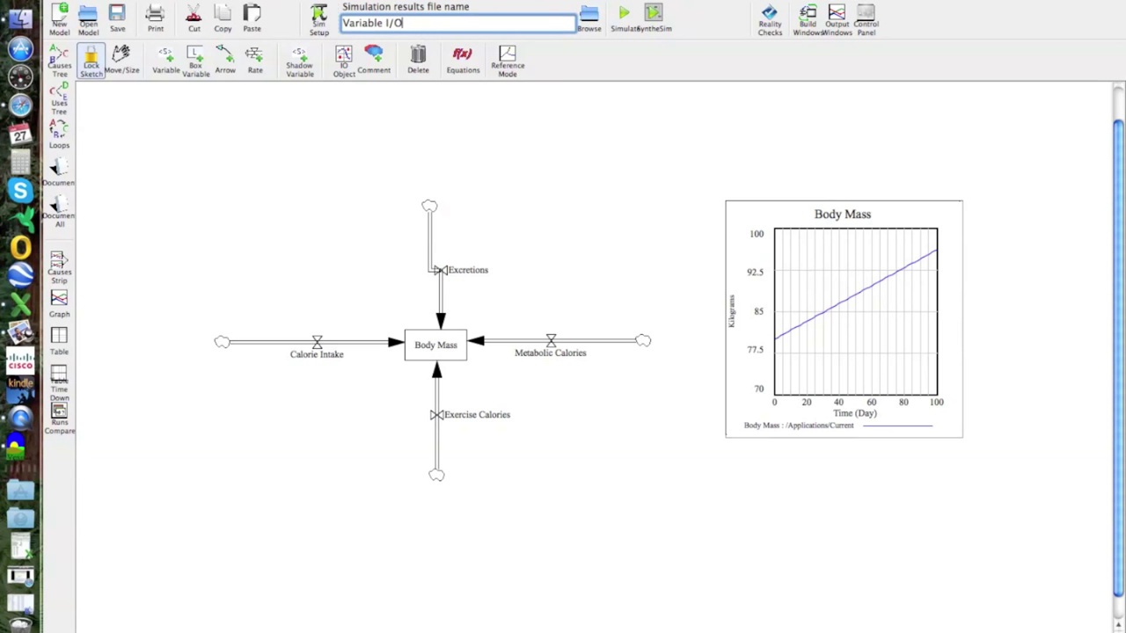
key(BackSpace)
key(BackSpace)
key(BackSpace)
text(Inputs and Outputs)
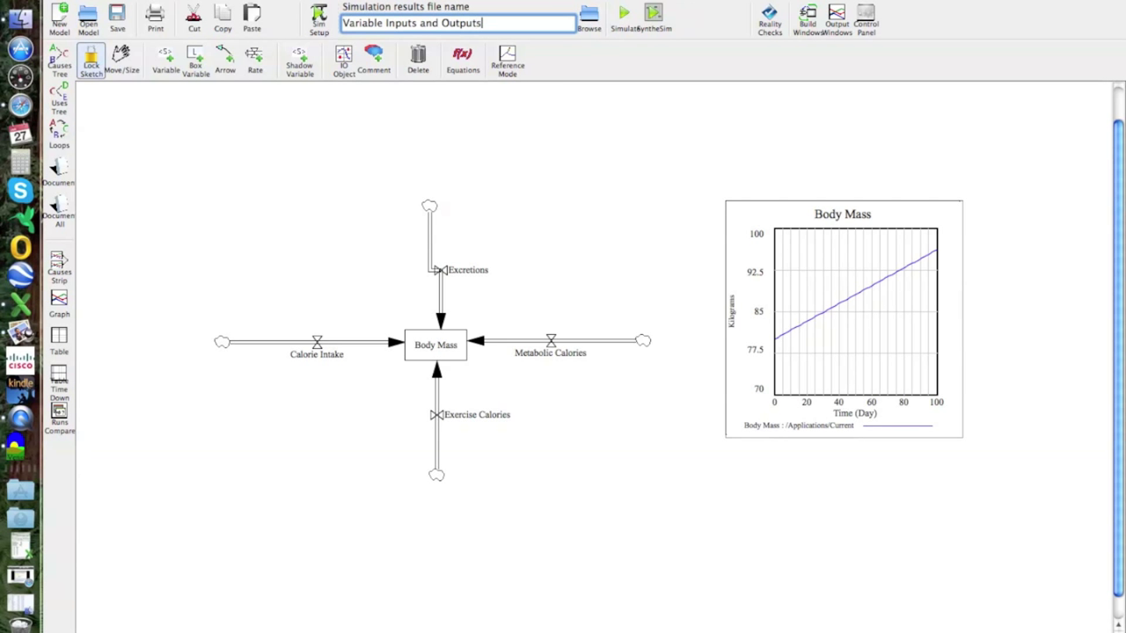
key(super+r)
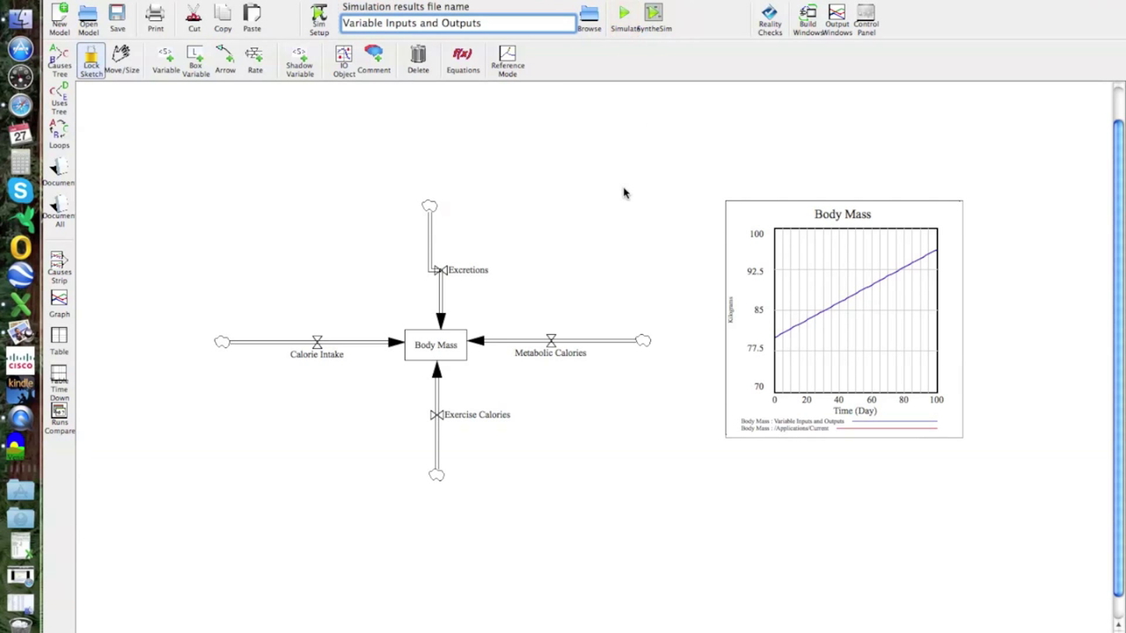
- Start SyntheSim, overwriting the existing dataset, and vary Calorie Intake before leaving it at 1500
click(659, 17)
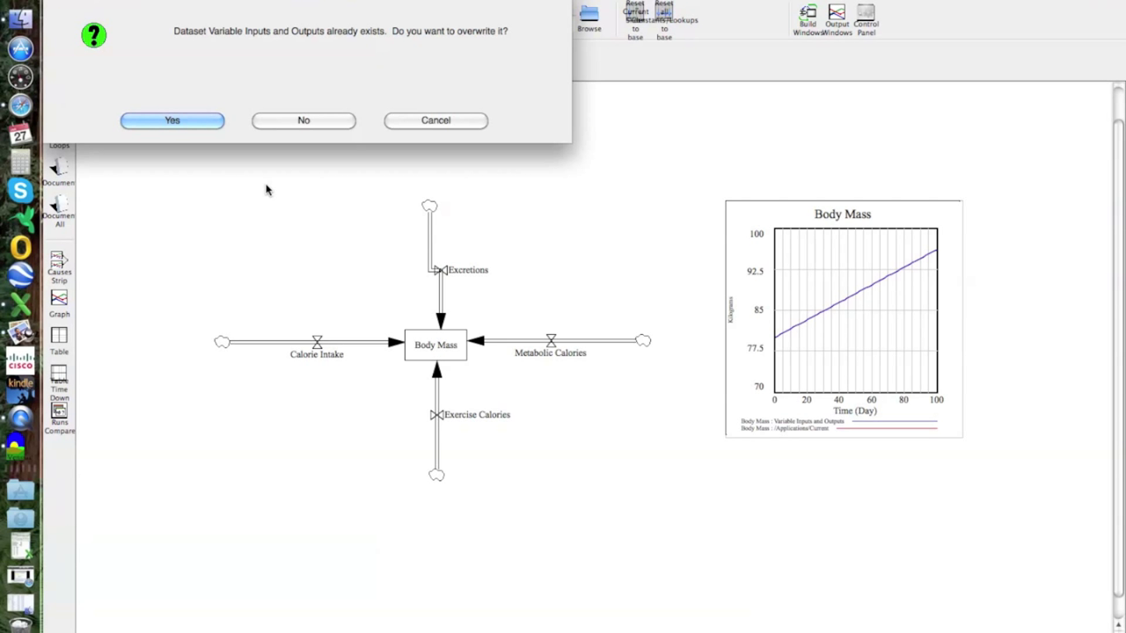
click(201, 121)
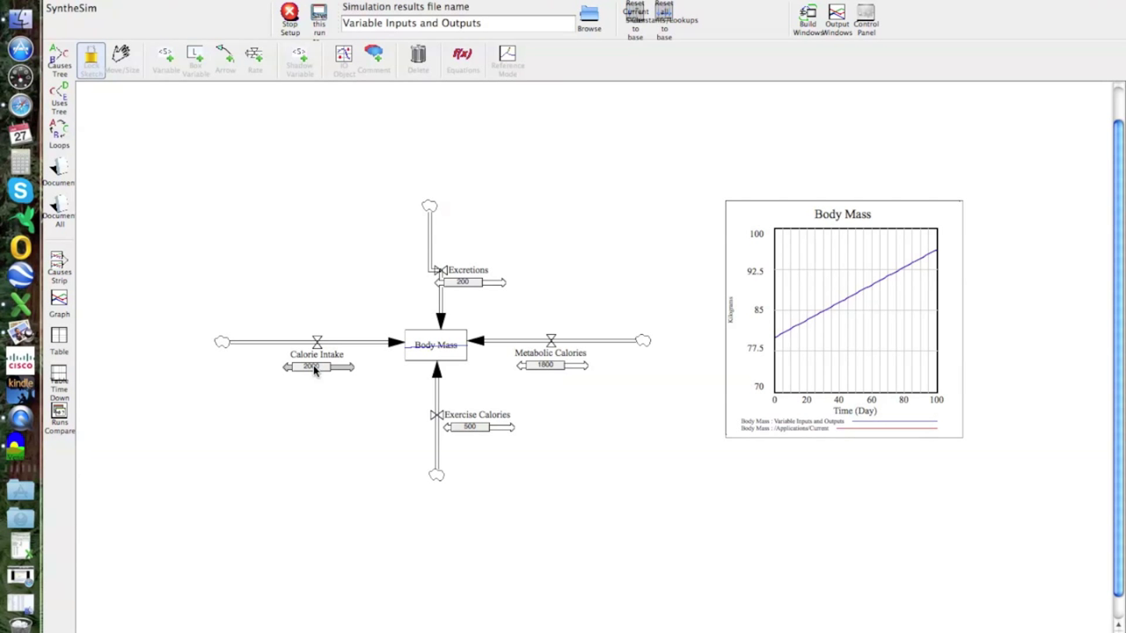
drag(312, 372, 306, 376)
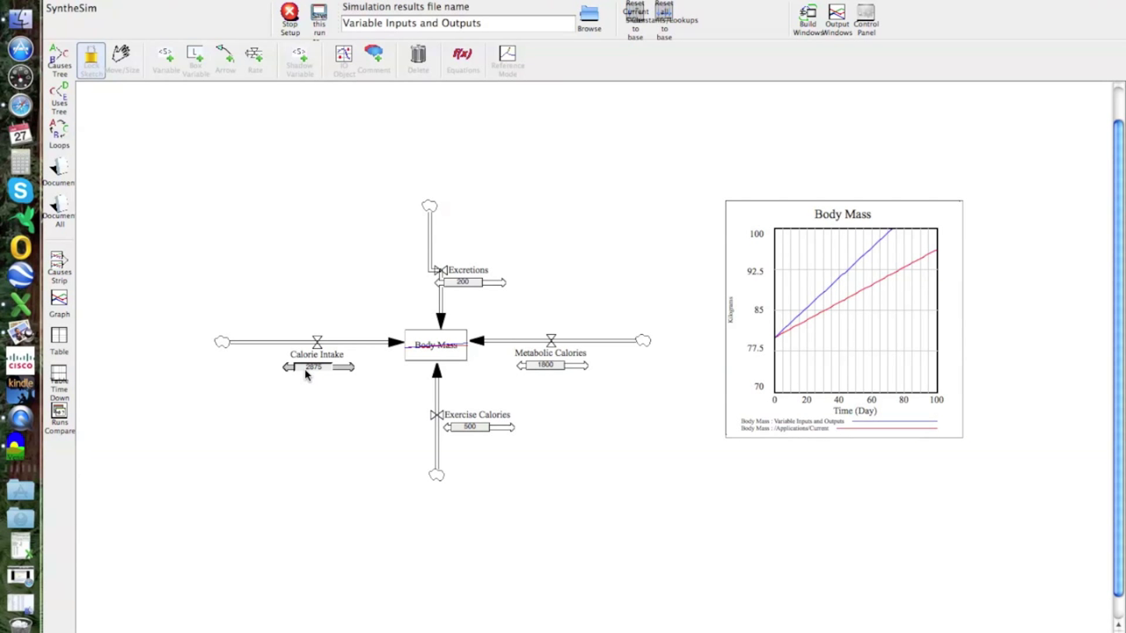
drag(304, 370, 299, 372)
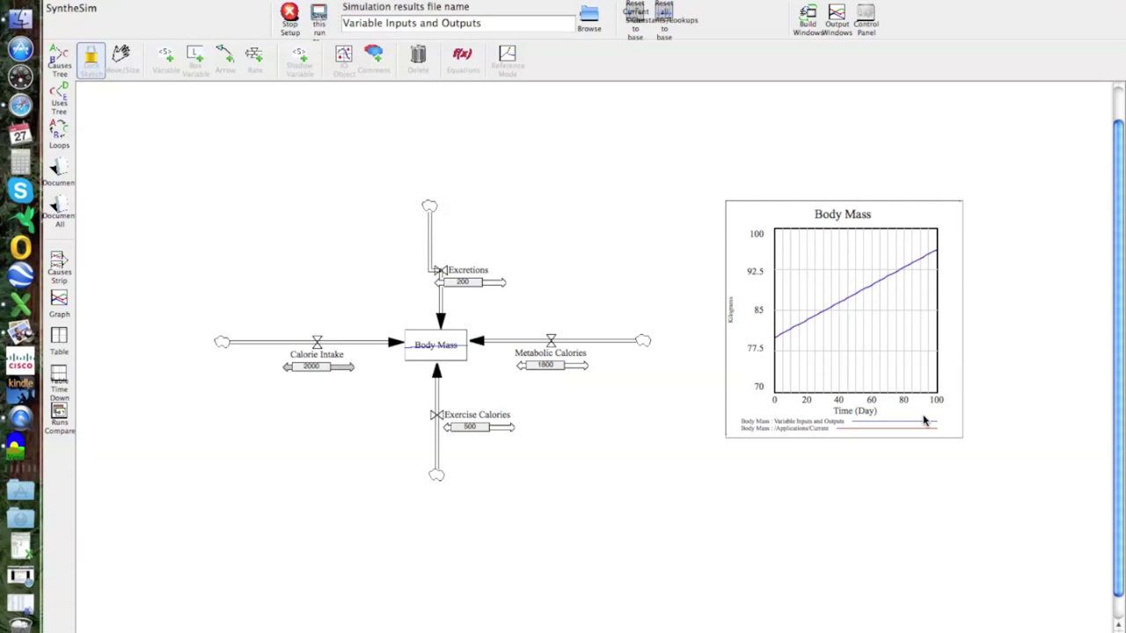
click(325, 372)
drag(325, 373, 326, 373)
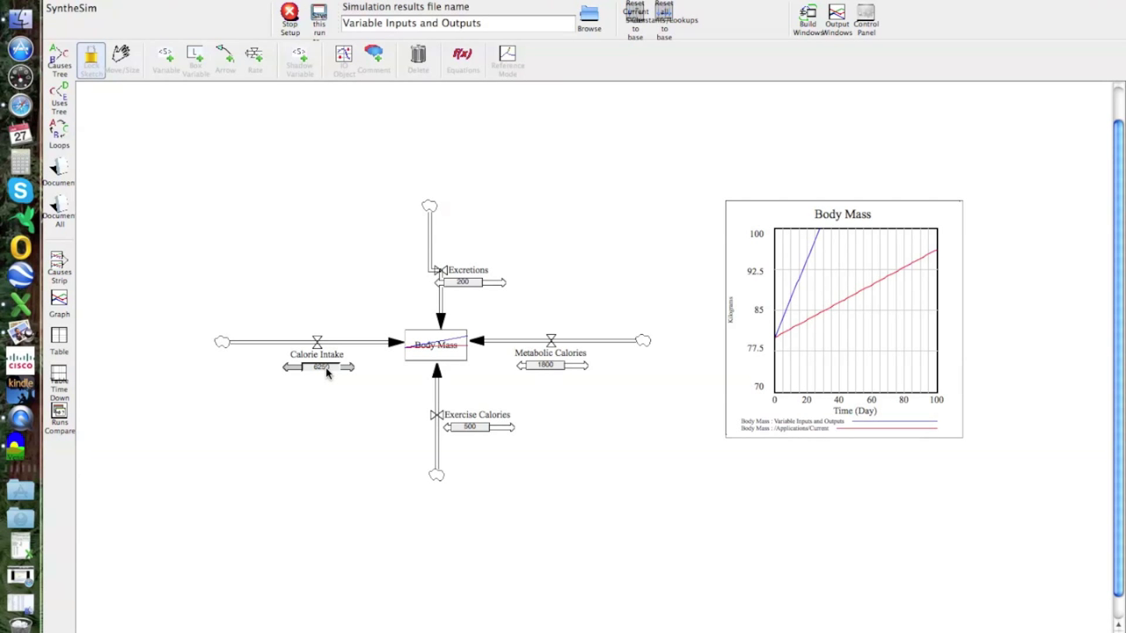
drag(326, 367, 298, 373)
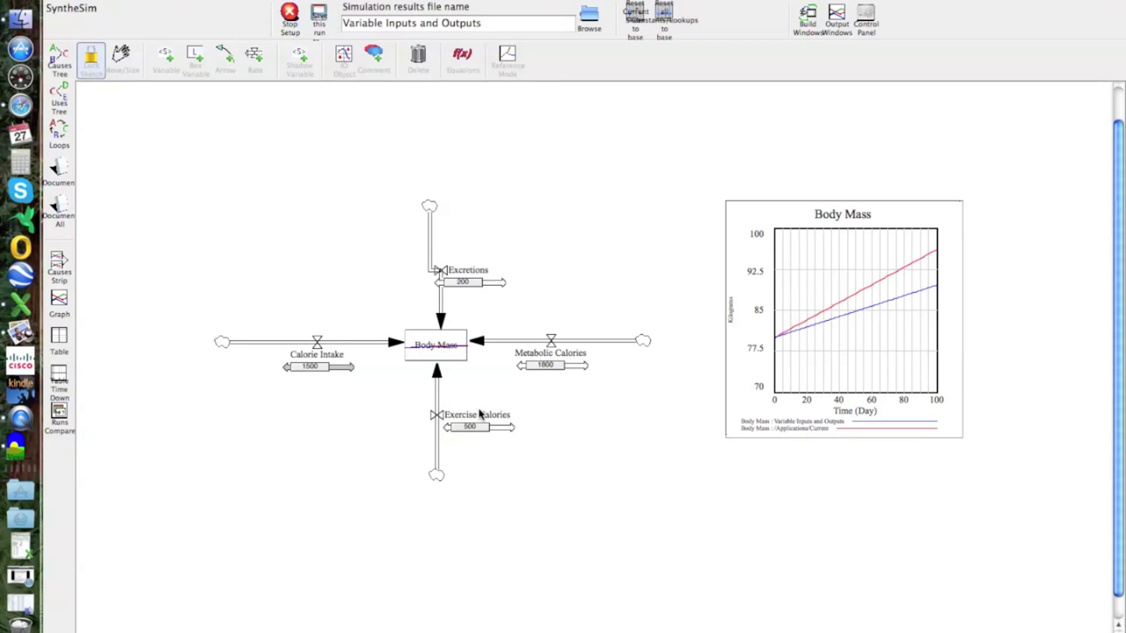
- Adjust Exercise Calories to 1012 and Metabolic Calories to 2025 in the running SyntheSim simulation
click(480, 431)
drag(480, 431, 480, 431)
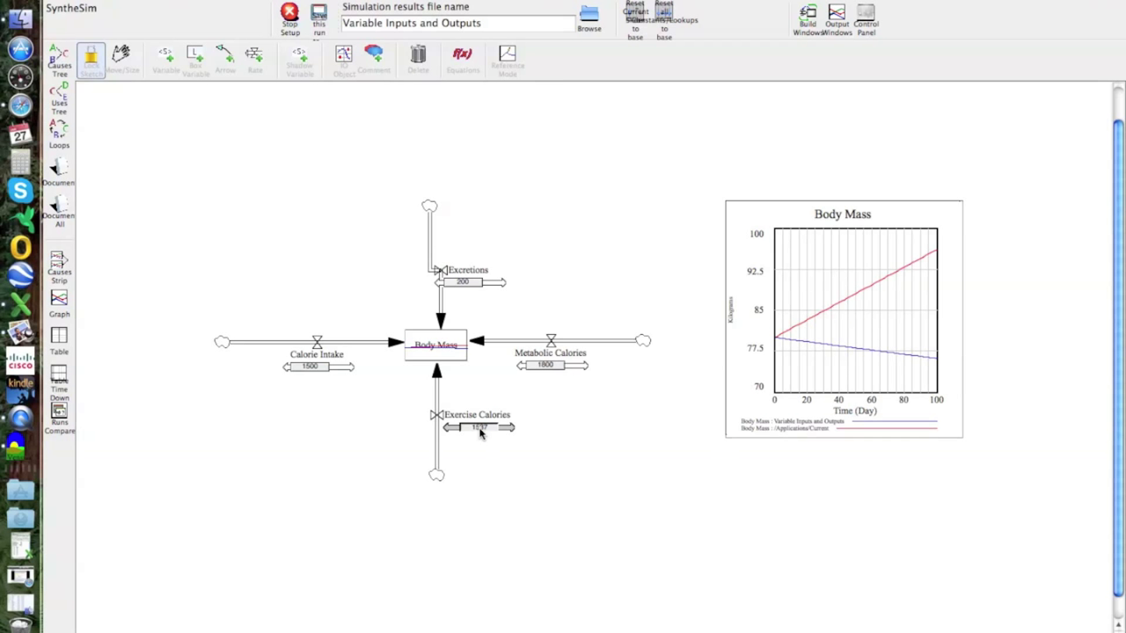
drag(480, 431, 469, 432)
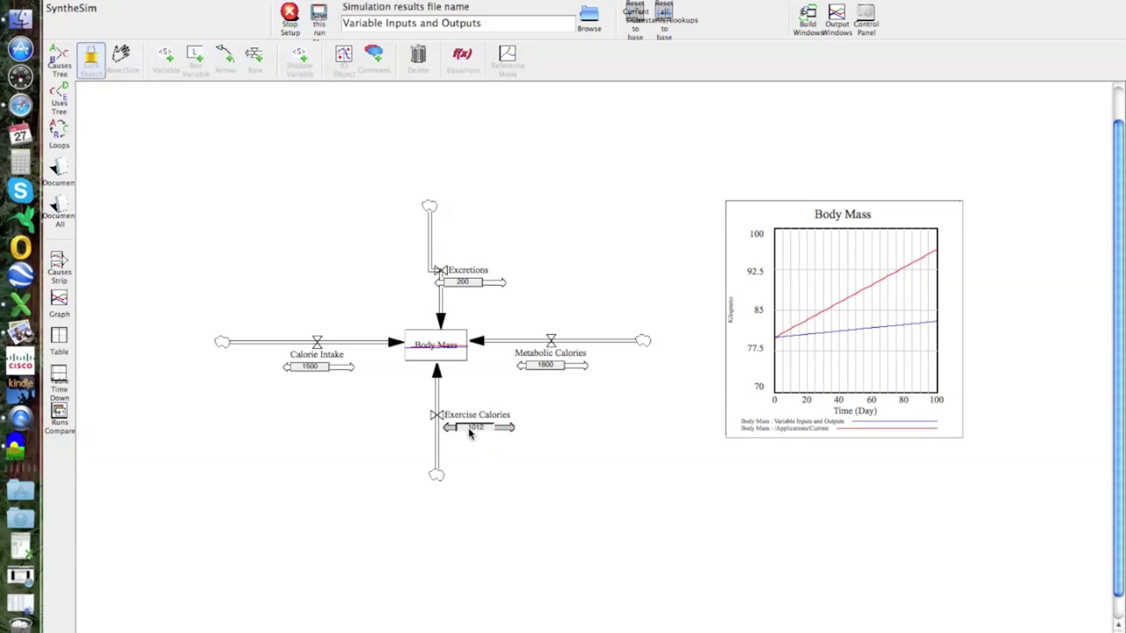
drag(470, 432, 471, 432)
drag(557, 369, 536, 368)
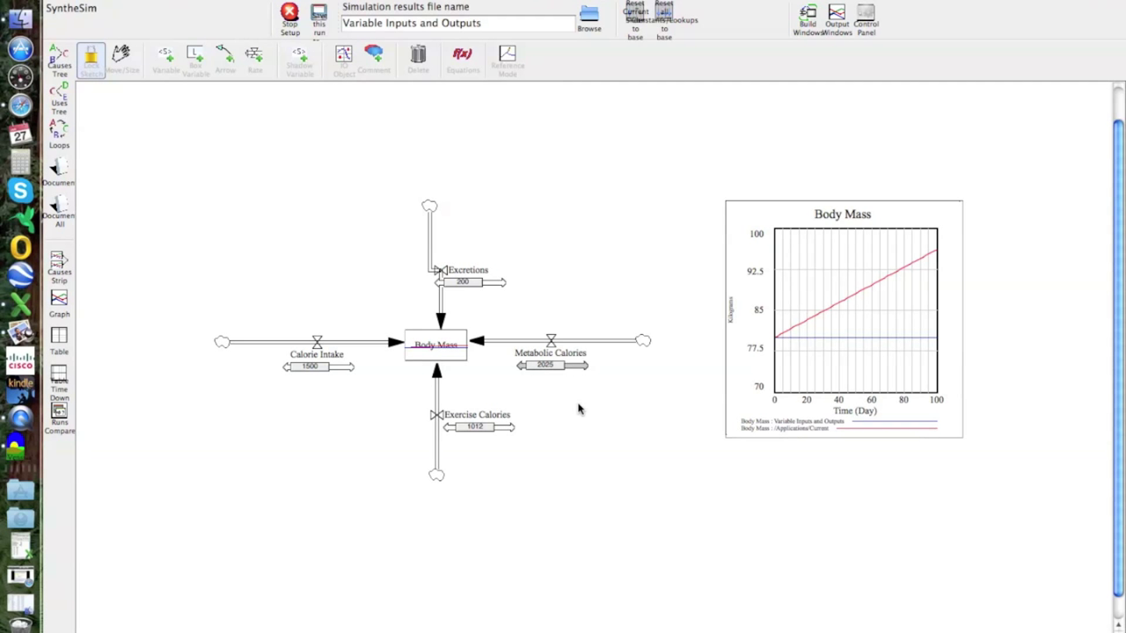
- Vary the Excretions rate in the running simulation and leave it at 287.5
click(470, 285)
drag(470, 285, 458, 286)
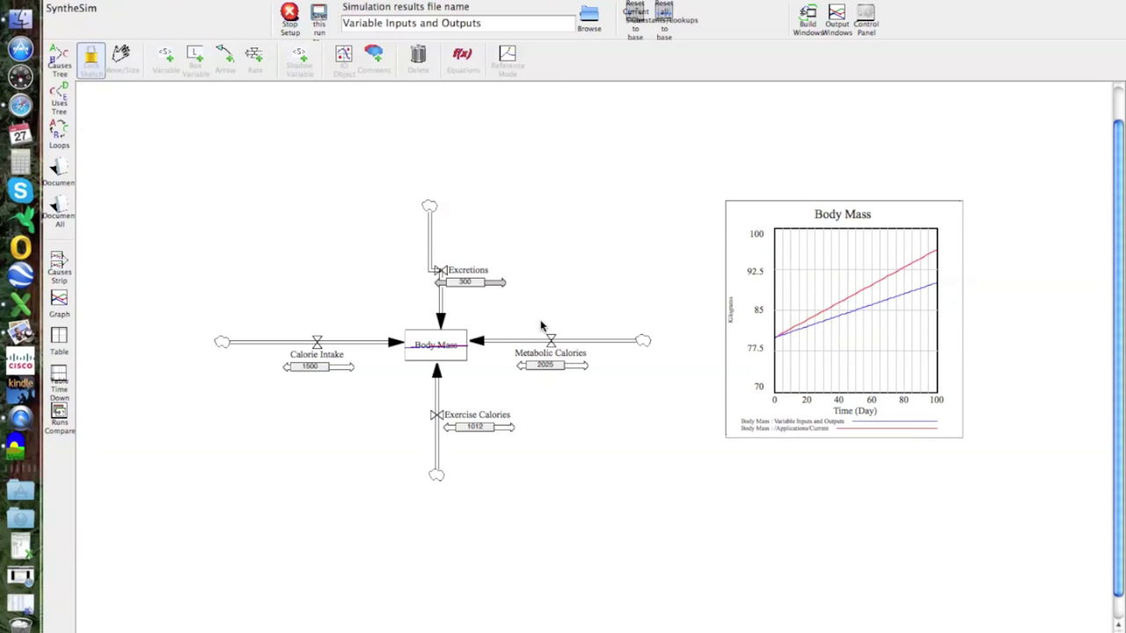
click(476, 283)
drag(478, 283, 458, 286)
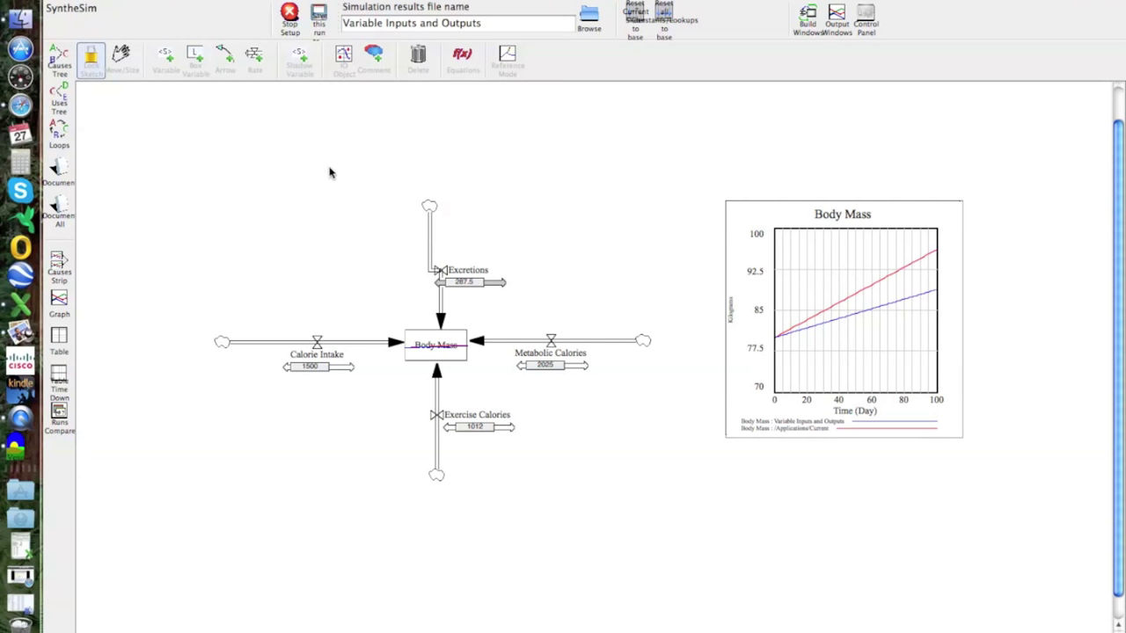
- Save a copy of the model on the Desktop as VariableBodyMass in Vensim Models format
click(141, 0)
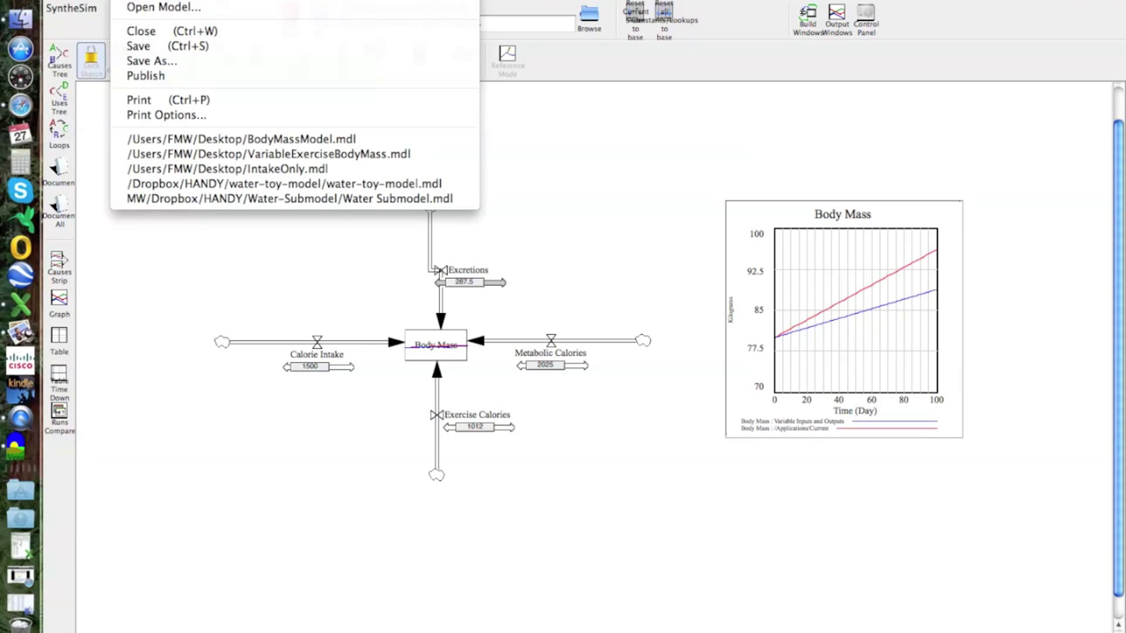
click(149, 62)
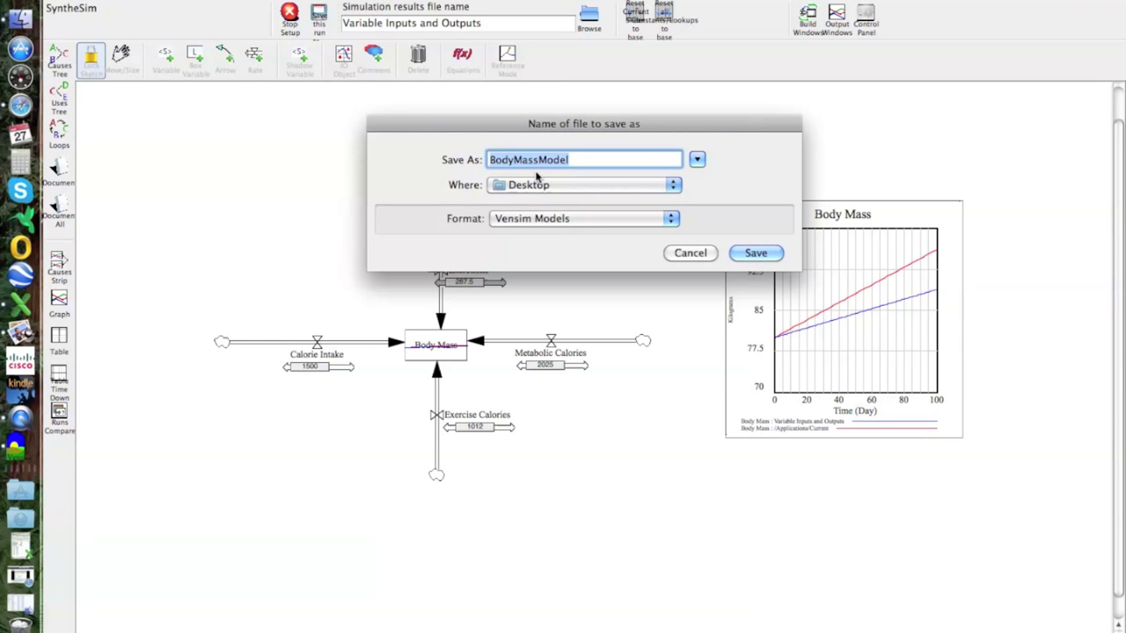
click(590, 159)
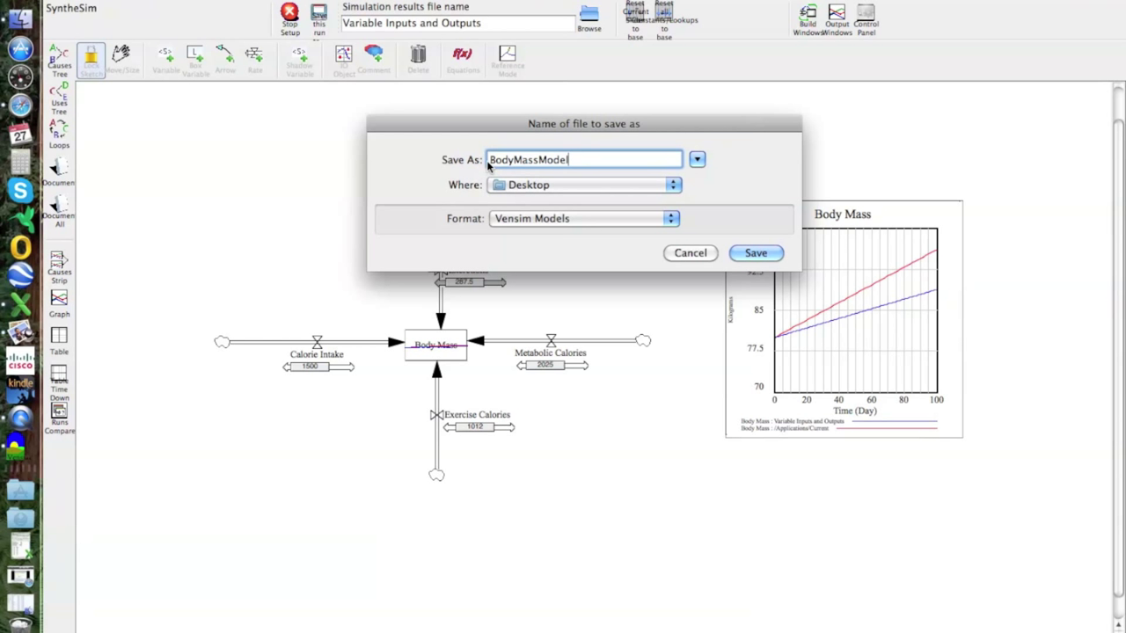
click(583, 160)
key(BackSpace)
key(BackSpace)
key(BackSpace)
key(BackSpace)
key(BackSpace)
text(Variable)
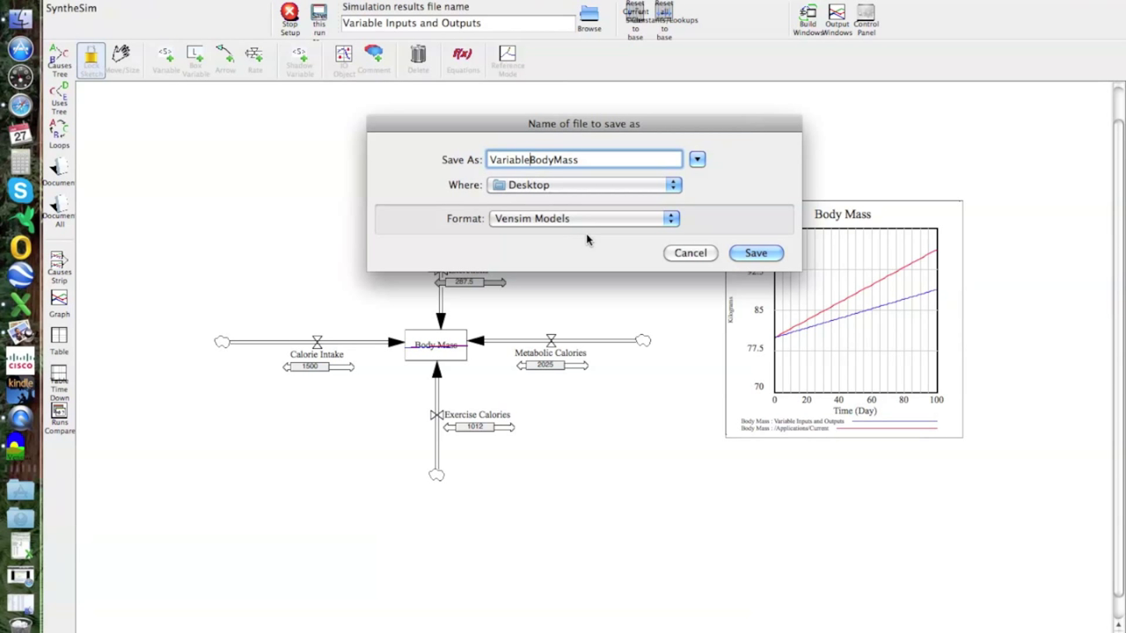
click(747, 253)
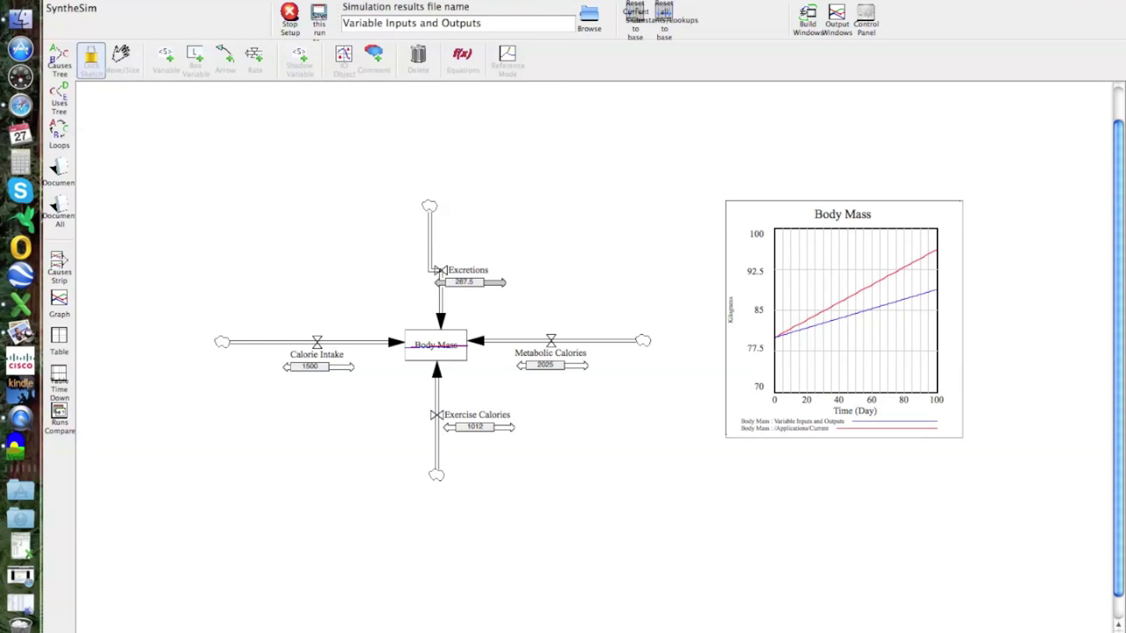
key(ctrl+F2)
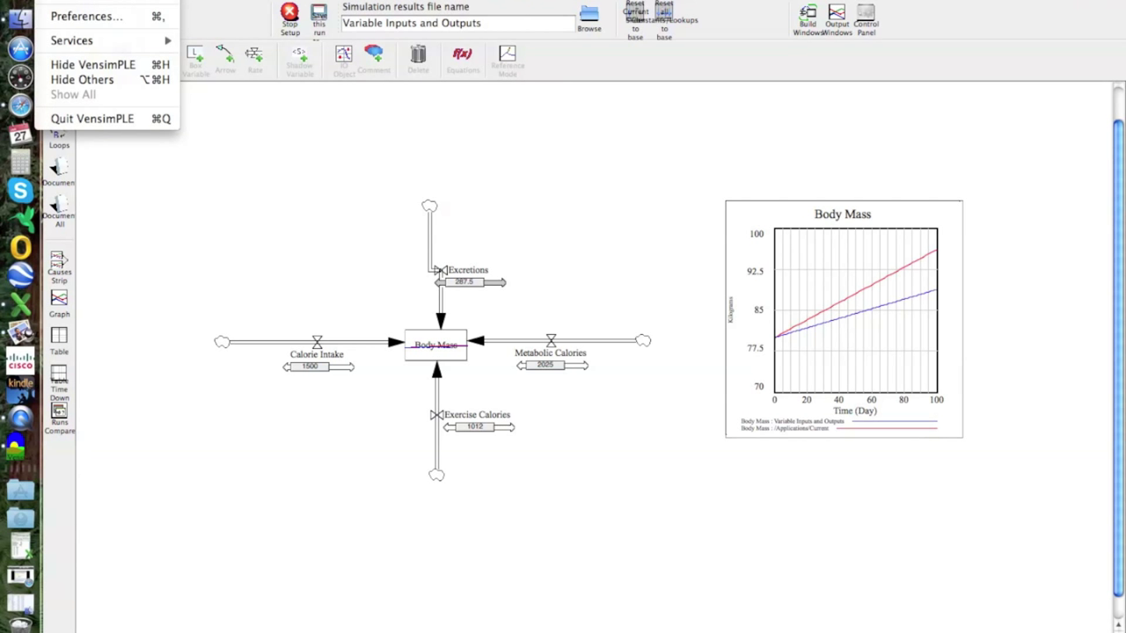
- Quit the current model and open VariableExerciseBodyMass.mdl from the Lecture 3 – VENSIM folder inside Sustainability Modeling in Dropbox
click(96, 119)
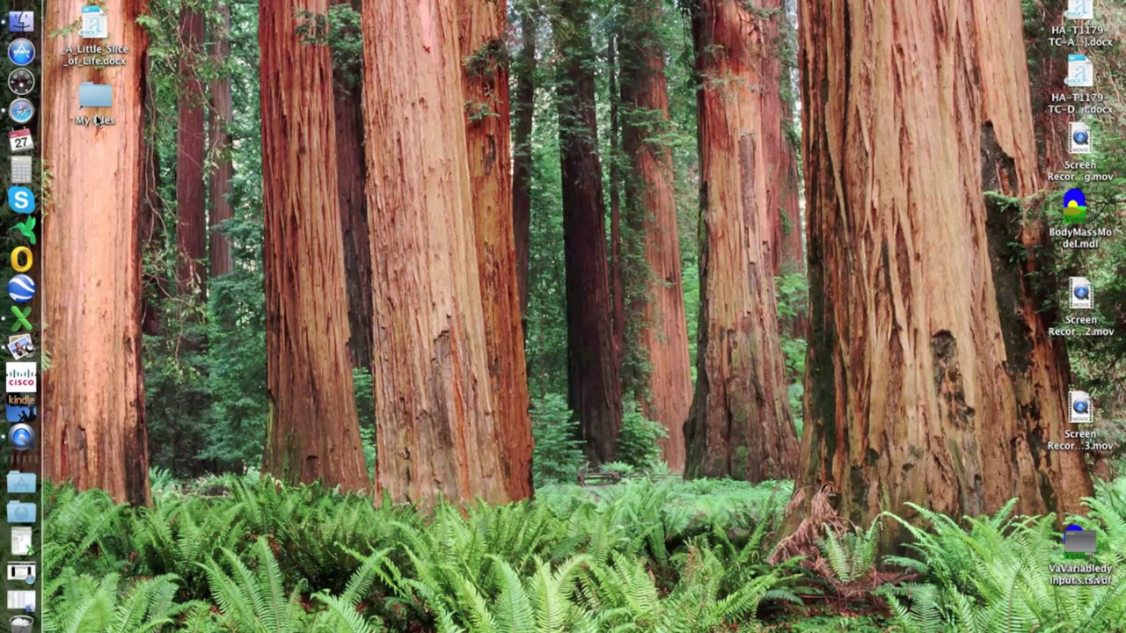
click(21, 20)
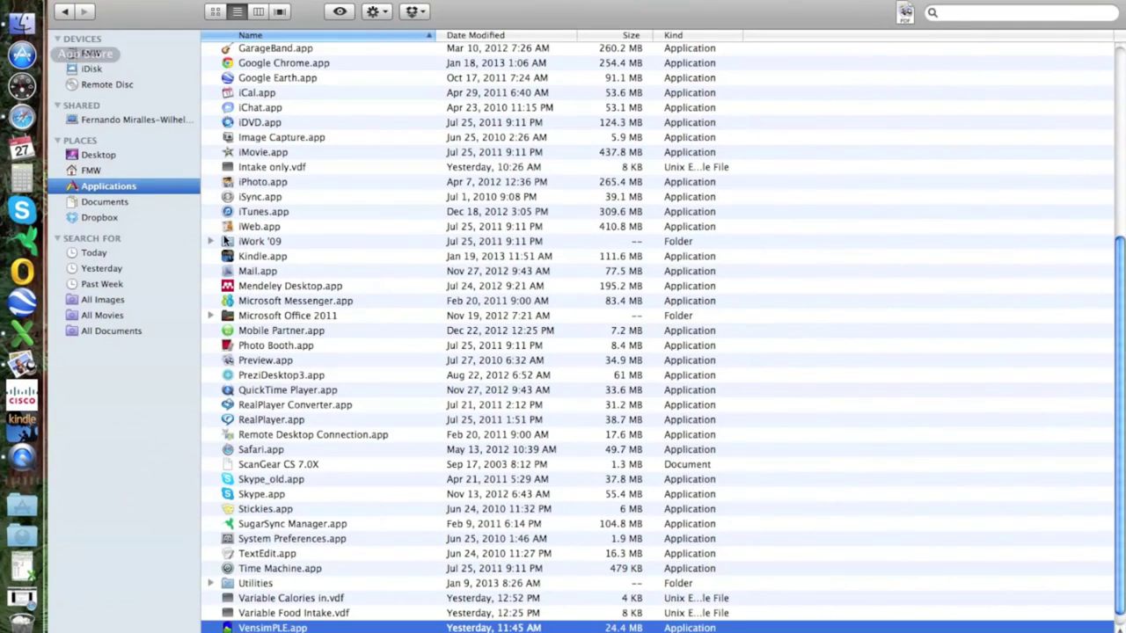
click(120, 219)
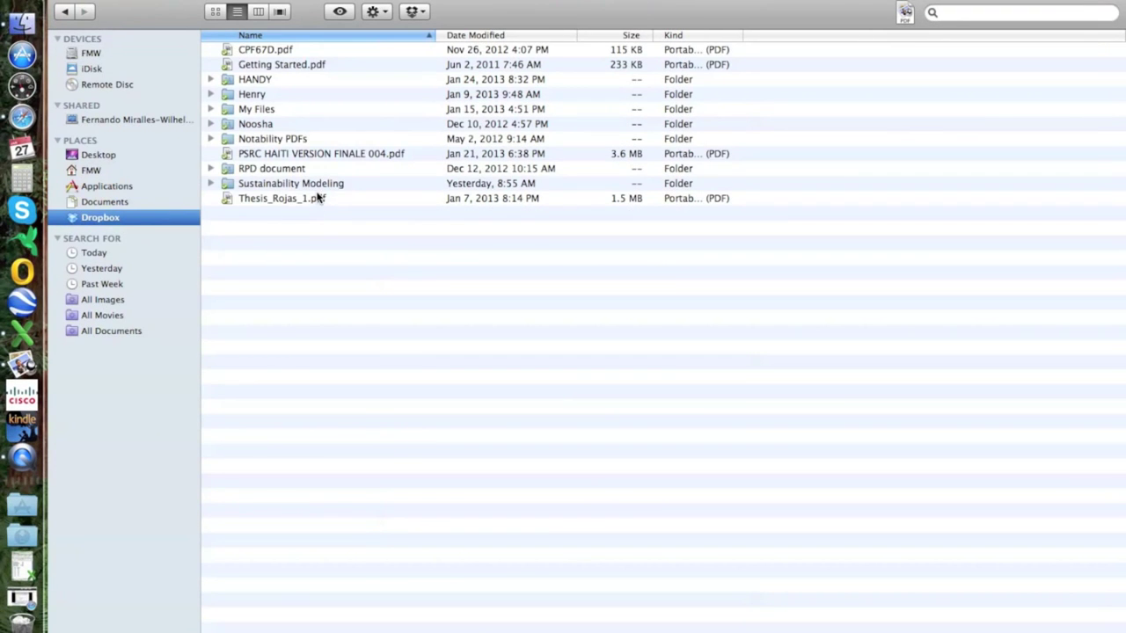
double_click(319, 183)
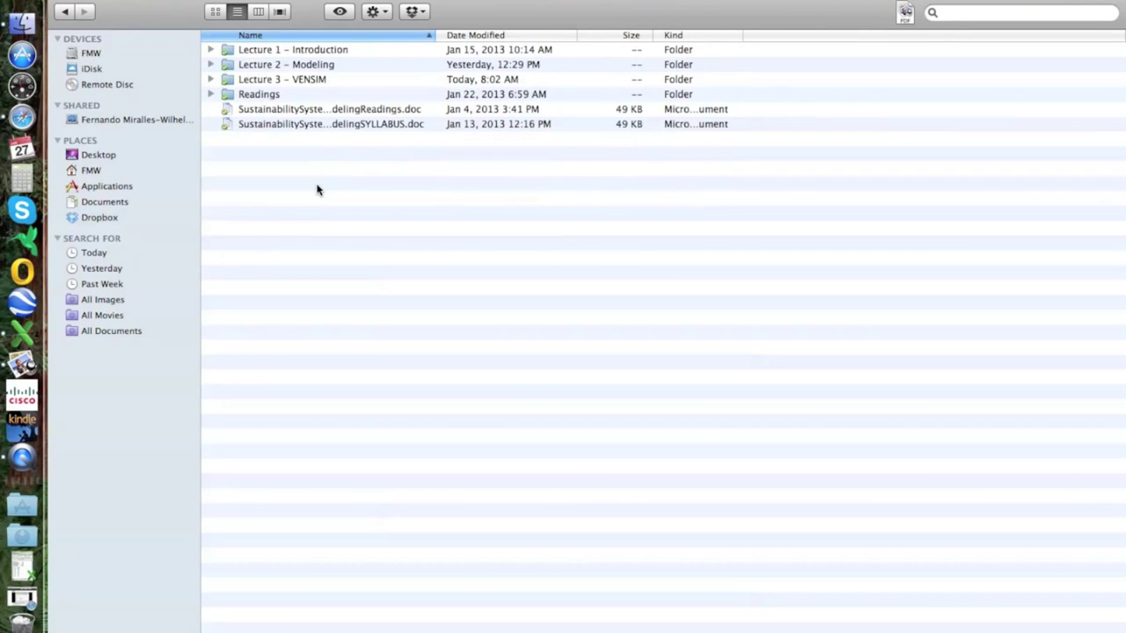
double_click(264, 80)
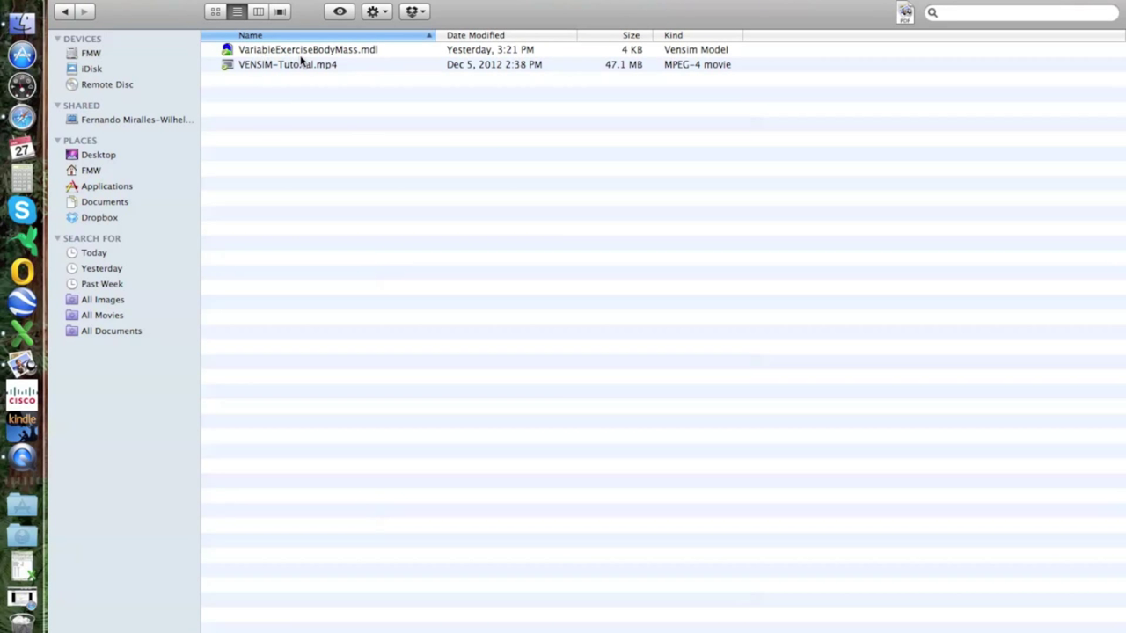
double_click(295, 51)
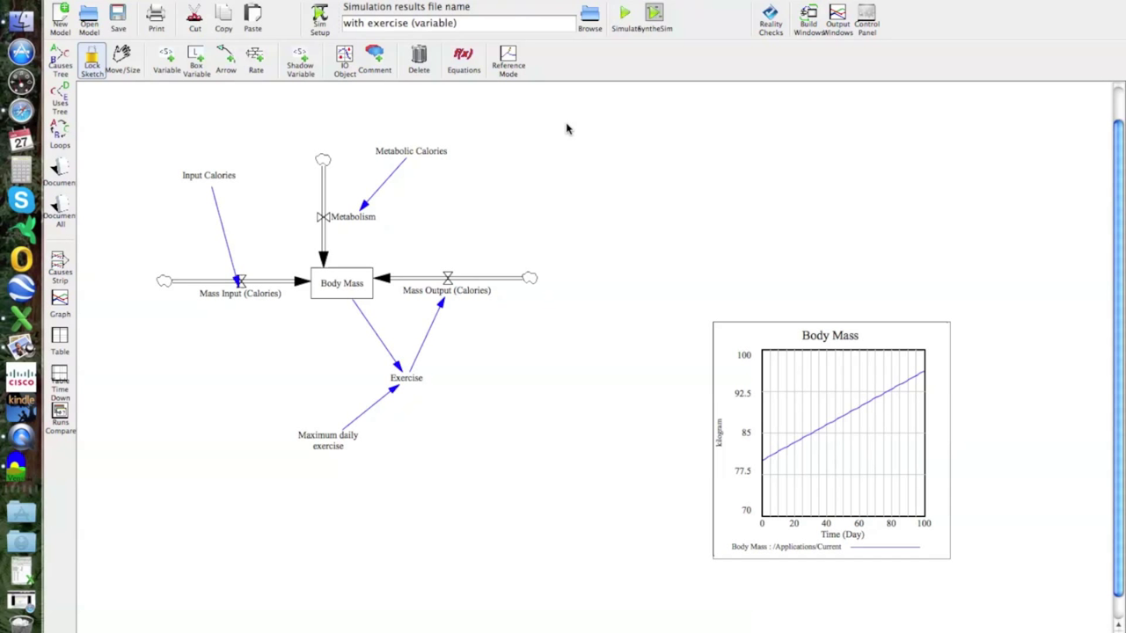
- Review the Body Mass stock's equation and initial value, and check the units of the surrounding flows
click(463, 60)
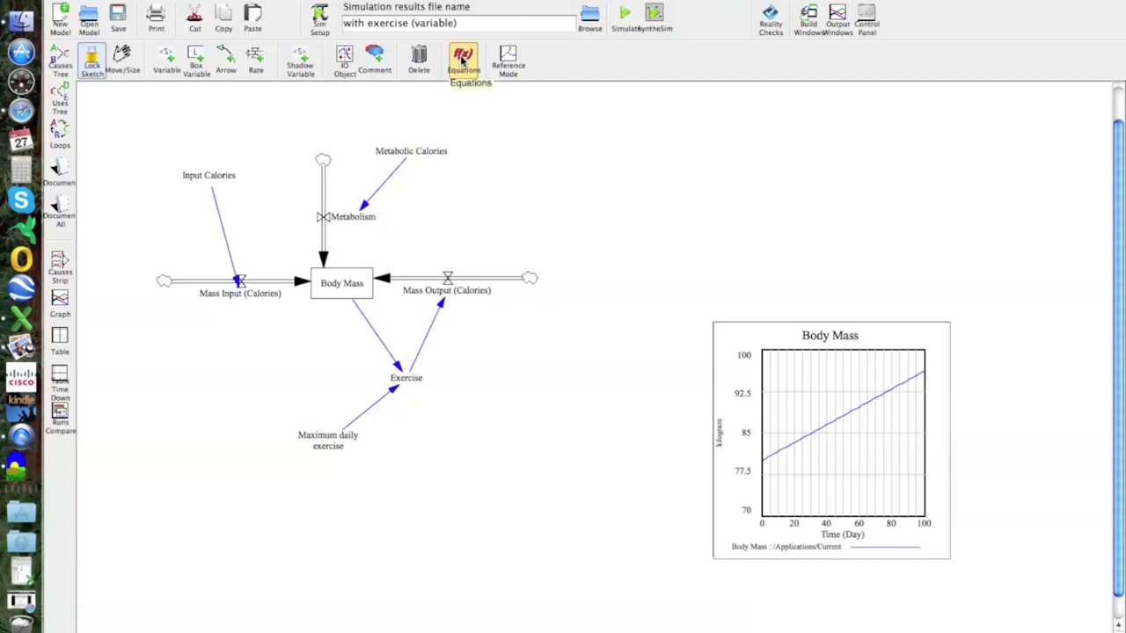
click(349, 293)
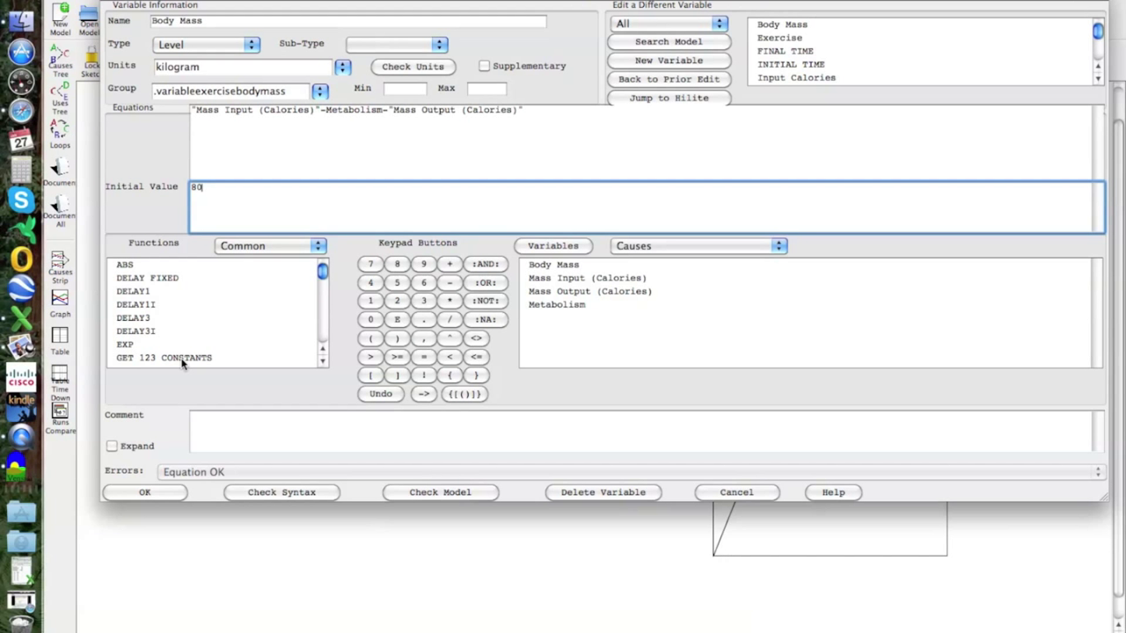
click(144, 493)
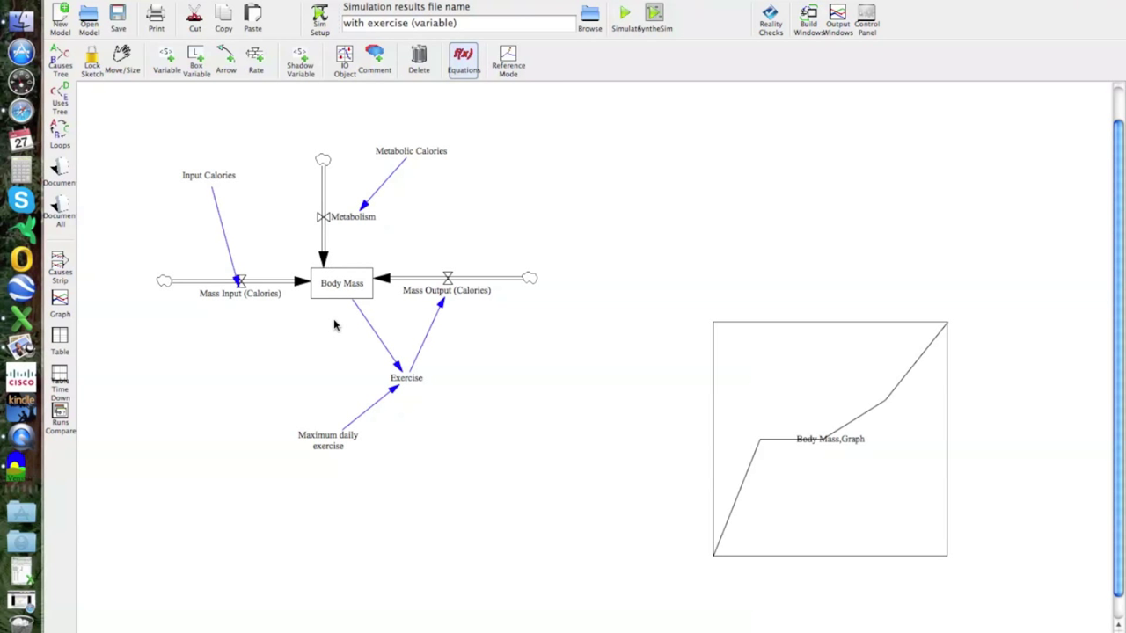
mouse_move(212, 298)
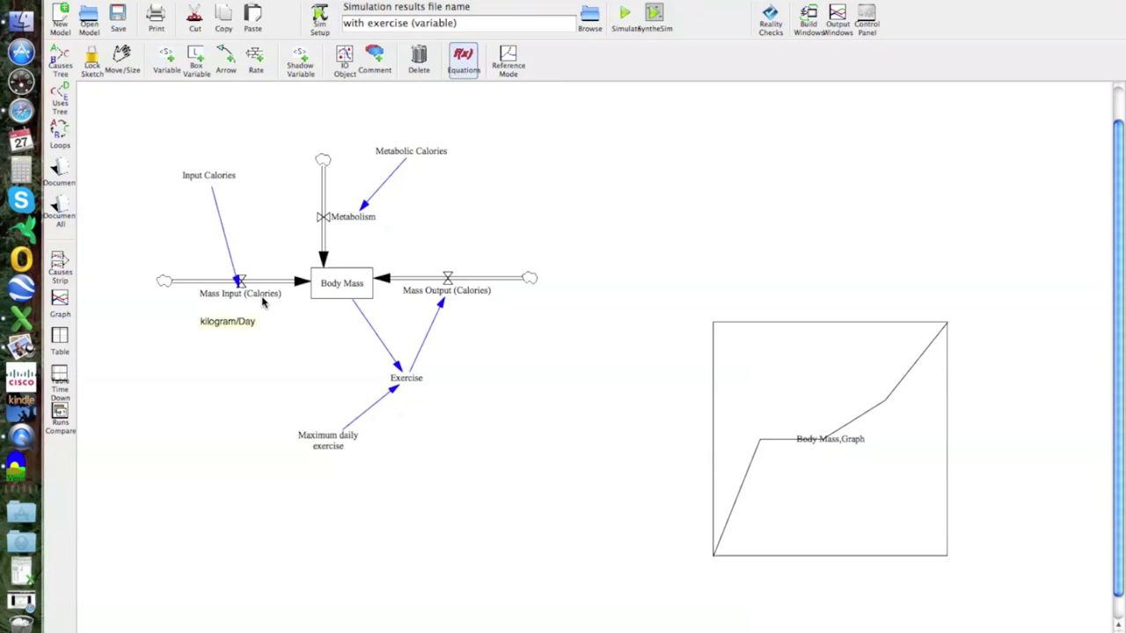
mouse_move(429, 296)
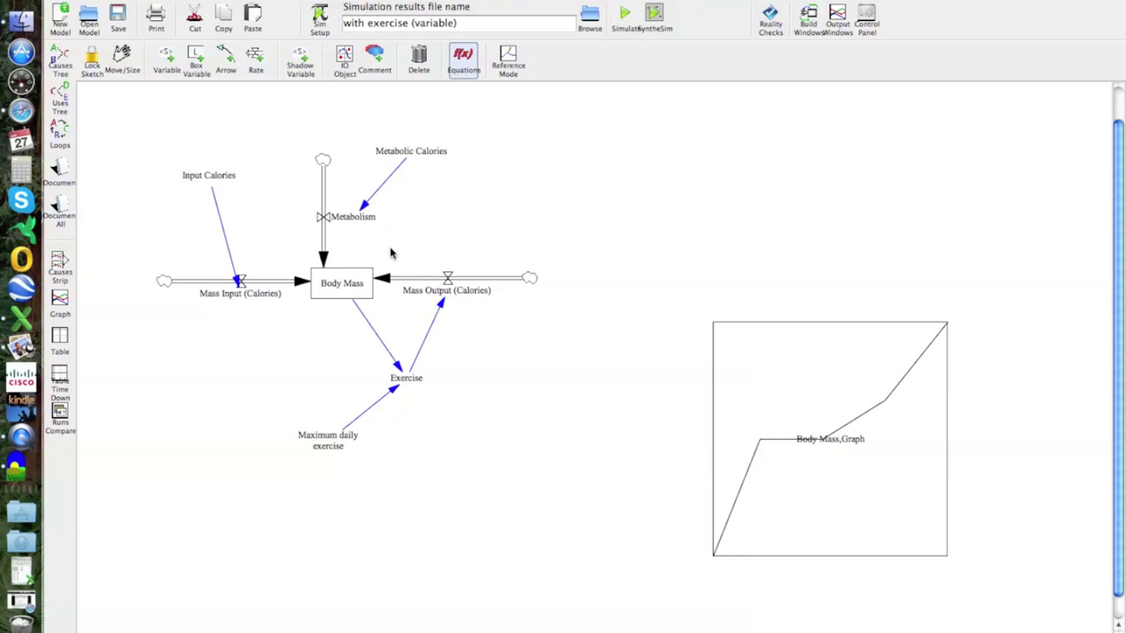
mouse_move(352, 222)
- Review the equations and units of the Mass Input (Calories) flow and its Input Calories variable
click(474, 61)
click(236, 293)
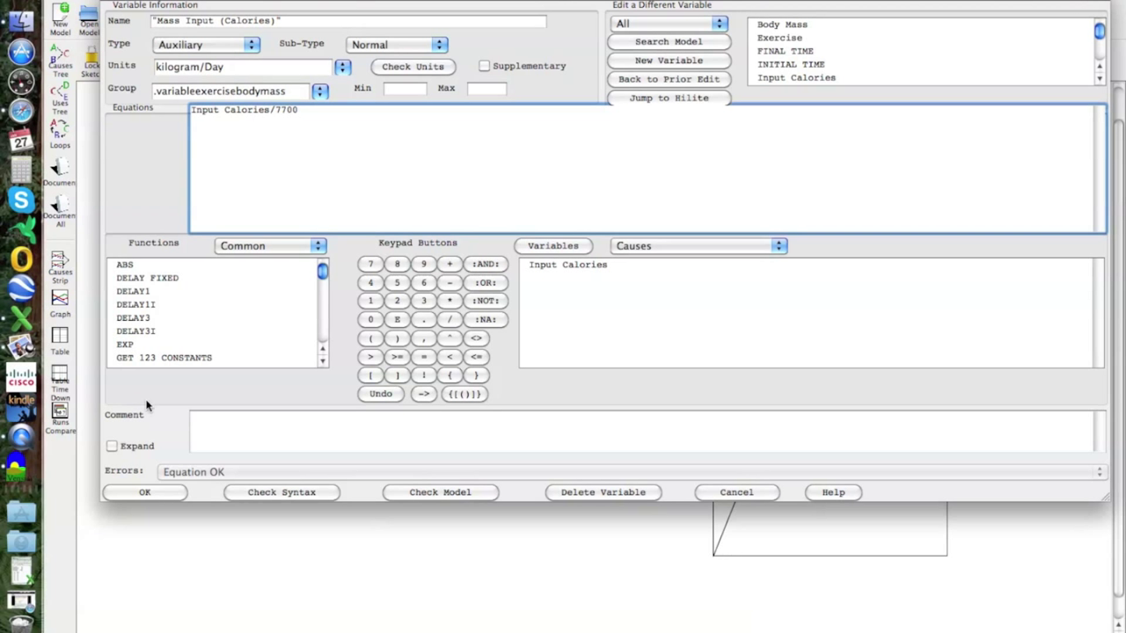
click(145, 492)
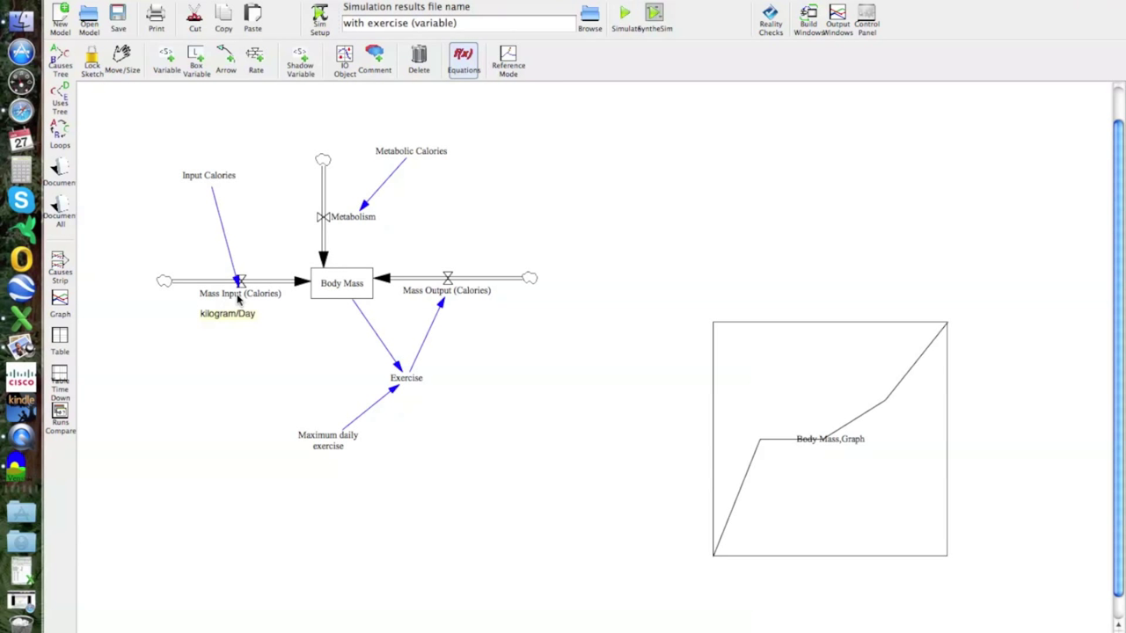
mouse_move(215, 180)
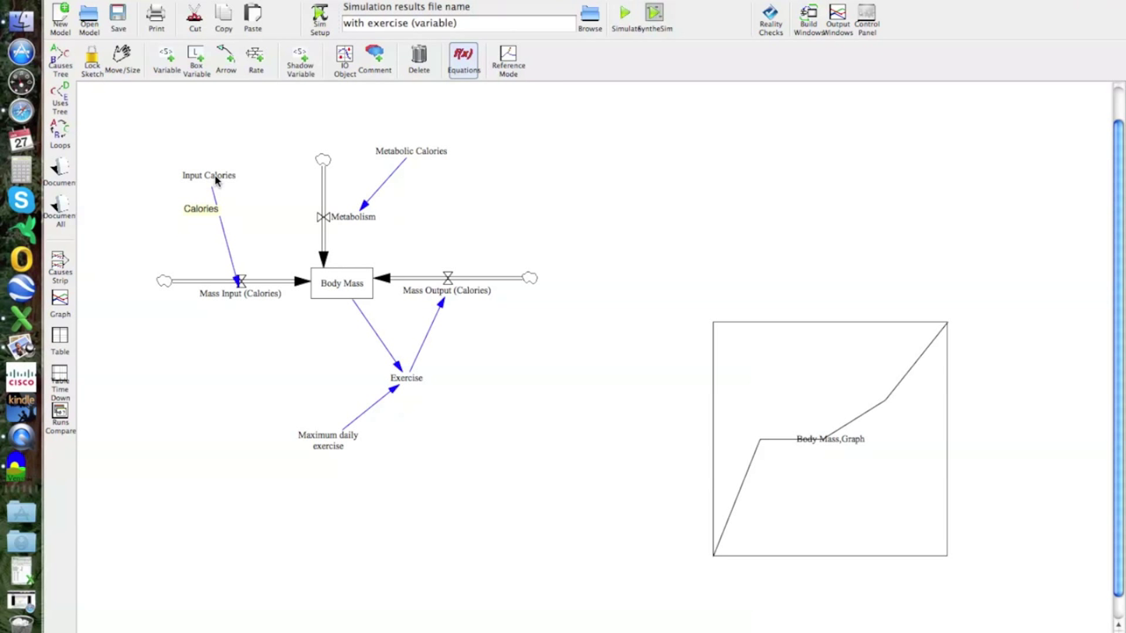
click(215, 179)
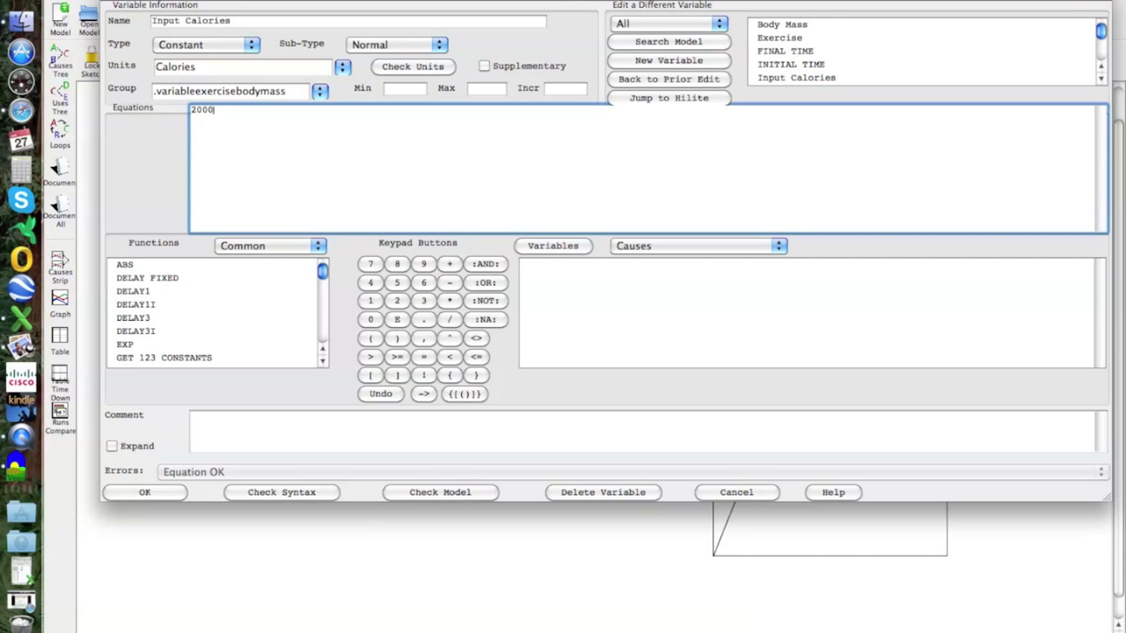
click(145, 493)
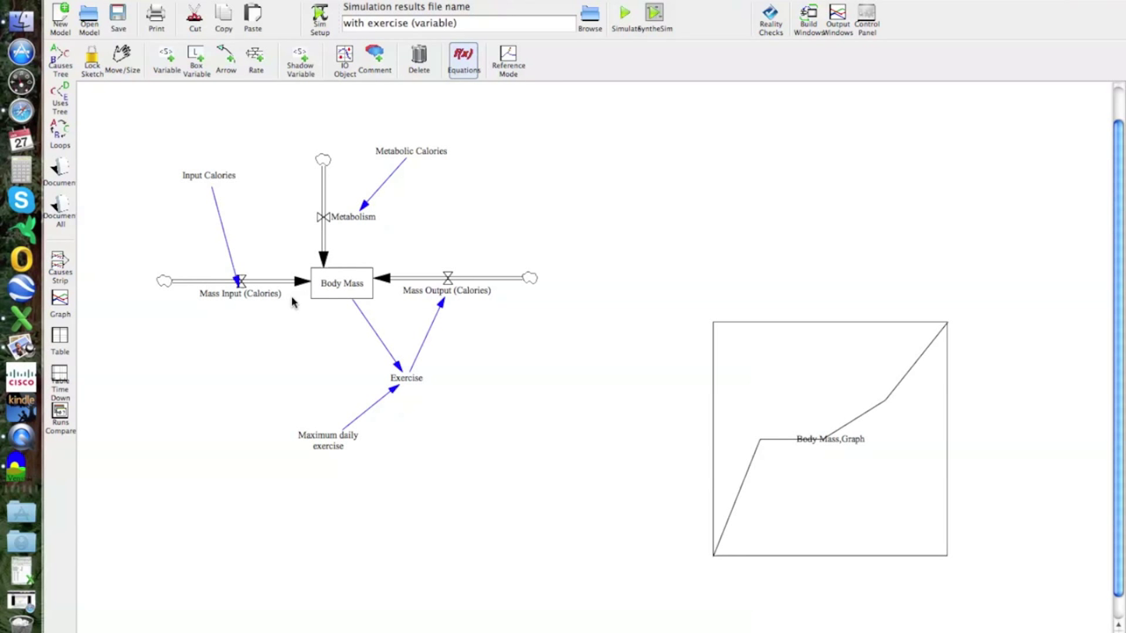
- Review the equation of the Metabolic Calories constant
mouse_move(230, 304)
click(400, 156)
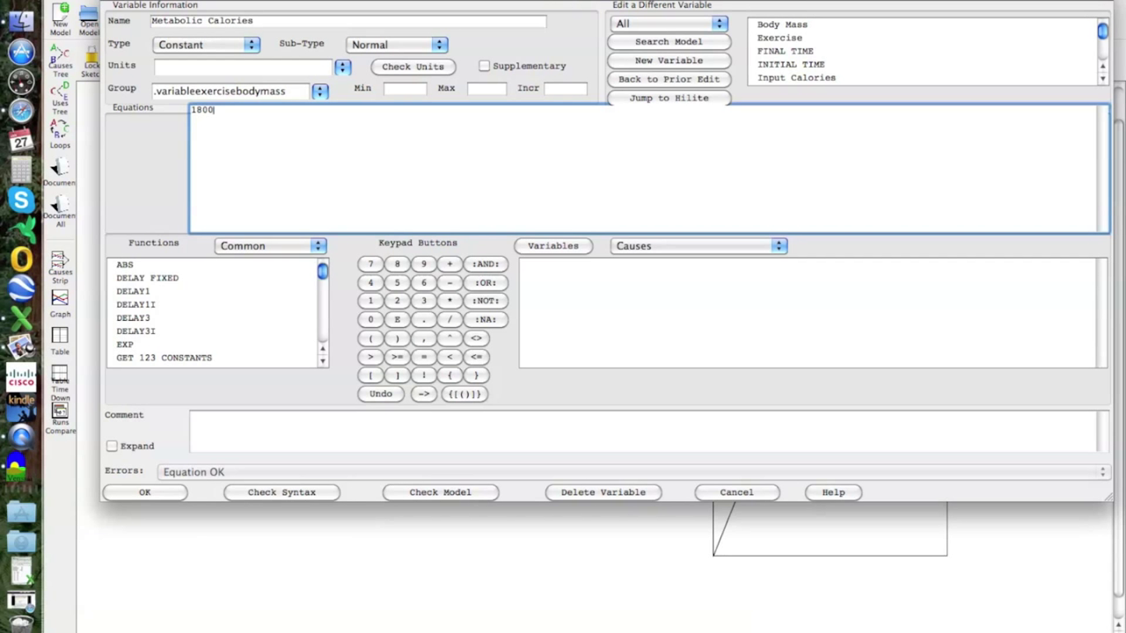
click(165, 498)
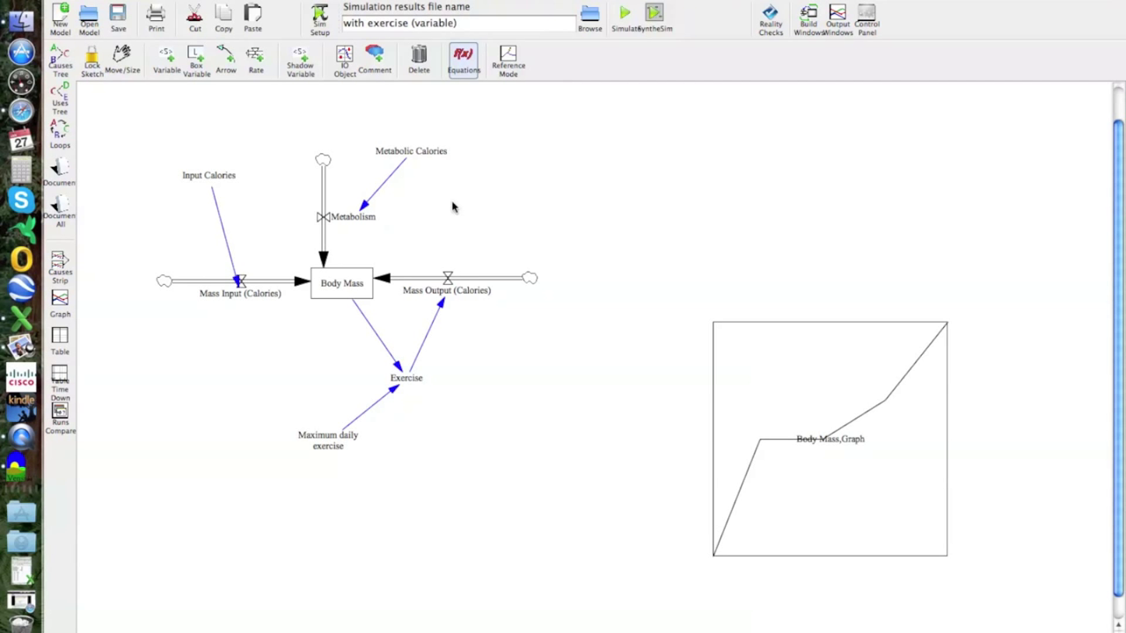
- Set the Metabolism flow's units to kilograms/day, check the syntax and accept the equation
mouse_move(352, 224)
click(351, 220)
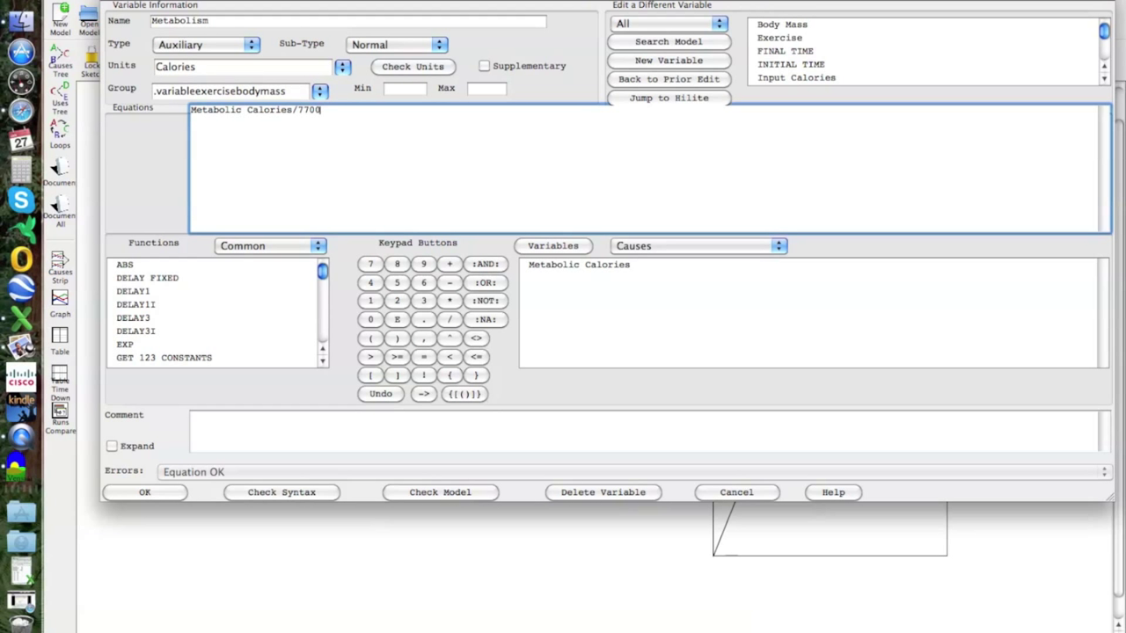
click(195, 66)
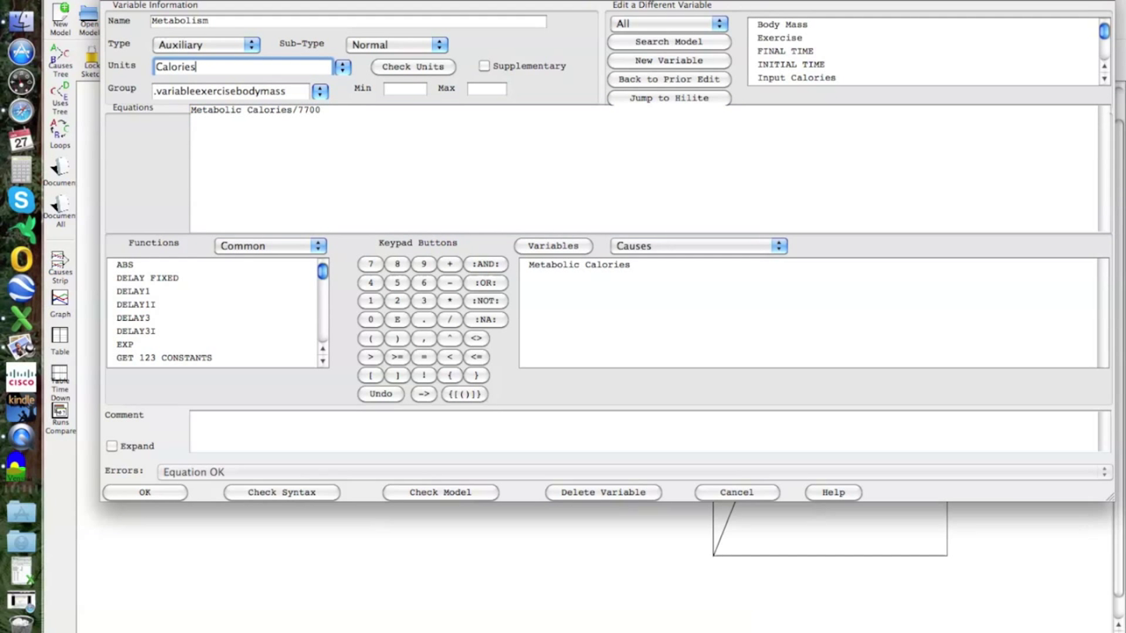
key(BackSpace)
key(BackSpace)
key(BackSpace)
key(BackSpace)
key(BackSpace)
key(BackSpace)
key(BackSpace)
key(BackSpace)
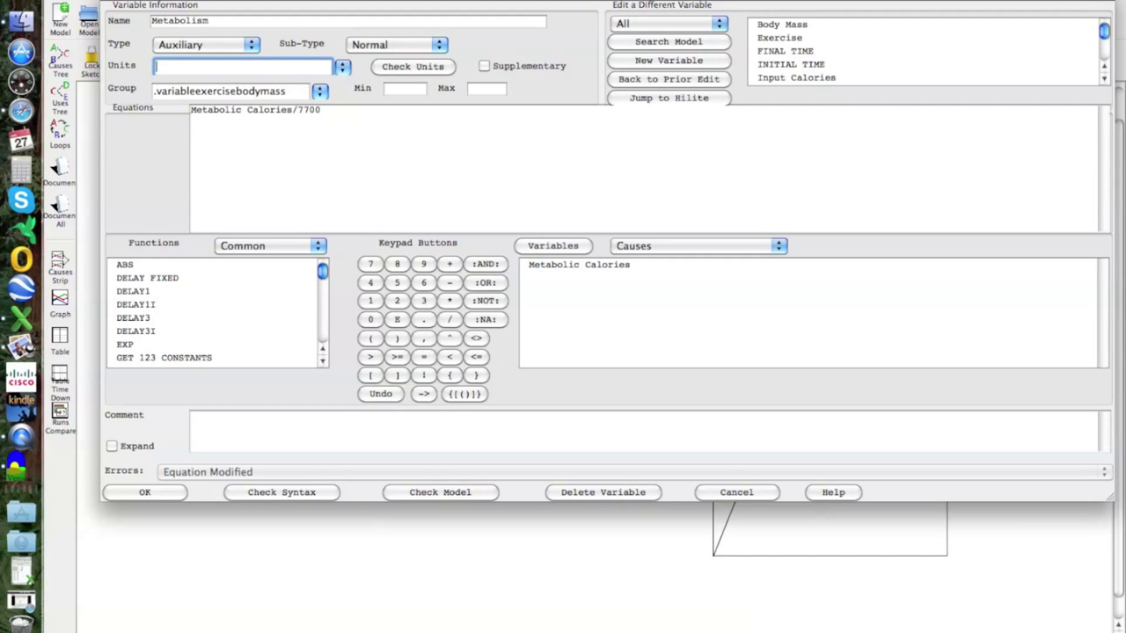
text(kilograms/day)
click(247, 494)
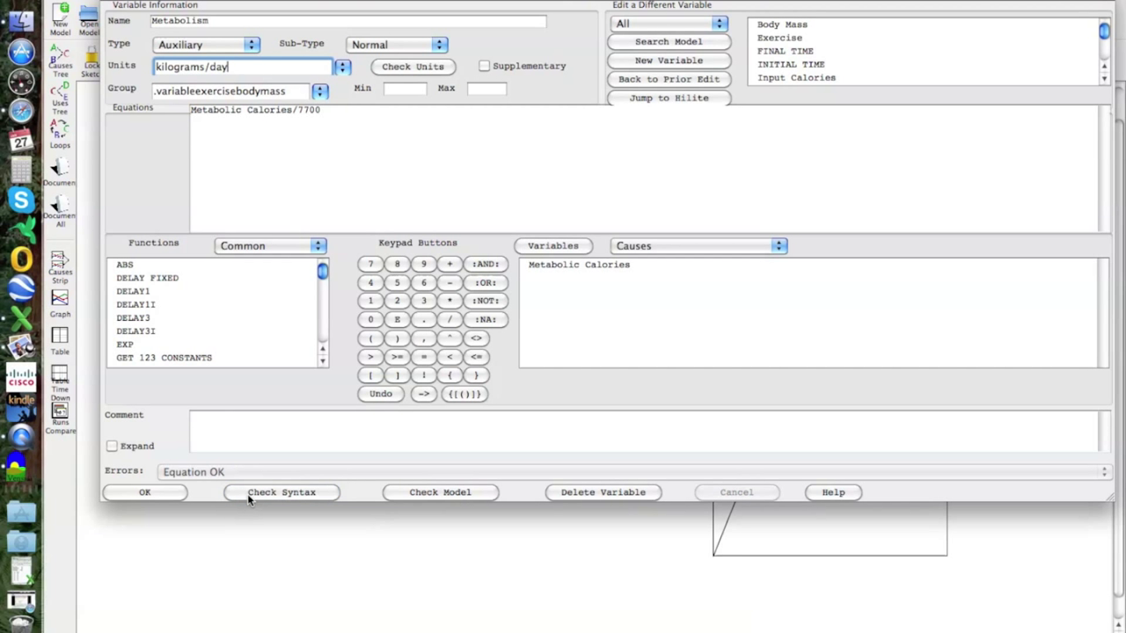
click(167, 497)
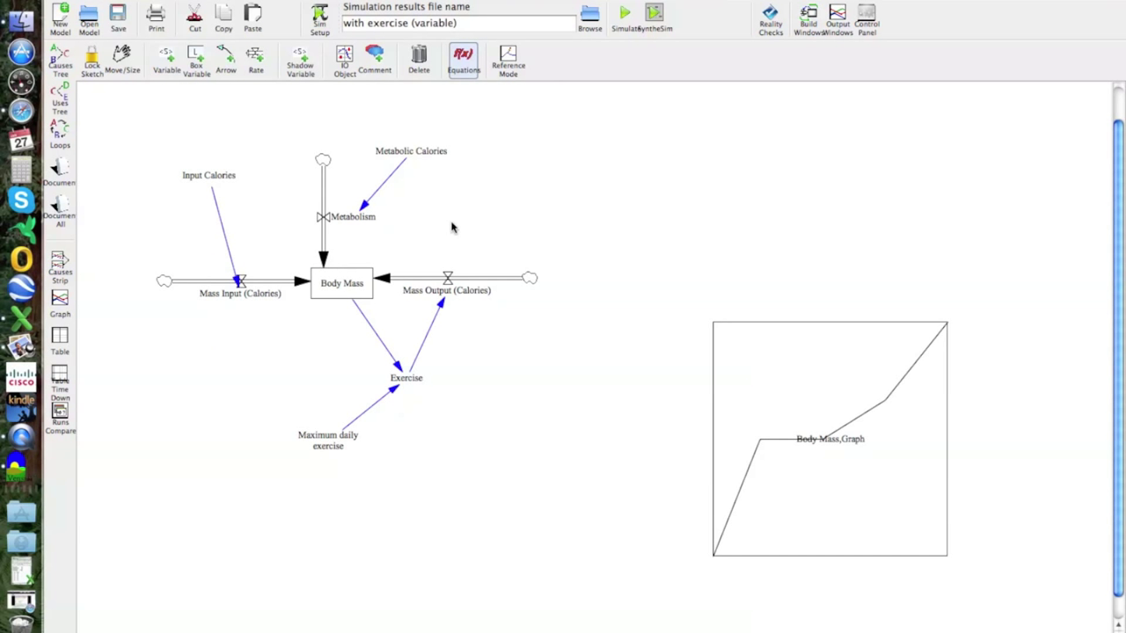
- Save the VariableExerciseBodyMass model
key(super+s)
click(132, 2)
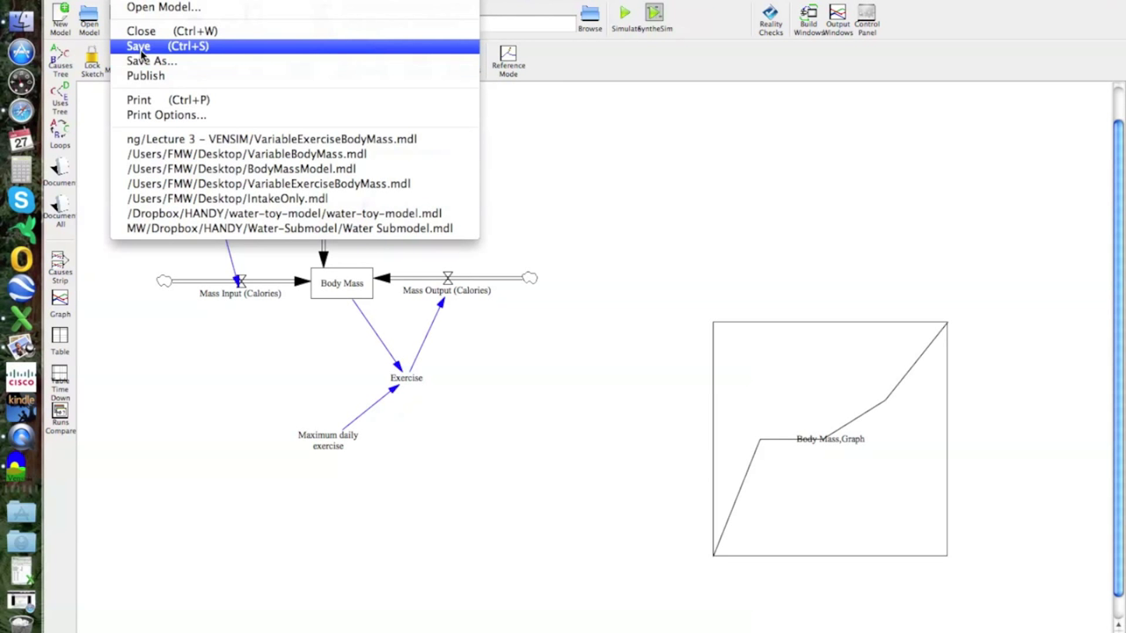
click(141, 51)
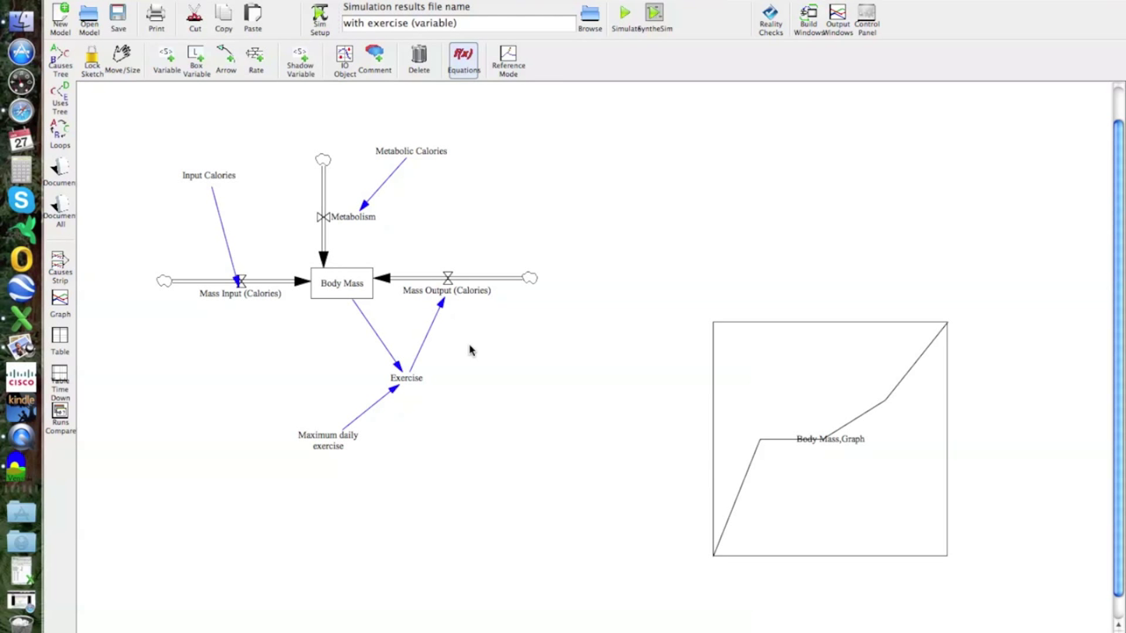
- Set the Mass Output (Calories) flow's units to kilograms/day, check the syntax and accept the equation
click(449, 298)
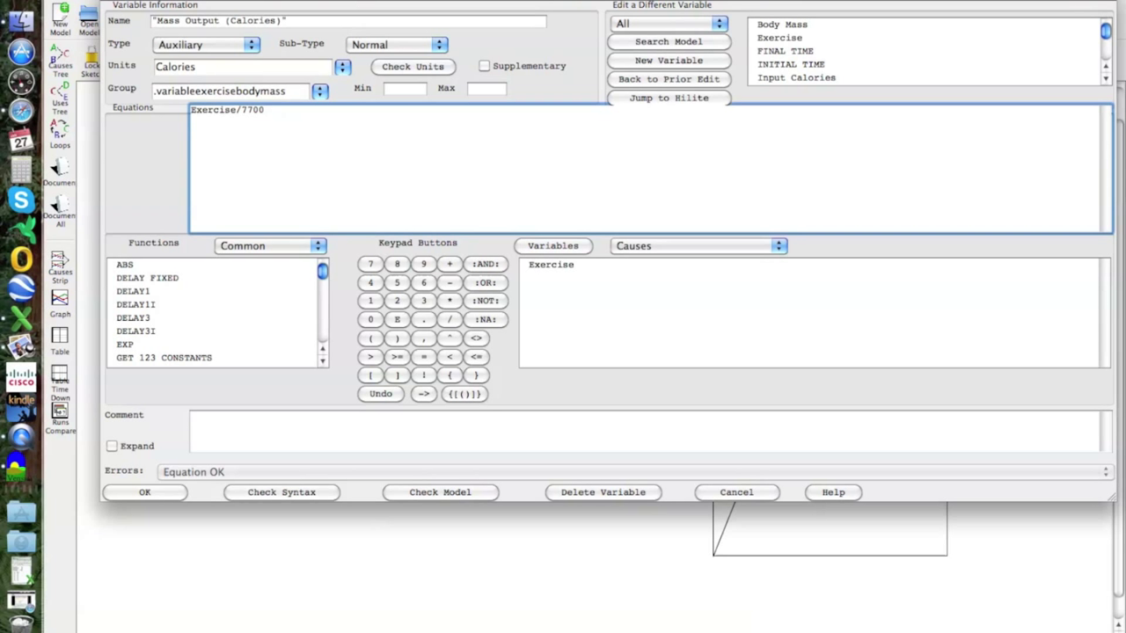
click(197, 67)
key(BackSpace)
key(BackSpace)
key(BackSpace)
key(BackSpace)
key(BackSpace)
key(BackSpace)
key(BackSpace)
key(BackSpace)
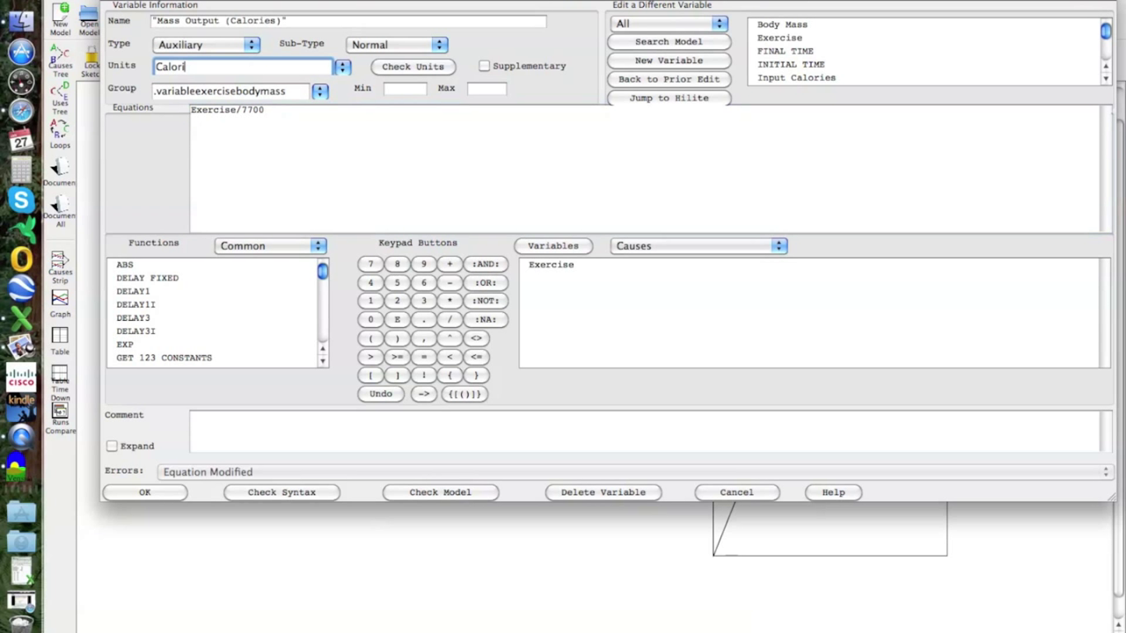
text(k)
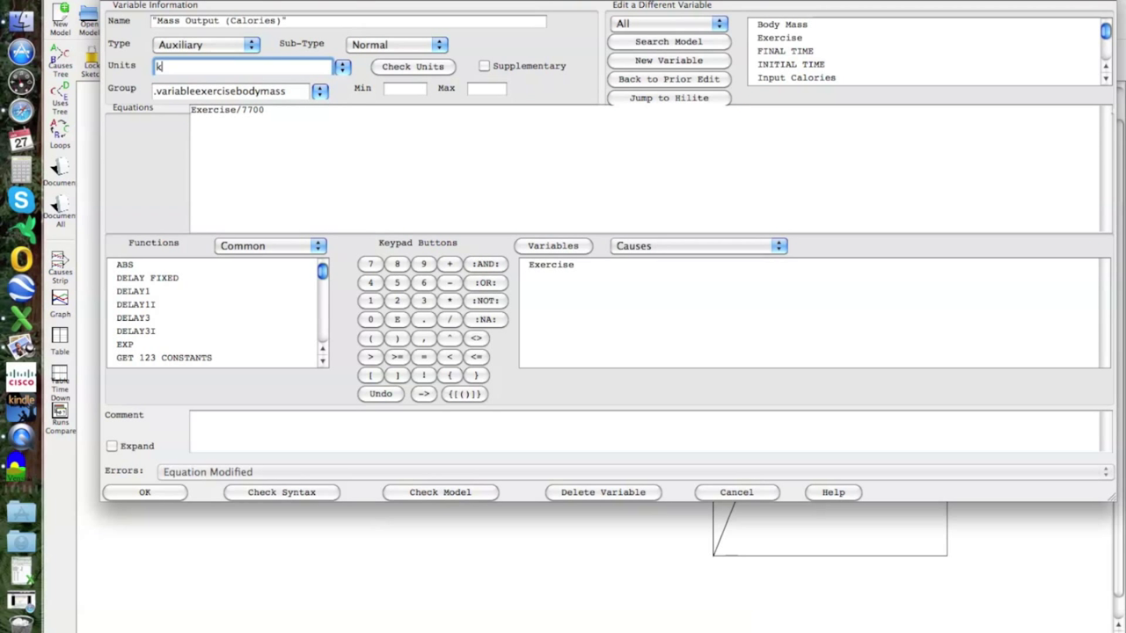
text(ilograms/day)
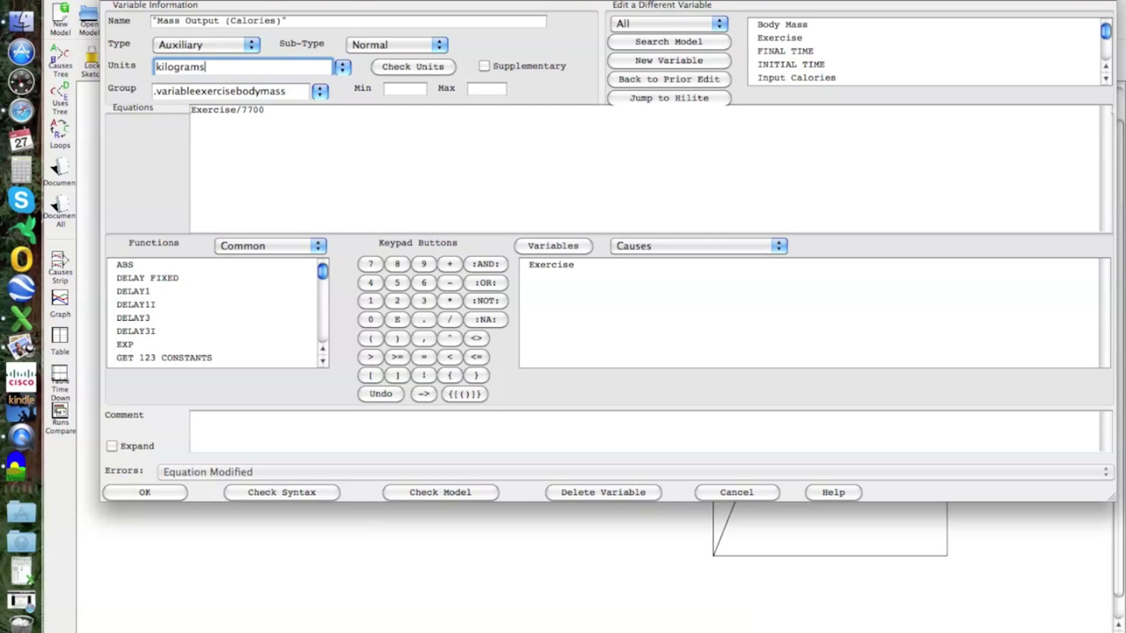
click(248, 498)
click(144, 493)
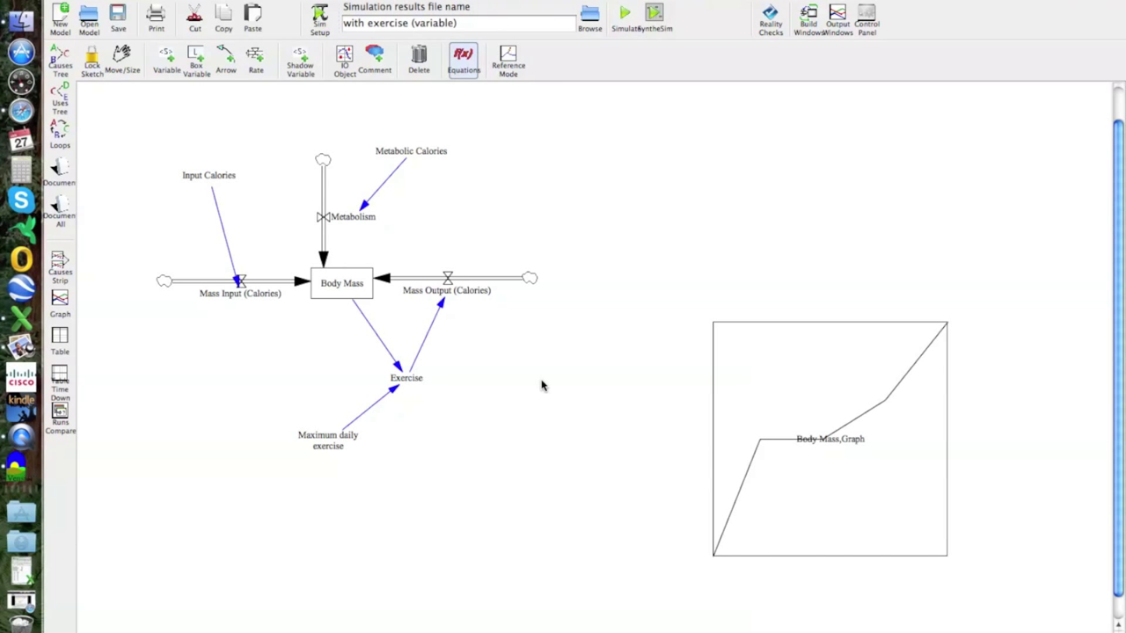
- Set the Exercise variable's units to calories, check its equation's syntax and accept it
click(409, 379)
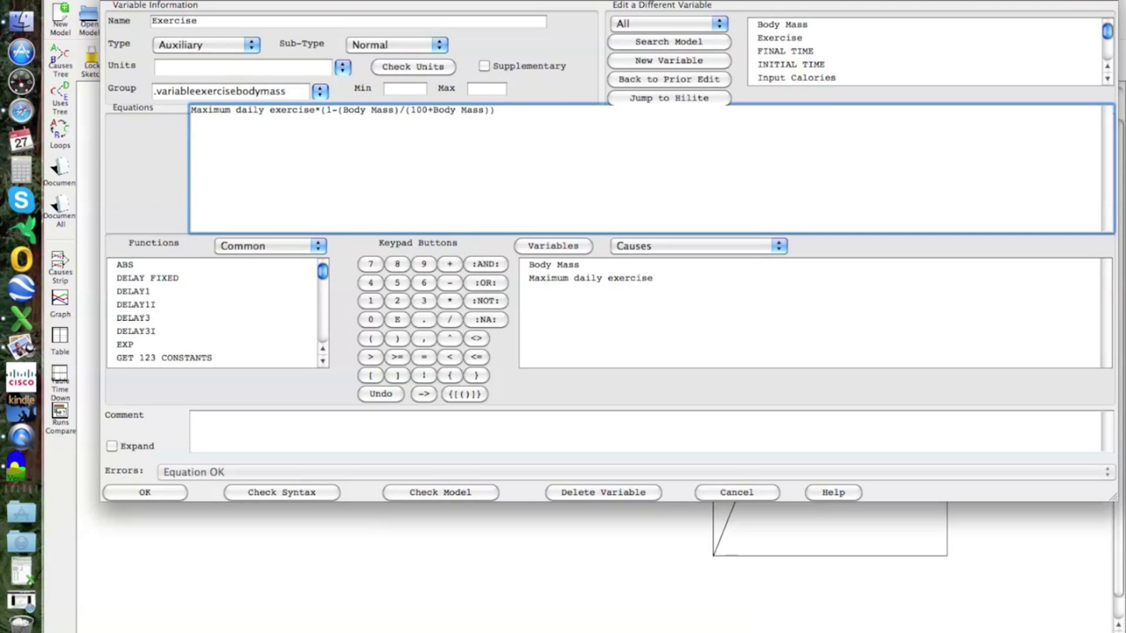
click(238, 67)
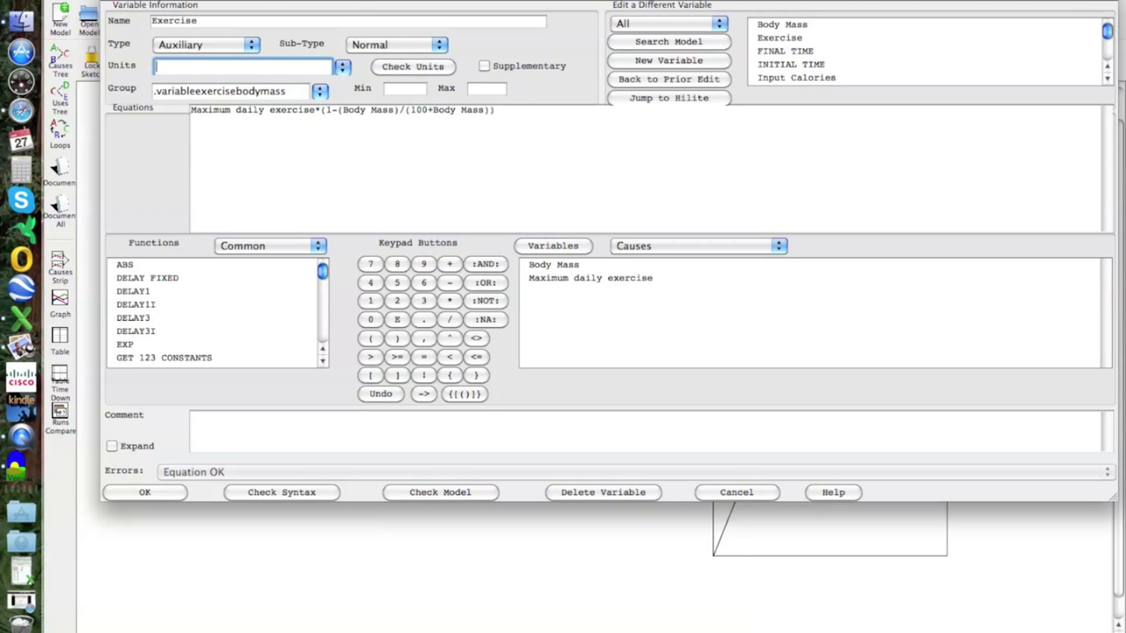
text(calories)
click(496, 110)
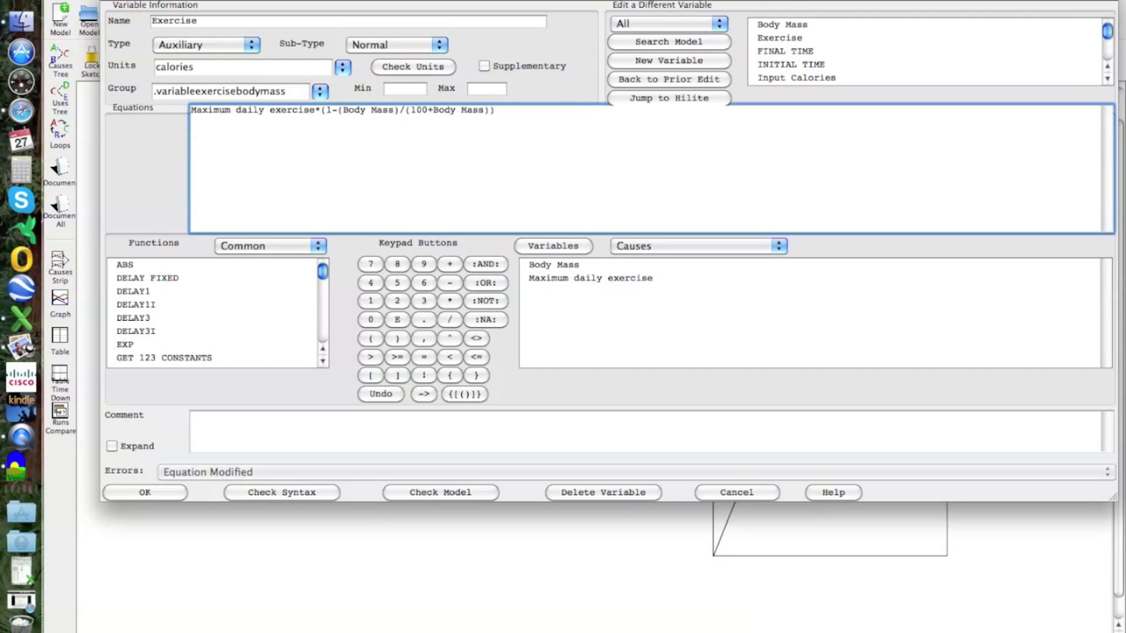
click(262, 495)
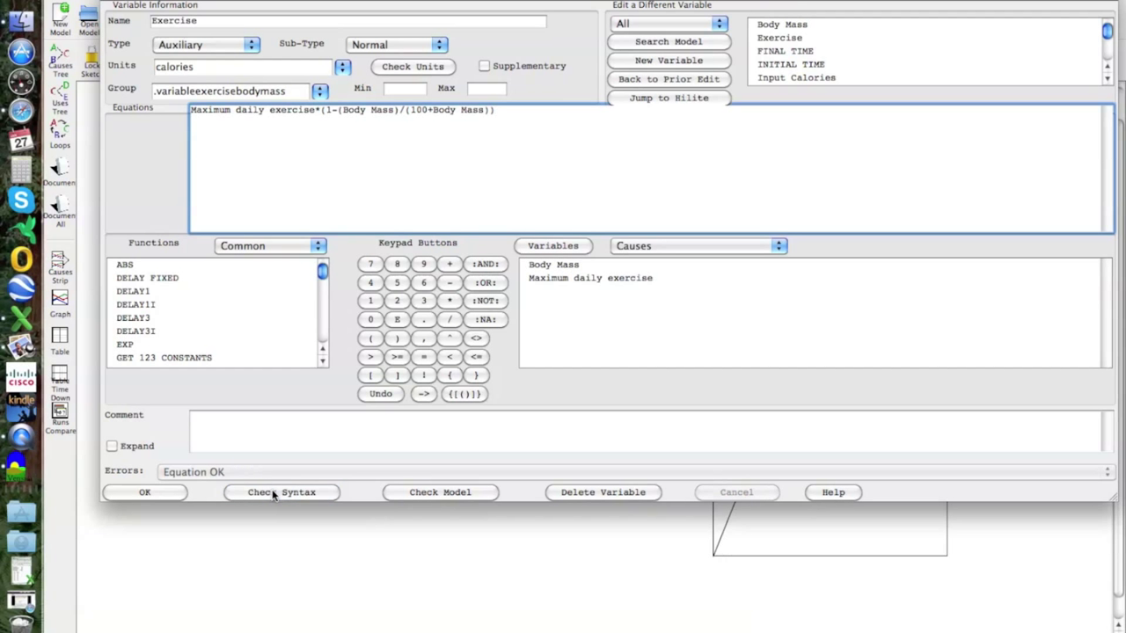
click(145, 493)
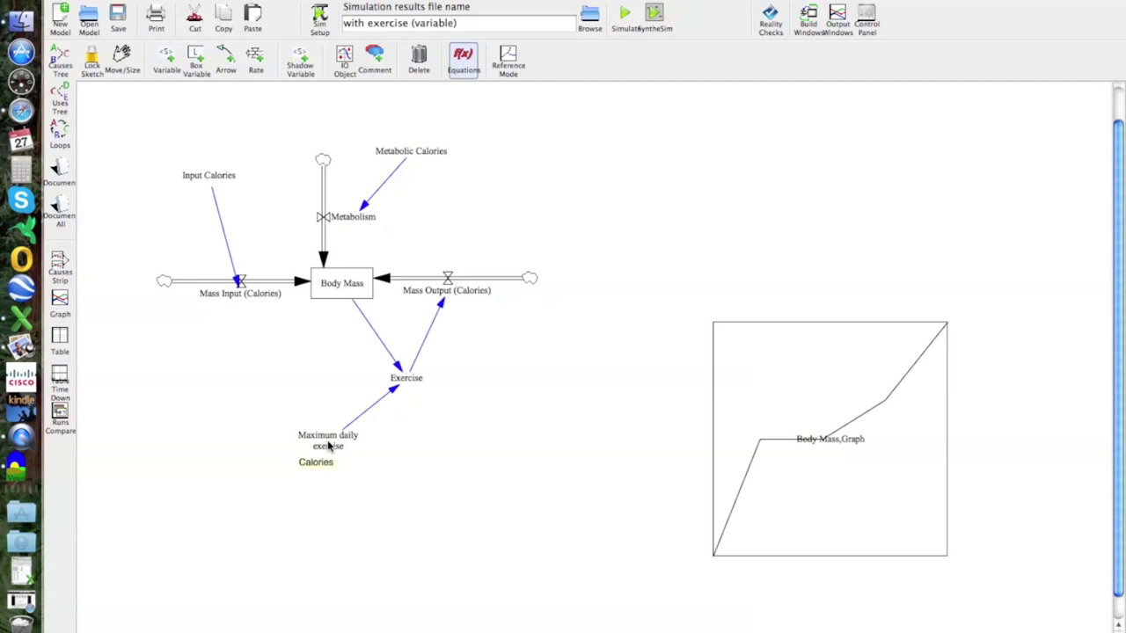
- Review the Maximum daily exercise constant and check its syntax
click(329, 447)
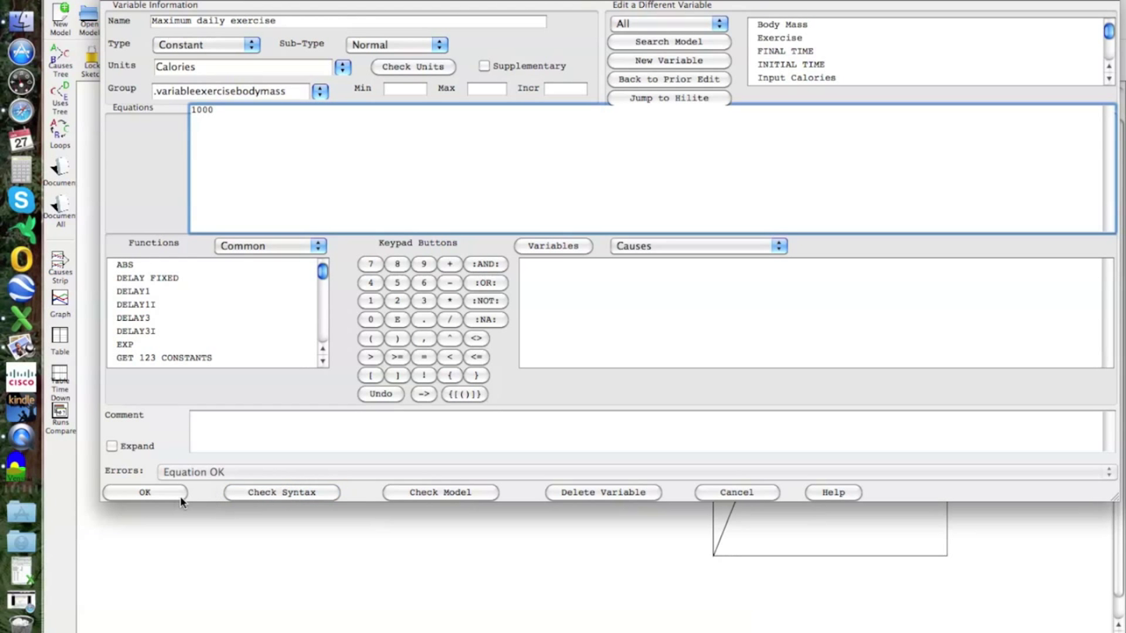
click(250, 496)
click(169, 491)
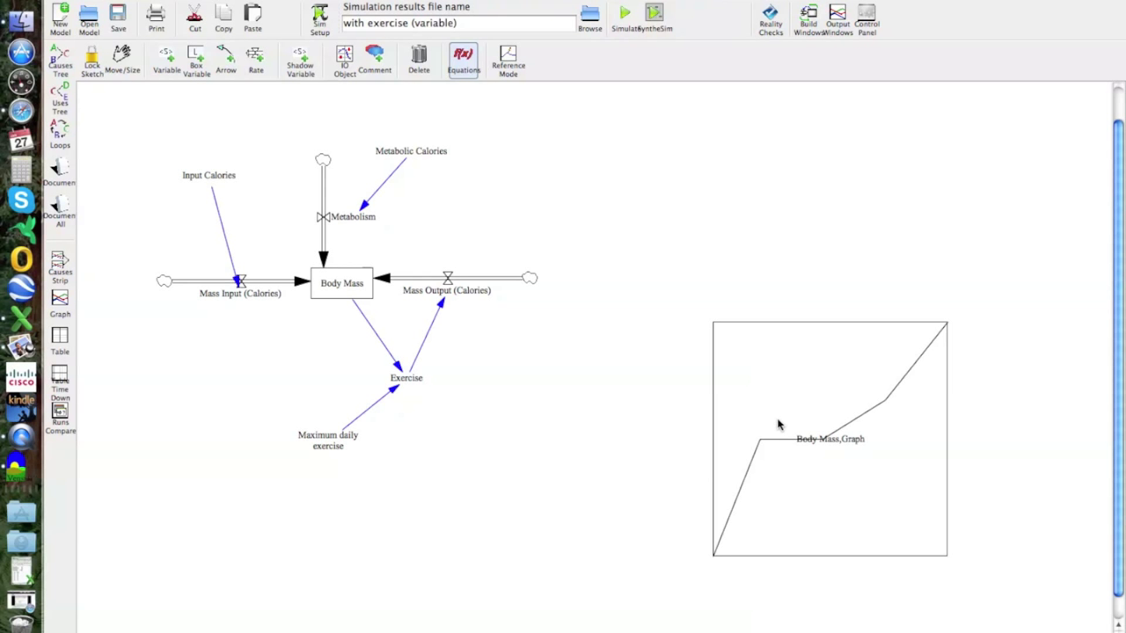
- Lock the sketch to display the Body Mass graph and start SyntheSim
click(92, 58)
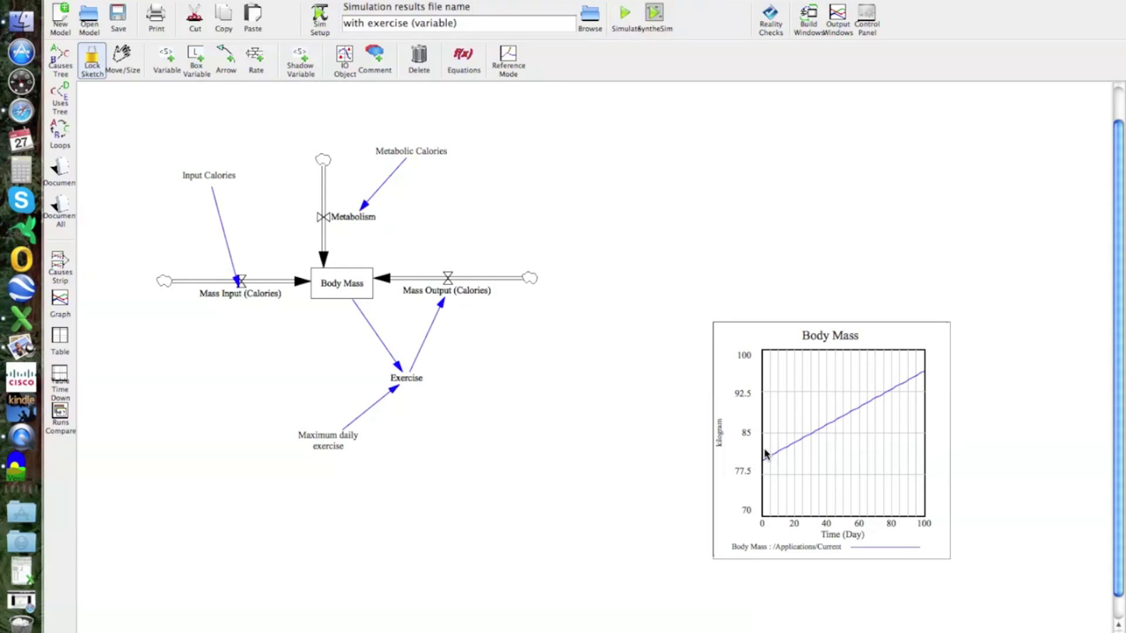
click(655, 16)
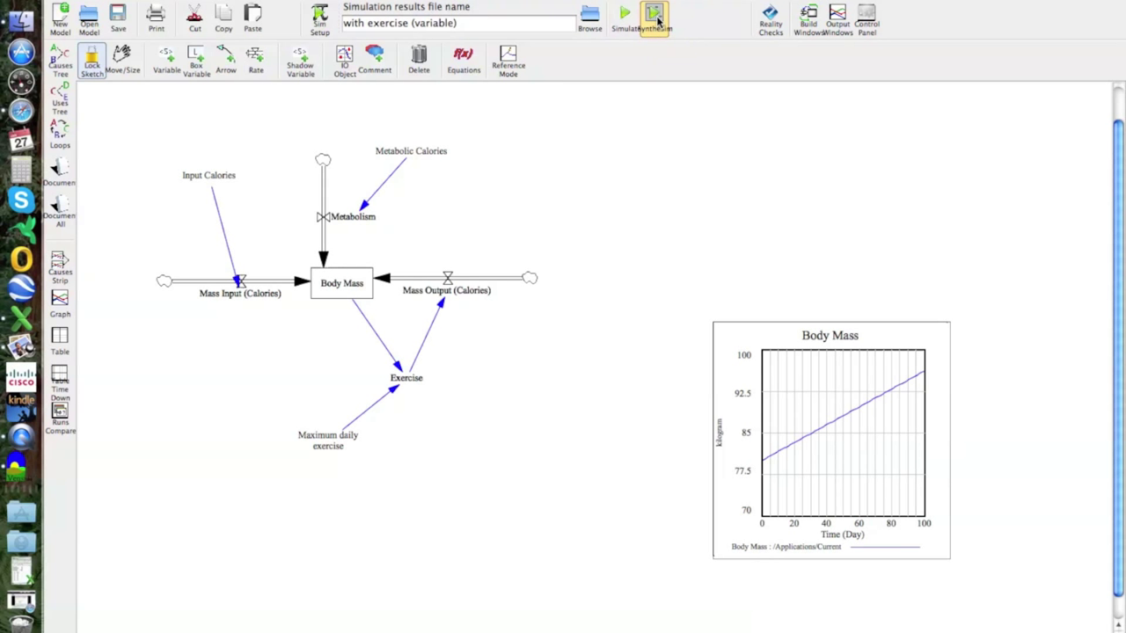